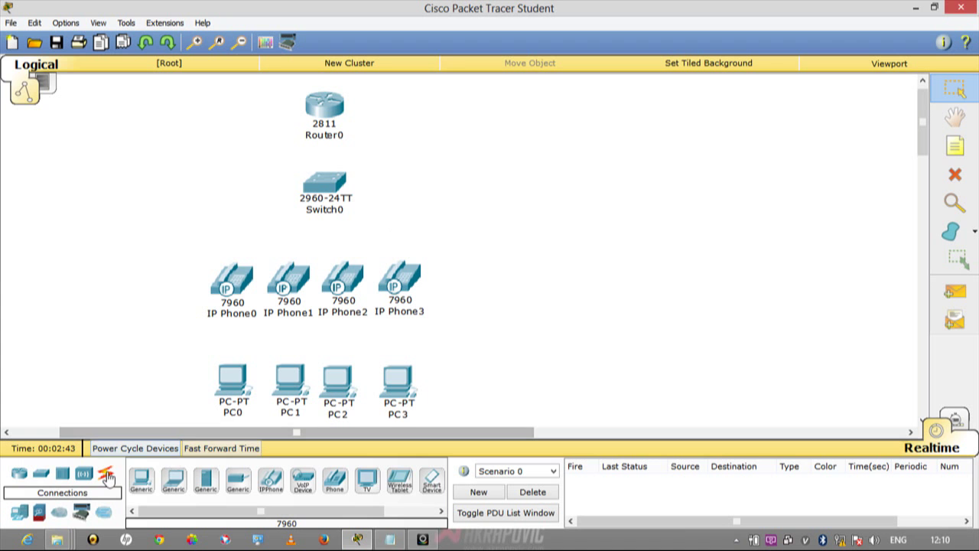
Connect Router0's FastEthernet0/0 to Switch0's FastEthernet0/1 with a copper straight-through cable.
click(106, 472)
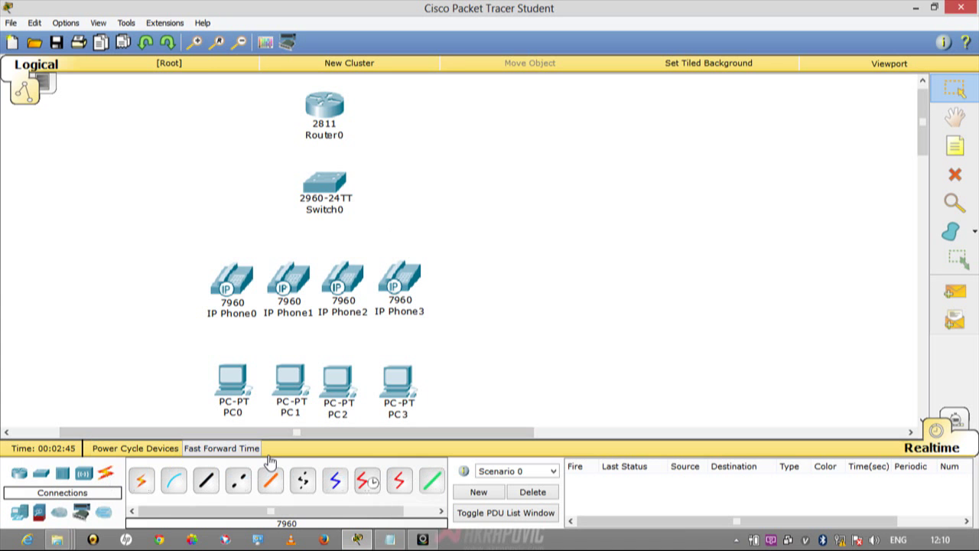
click(205, 483)
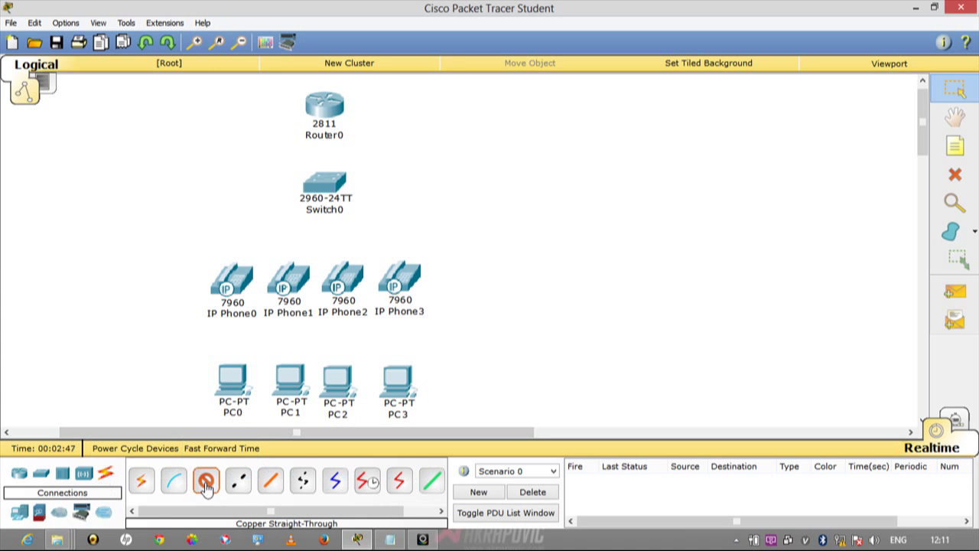
click(324, 112)
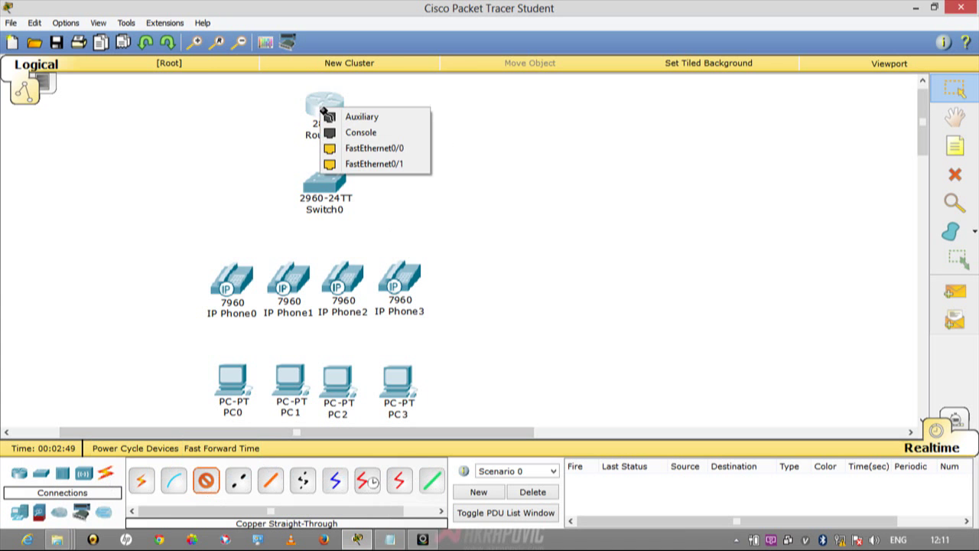
click(352, 147)
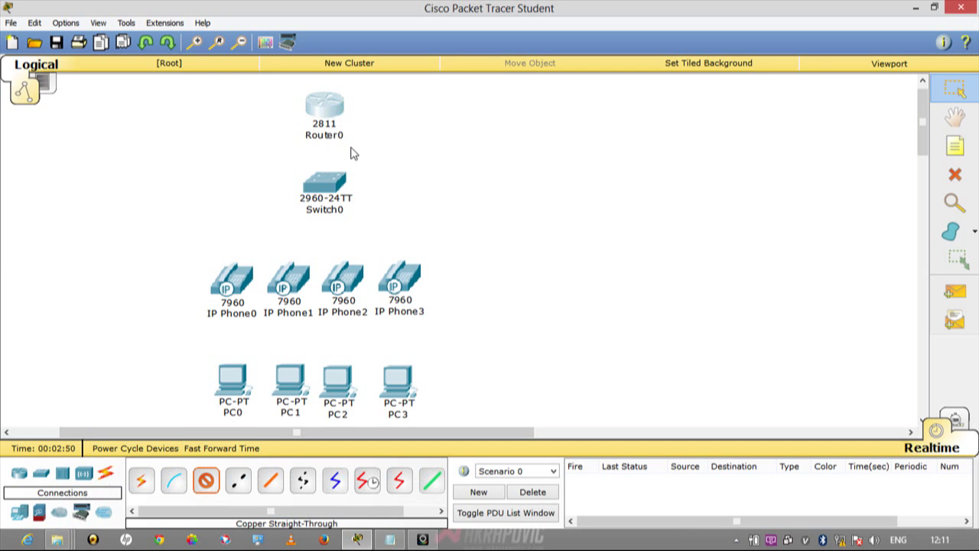
click(329, 186)
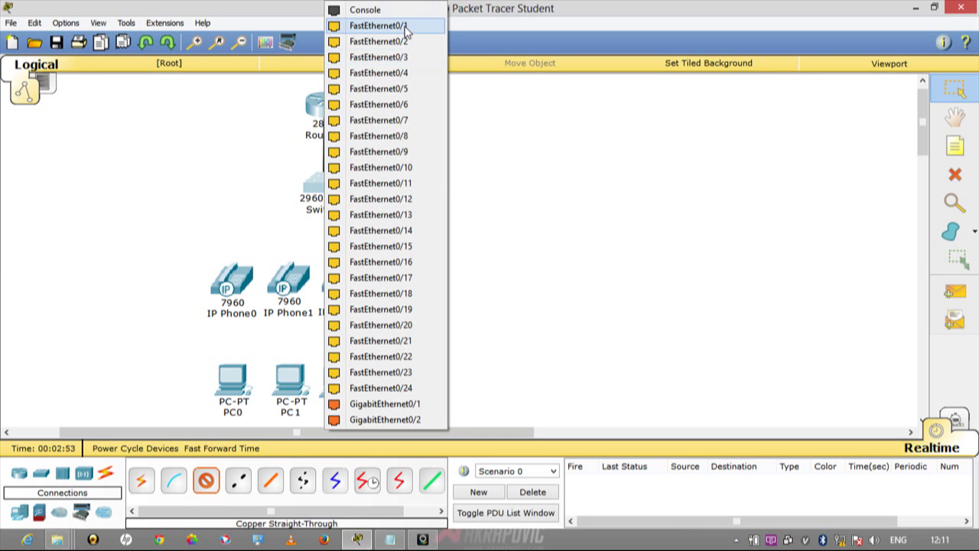
click(405, 26)
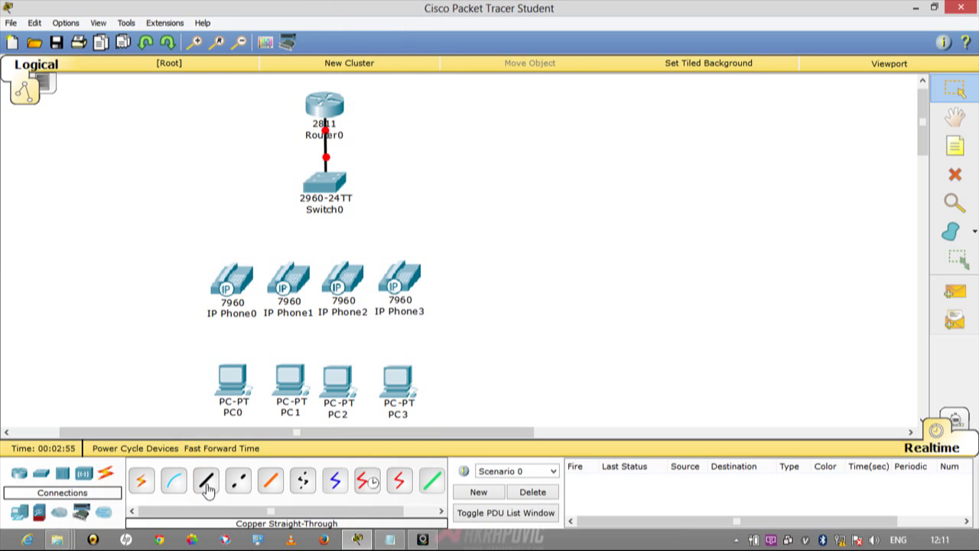
Connect Switch0's FastEthernet0/2 to the Switch port of IP Phone0 with a copper straight-through cable.
click(220, 482)
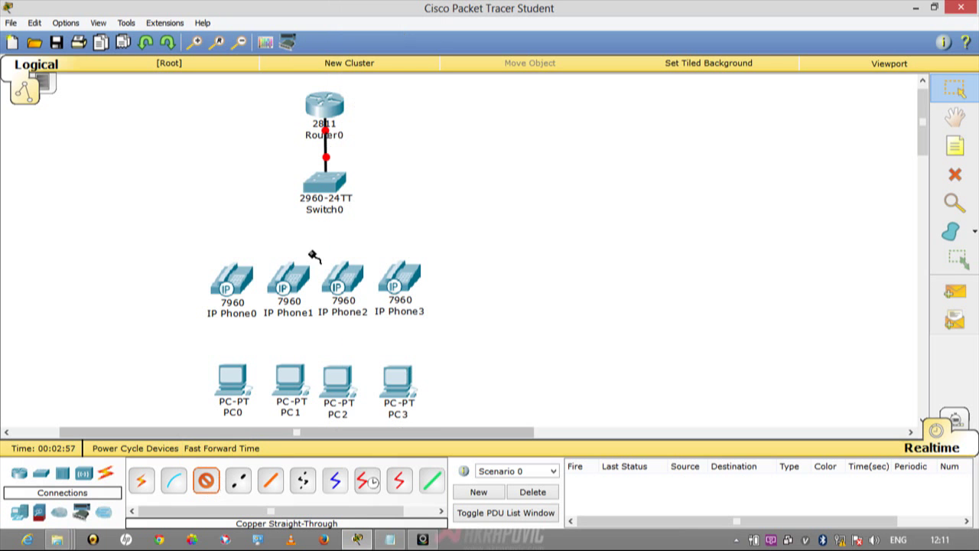
click(313, 191)
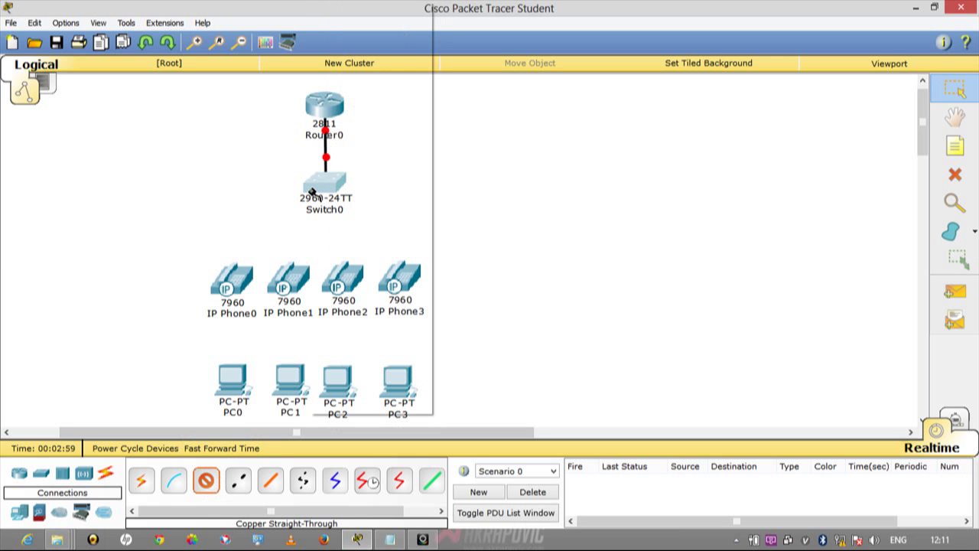
click(398, 27)
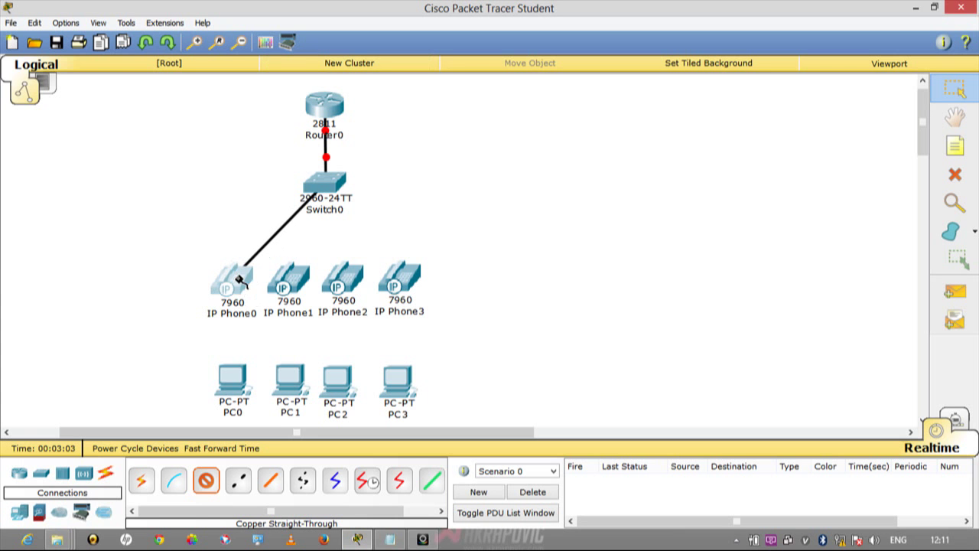
click(237, 278)
click(246, 287)
Connect Switch0's FastEthernet0/3 to the Switch port of IP Phone1 with a copper straight-through cable.
click(325, 187)
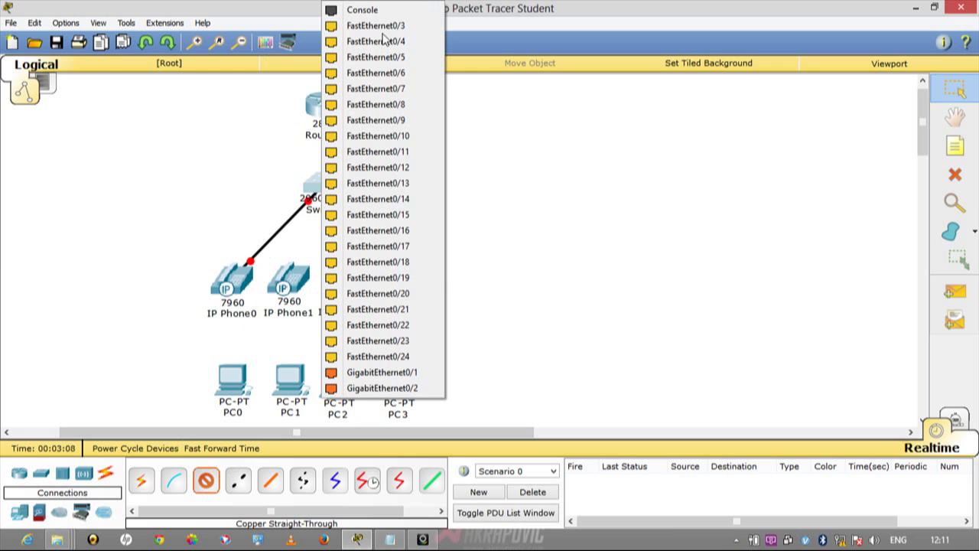
click(376, 26)
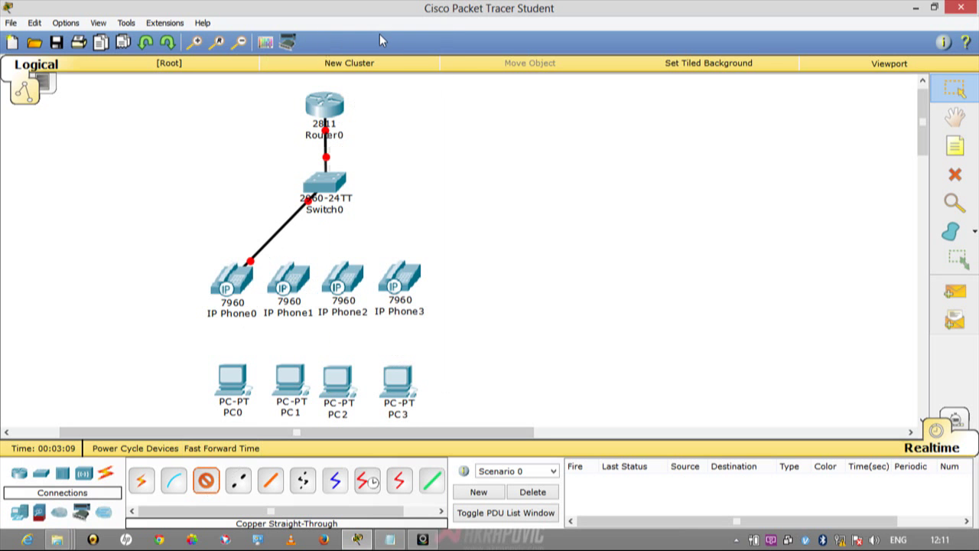
click(296, 284)
click(297, 288)
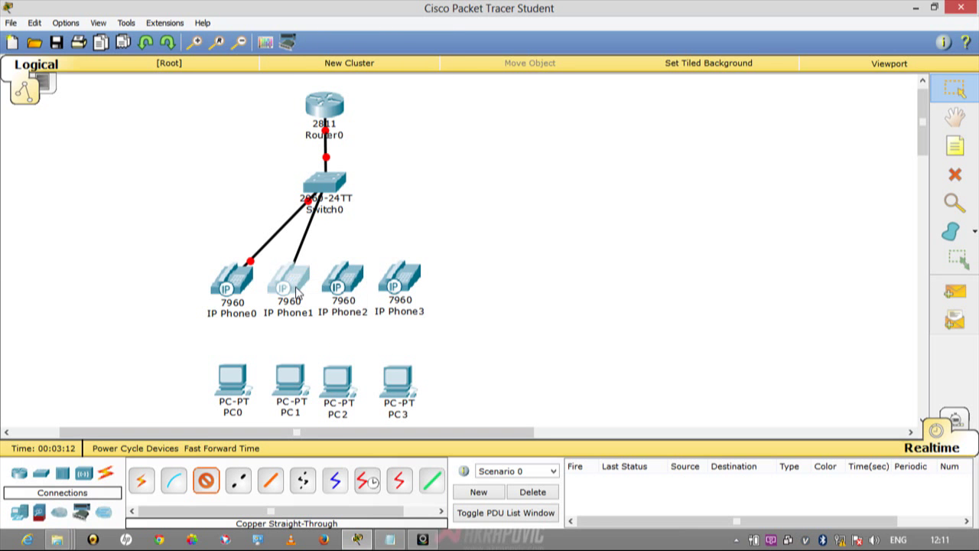
Connect Switch0's FastEthernet0/4 to the Switch port of IP Phone2 with a copper straight-through cable.
click(206, 482)
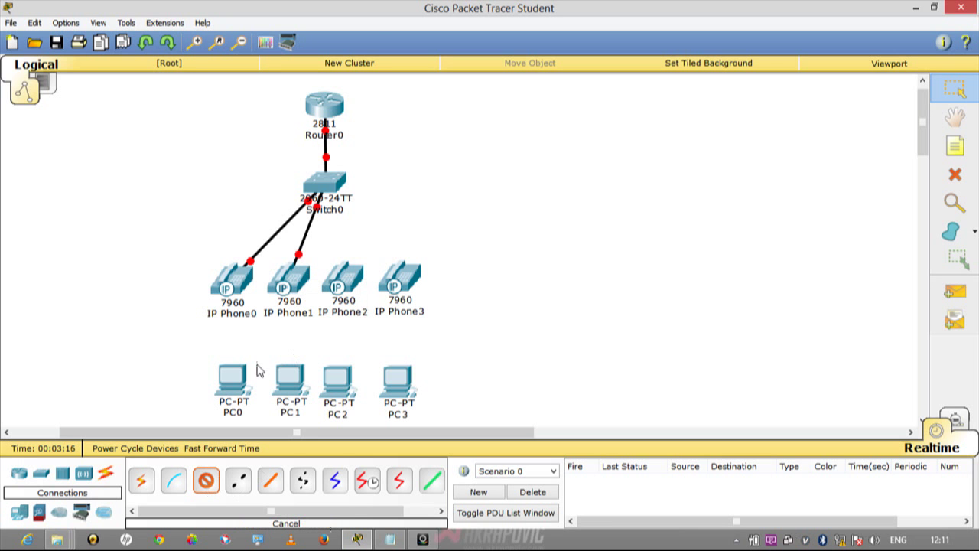
click(328, 192)
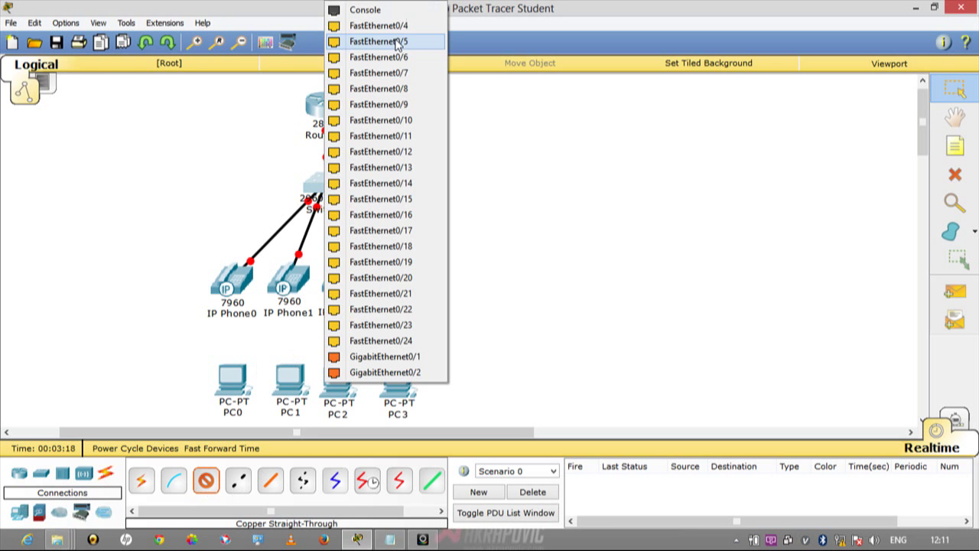
click(399, 32)
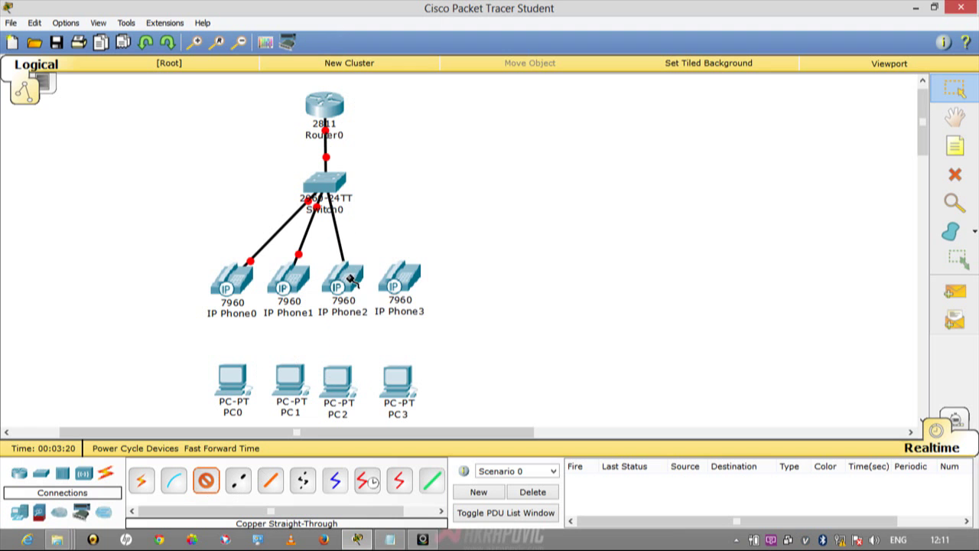
click(350, 278)
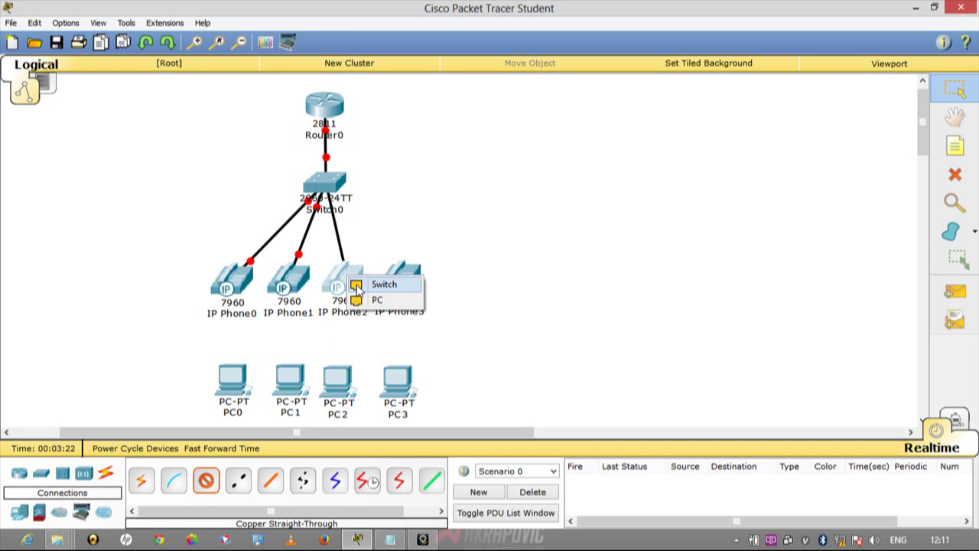
click(382, 284)
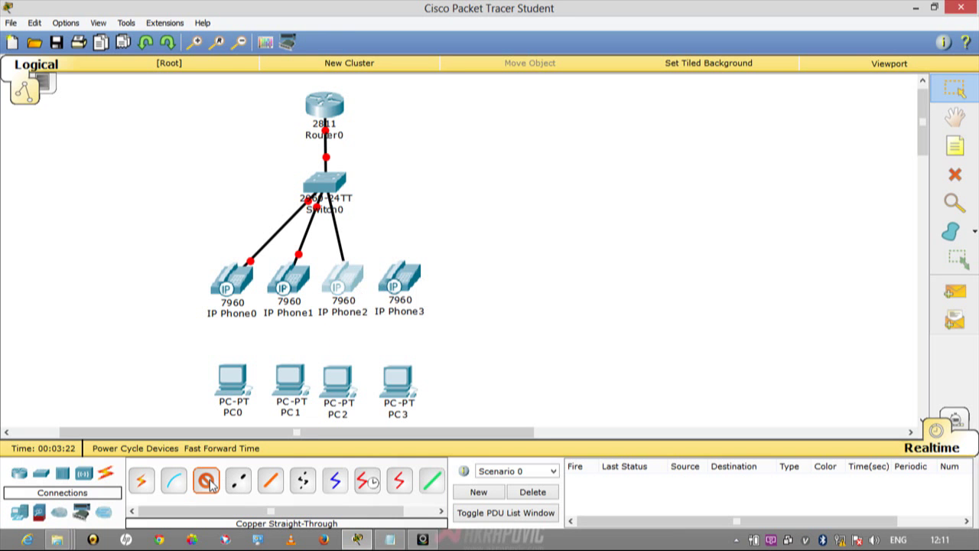
Connect a free FastEthernet port of Switch0 to the Switch port of IP Phone3 with a copper straight-through cable.
click(208, 482)
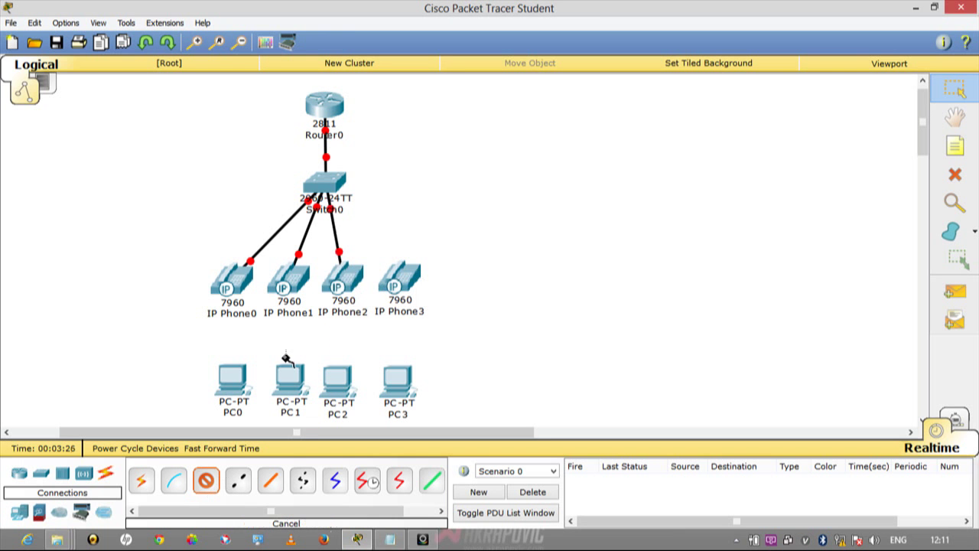
click(335, 187)
click(398, 46)
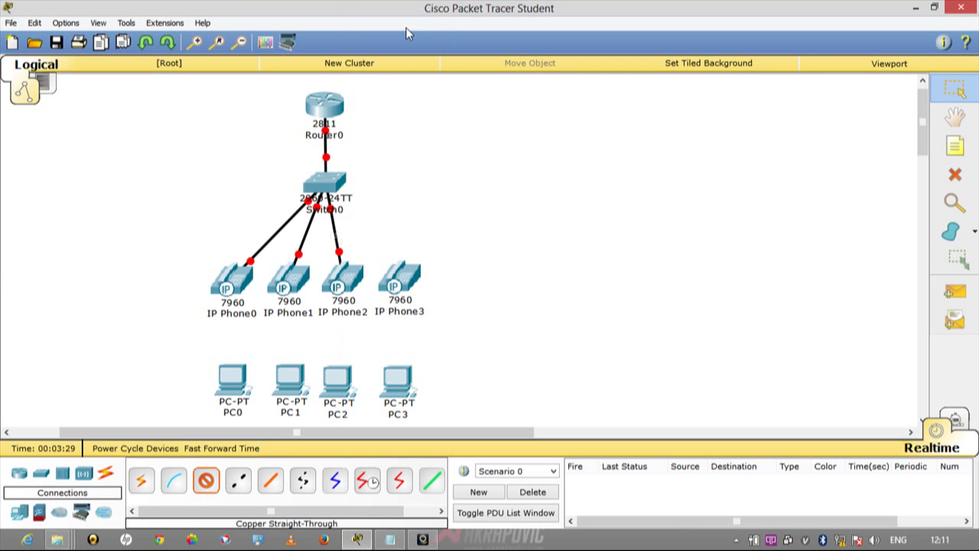
click(405, 280)
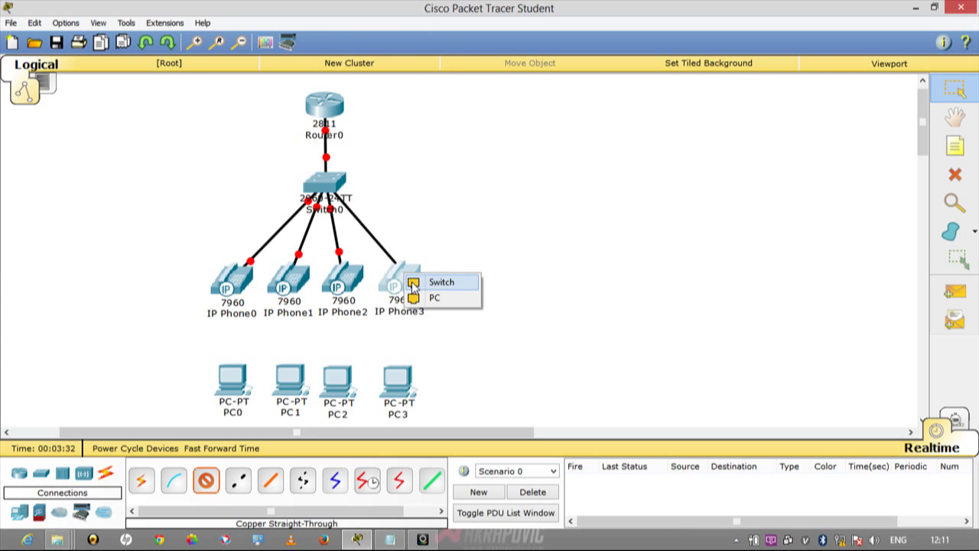
click(413, 282)
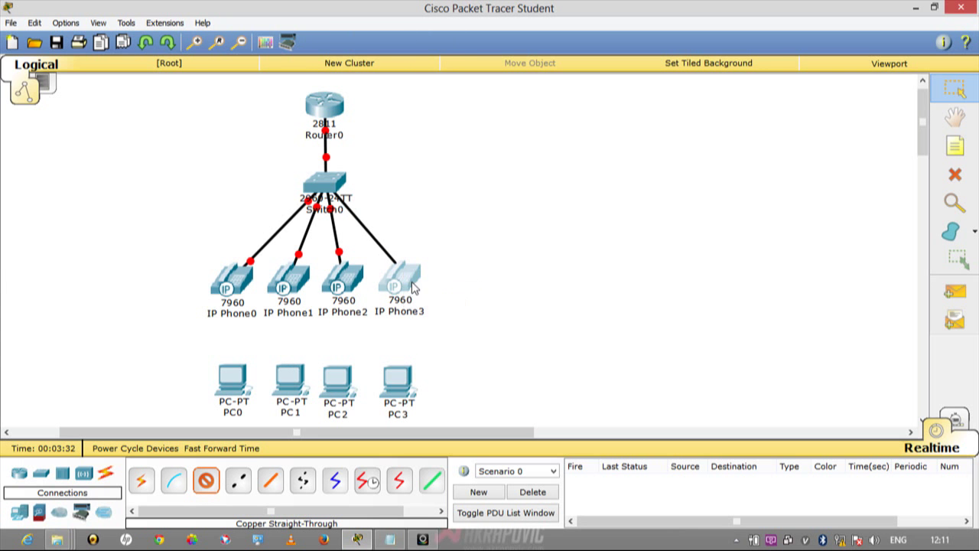
Connect the PC port of IP Phone0 to PC0's FastEthernet0 with a copper straight-through cable.
click(205, 491)
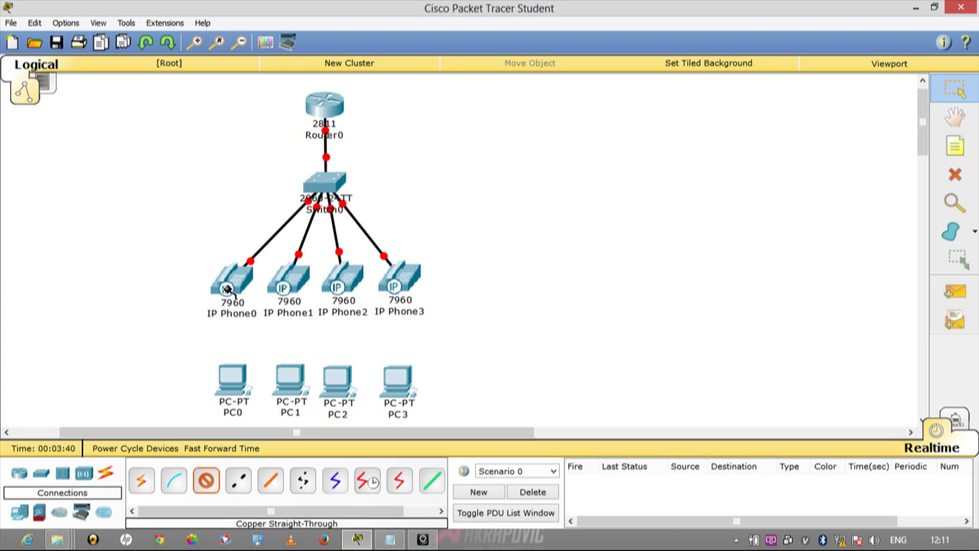
click(228, 289)
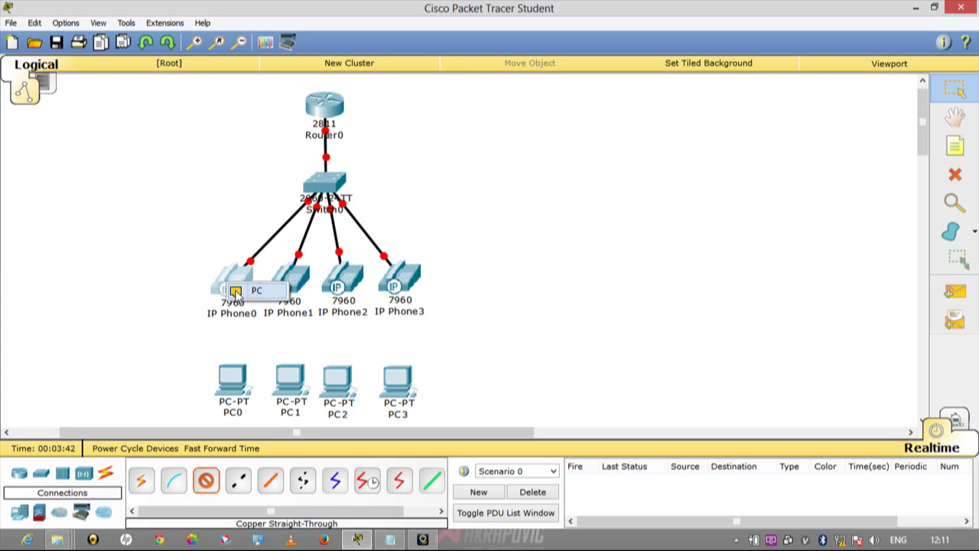
click(236, 292)
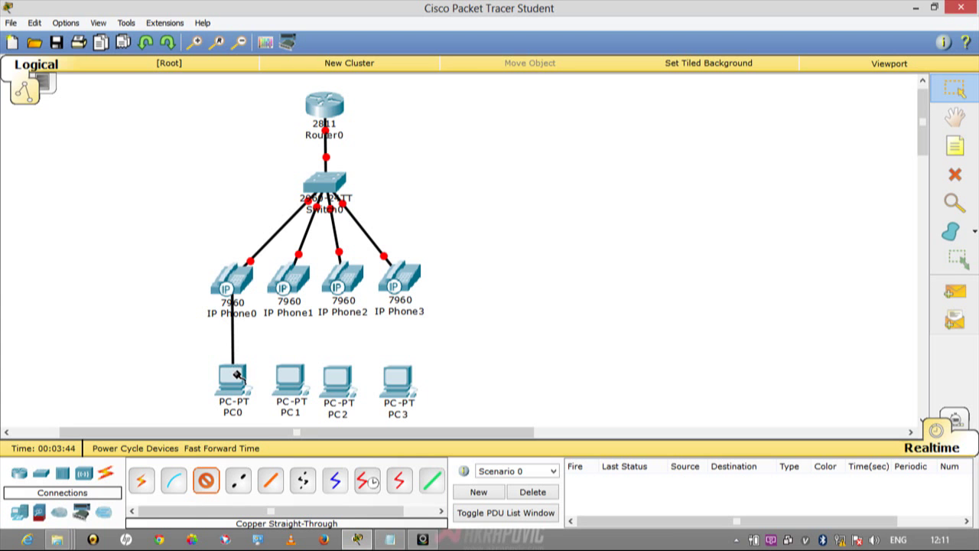
click(236, 376)
click(243, 395)
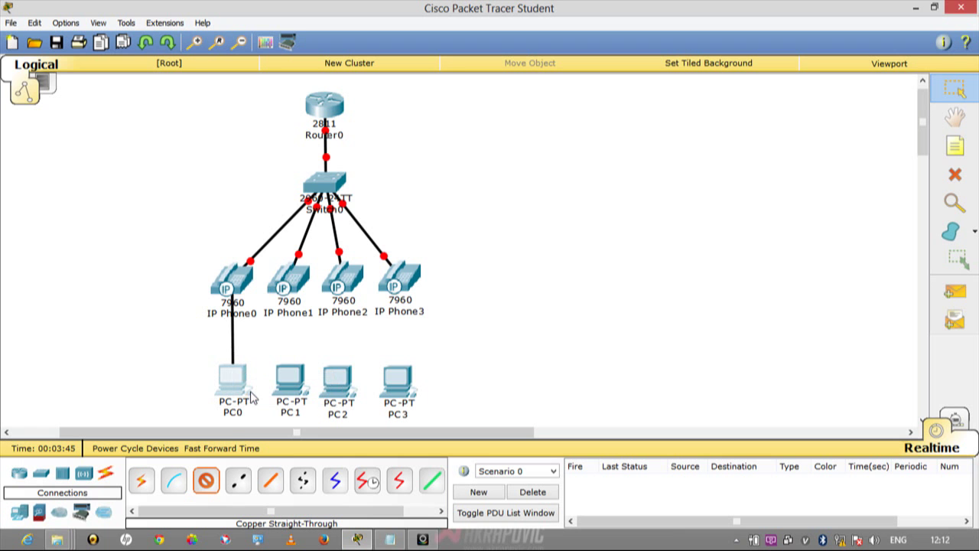
Connect the PC port of IP Phone1 to PC1's FastEthernet0 with a copper straight-through cable.
click(206, 480)
click(298, 286)
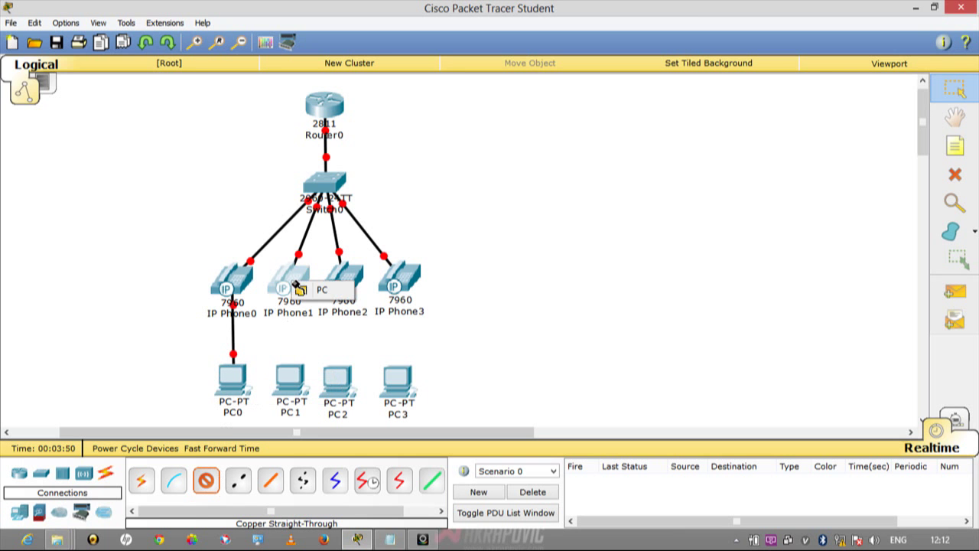
click(300, 291)
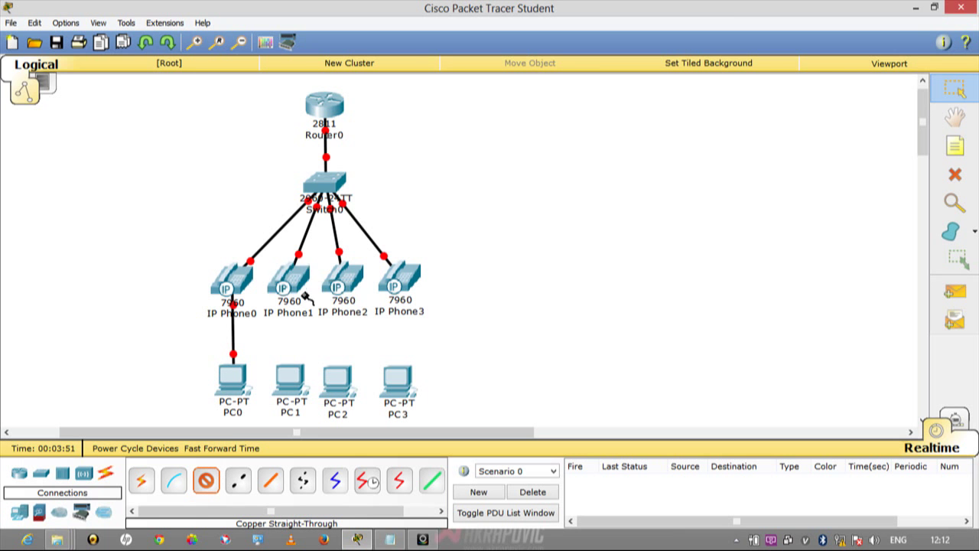
click(293, 374)
click(341, 395)
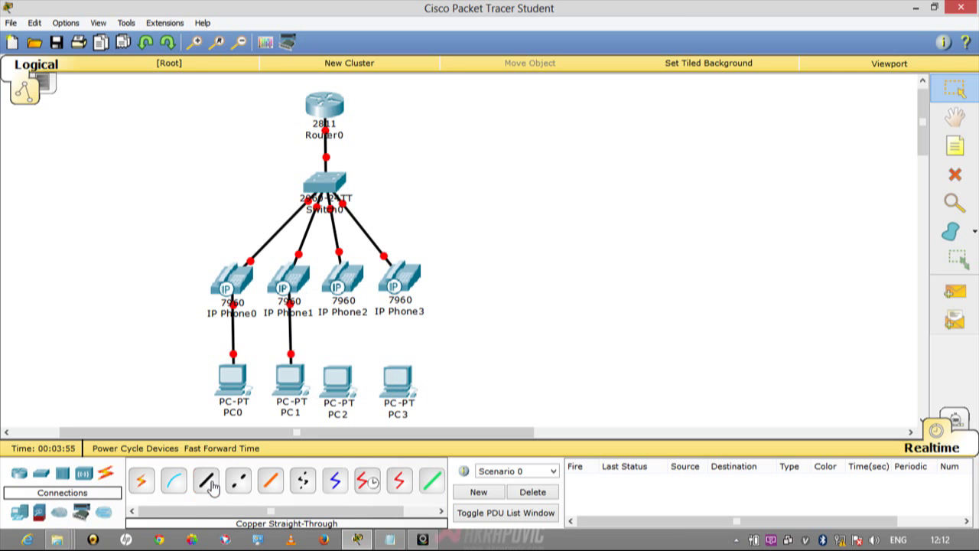
Connect the PC port of IP Phone2 to PC2's FastEthernet0 with a copper straight-through cable.
click(342, 288)
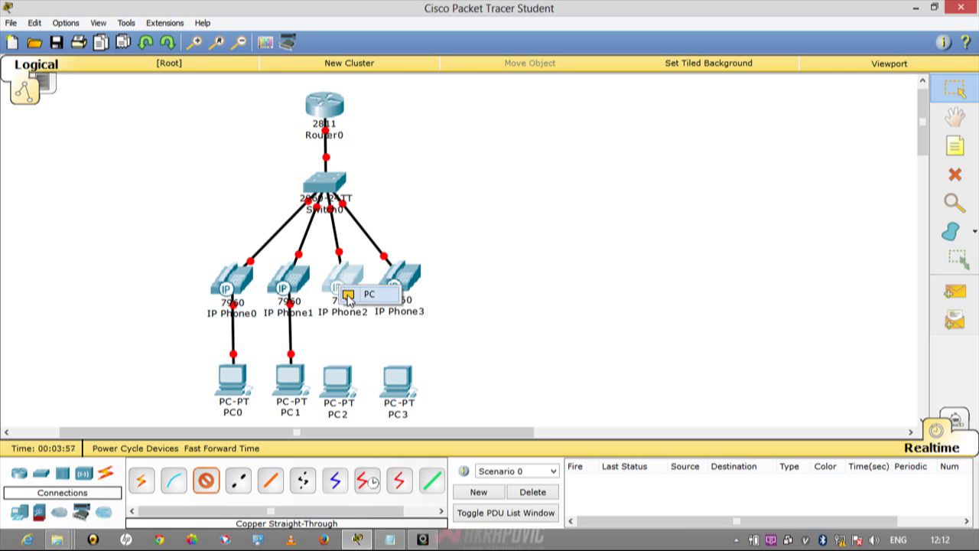
click(359, 293)
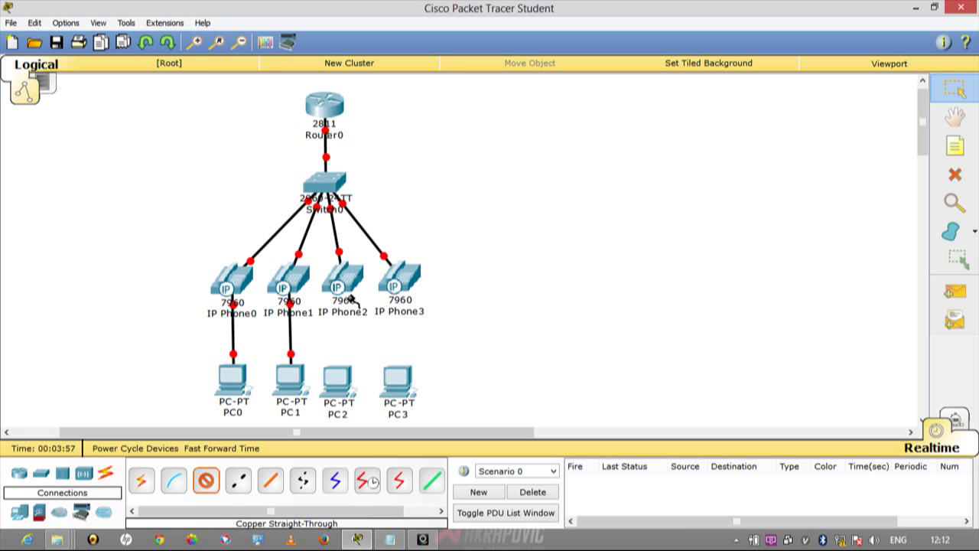
click(340, 374)
click(348, 398)
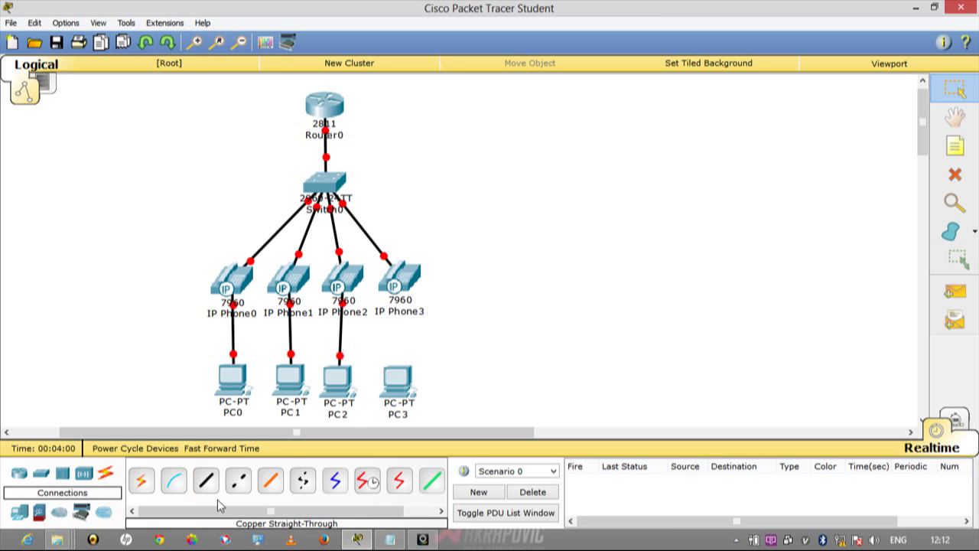
Connect the PC port of IP Phone3 to PC3's FastEthernet0 with a copper straight-through cable.
click(206, 481)
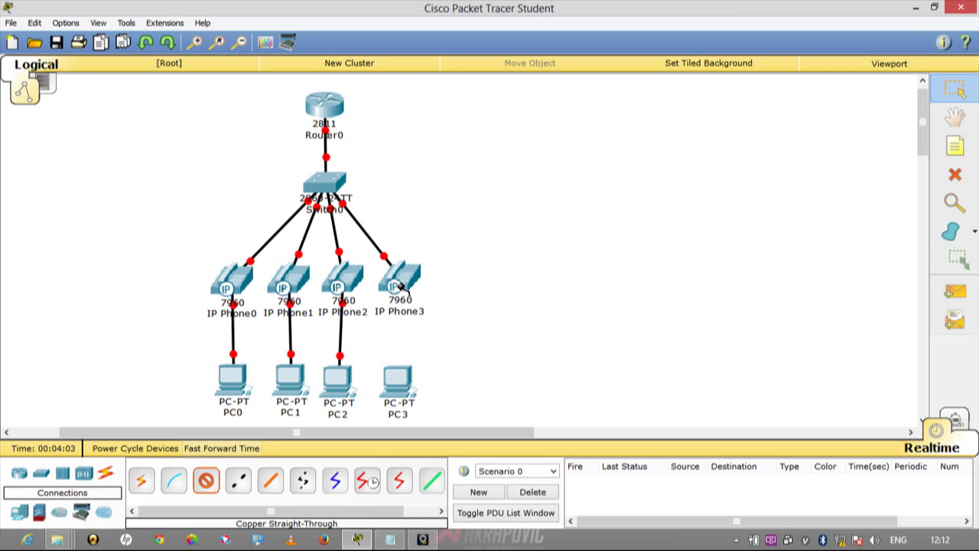
click(389, 287)
click(417, 292)
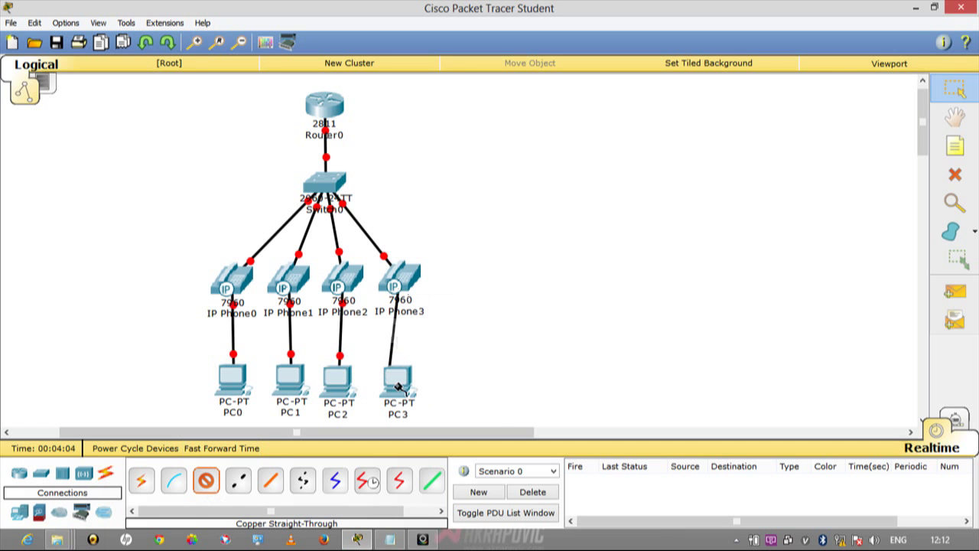
click(396, 377)
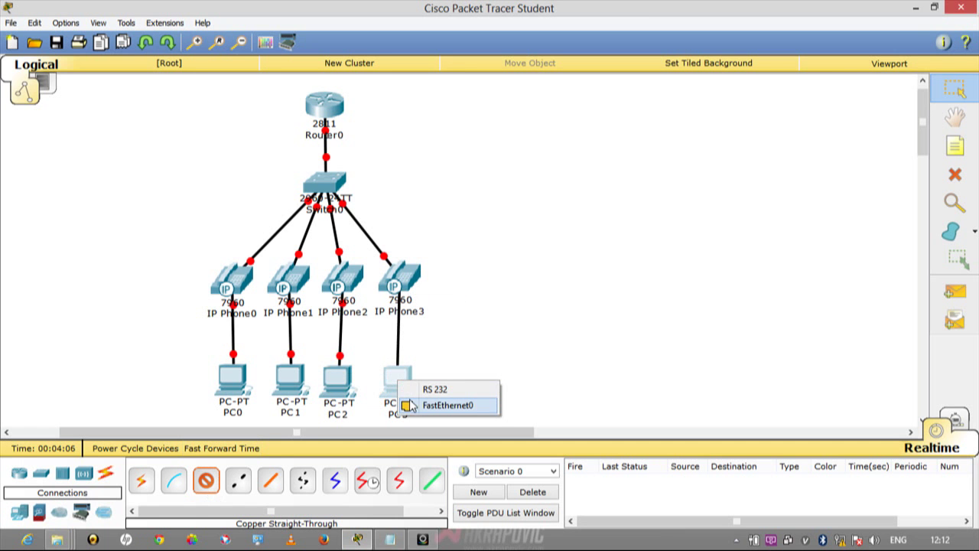
click(413, 406)
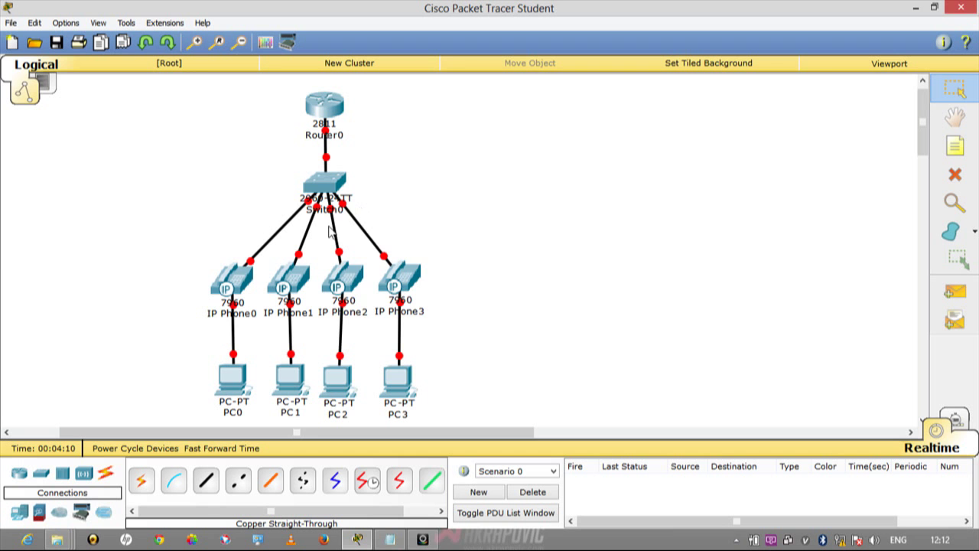
Attach the IP_PHONE_POWER_ADAPTER to IP Phone0's power port and close its device window.
click(233, 290)
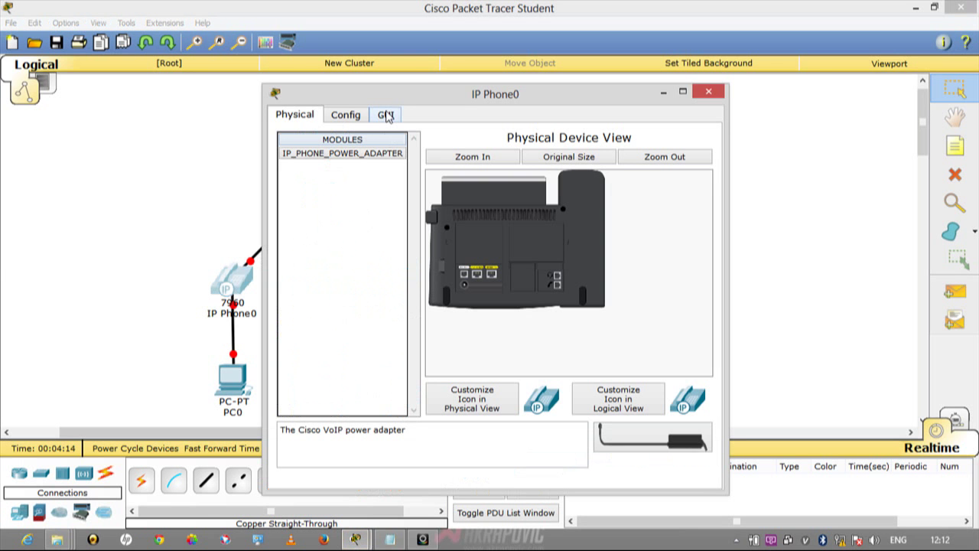
drag(620, 436, 462, 288)
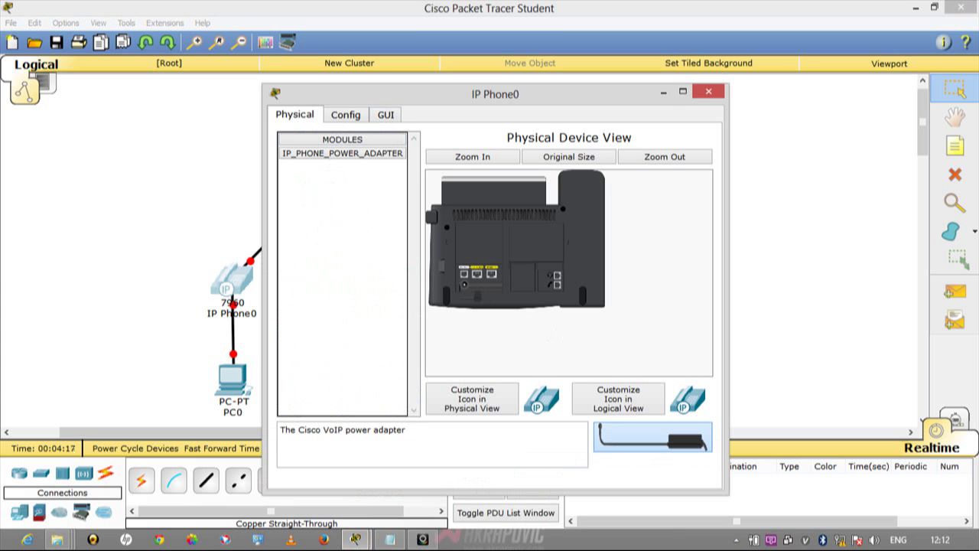
click(708, 92)
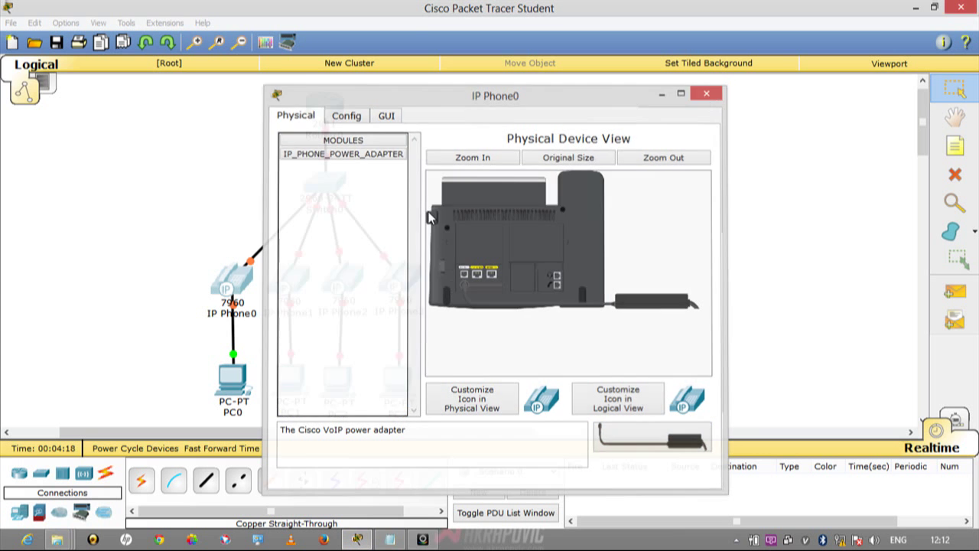
Attach the IP_PHONE_POWER_ADAPTER to IP Phone1's power port and close its device window.
click(280, 283)
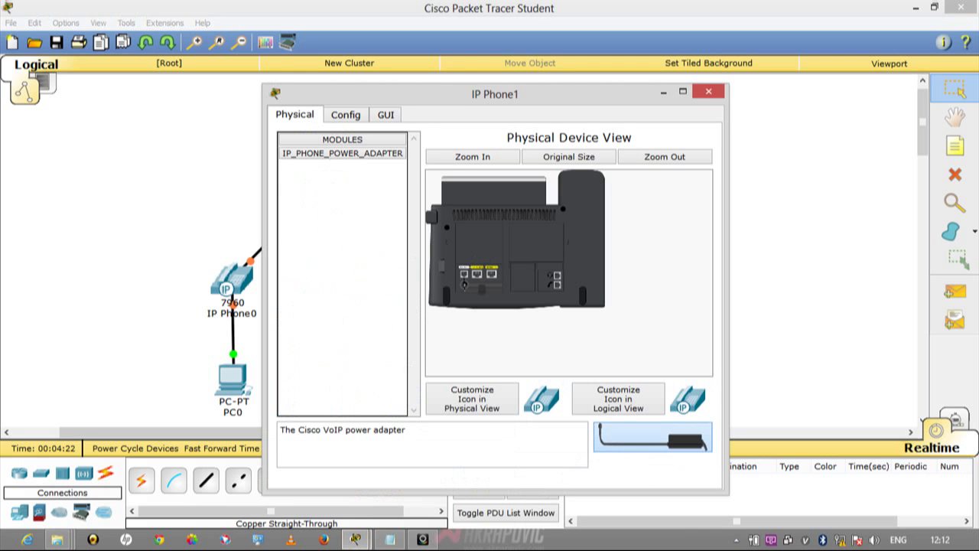
drag(467, 283, 472, 280)
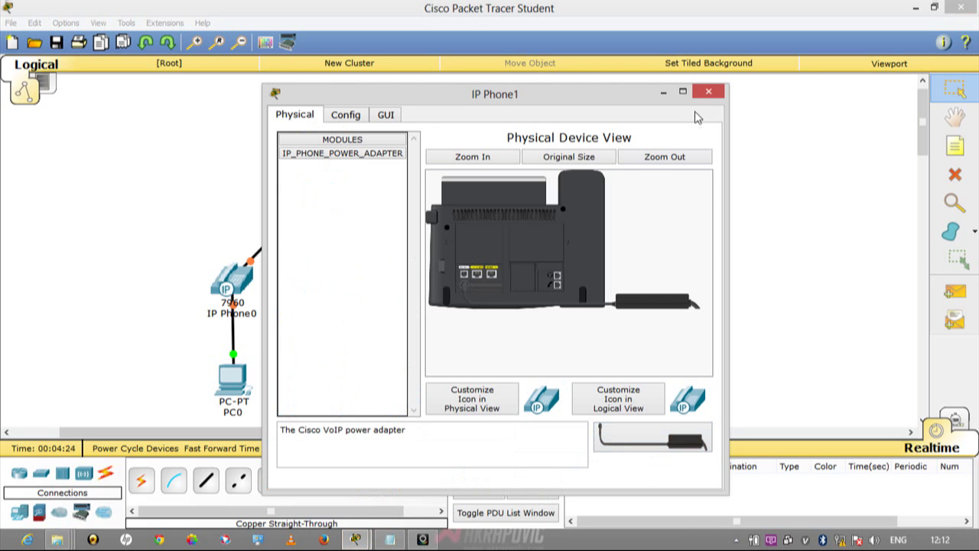
click(710, 93)
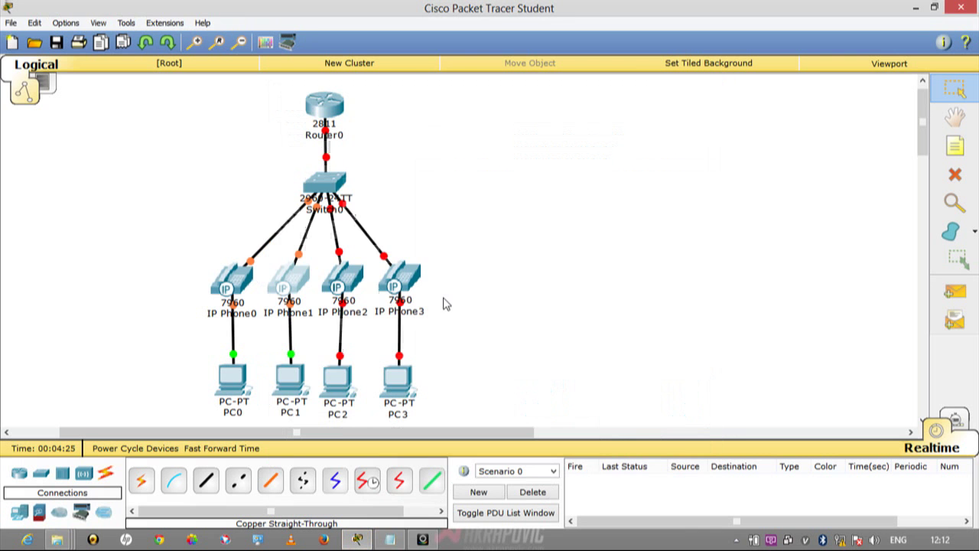
Attach the IP_PHONE_POWER_ADAPTER to IP Phone2's power port and close its device window.
click(356, 280)
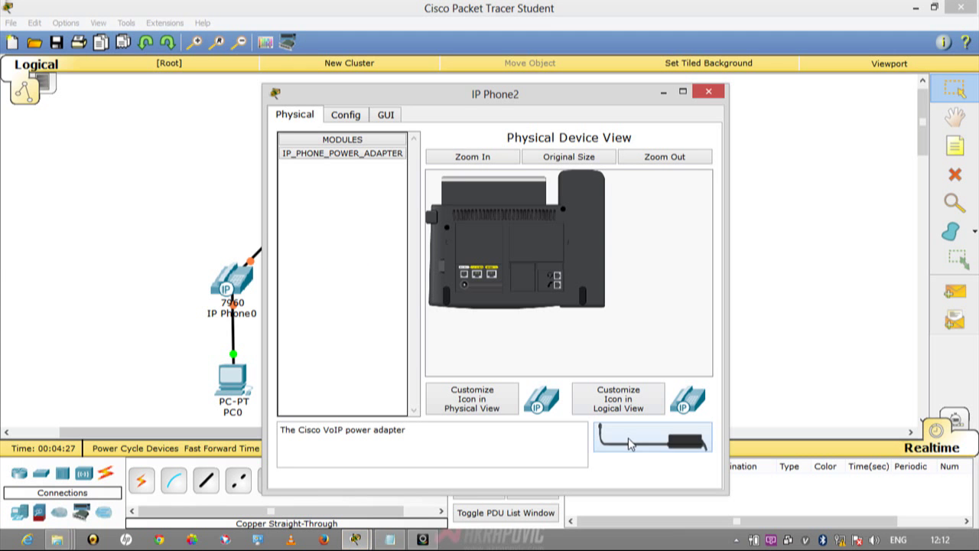
drag(634, 434, 464, 286)
click(708, 92)
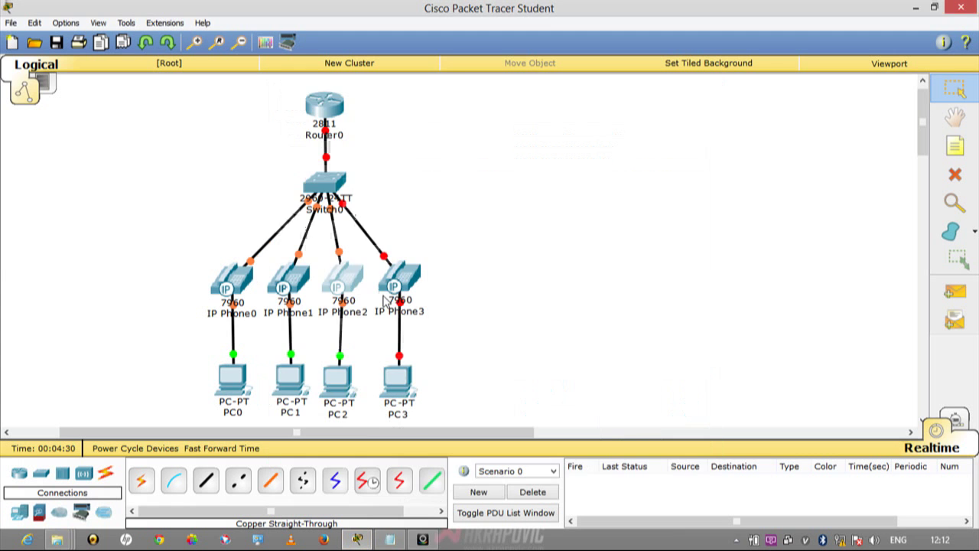
Attach the IP_PHONE_POWER_ADAPTER to IP Phone3's power port and close its device window.
click(399, 285)
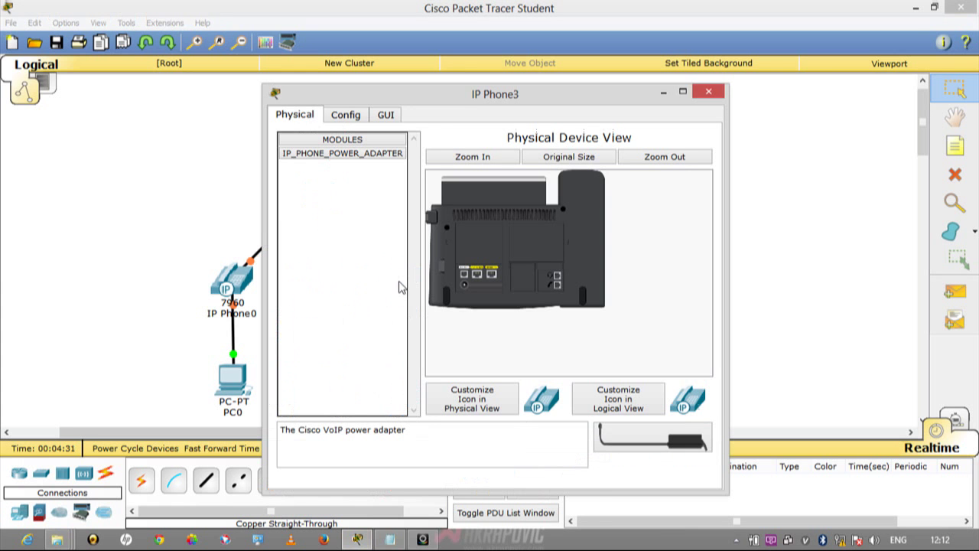
drag(650, 438, 481, 293)
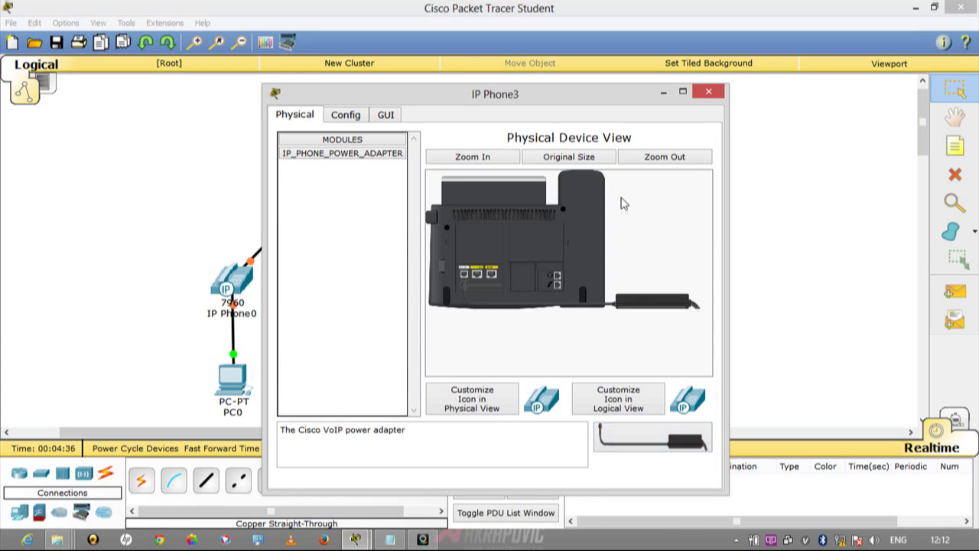
click(709, 92)
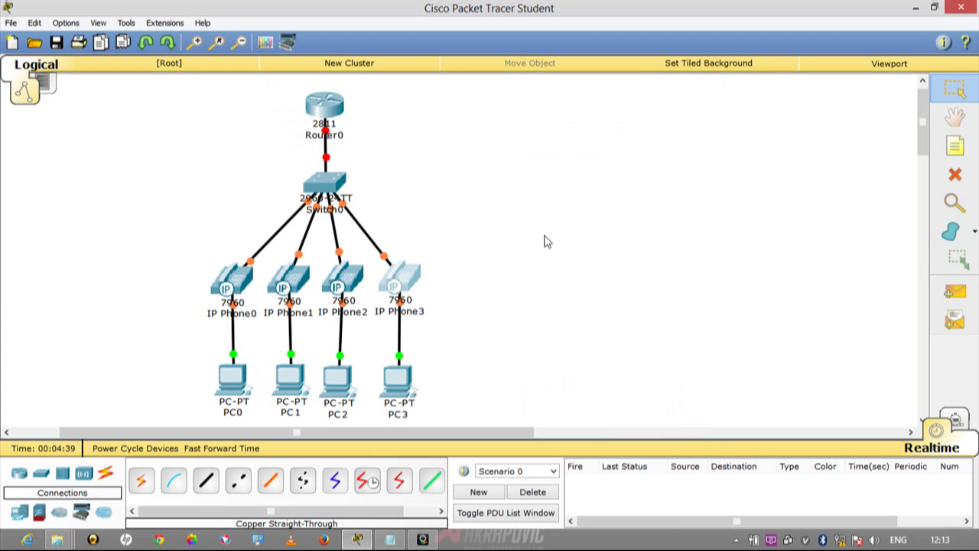
Open Switch0's command line and enter global configuration mode with en and conf t.
click(324, 184)
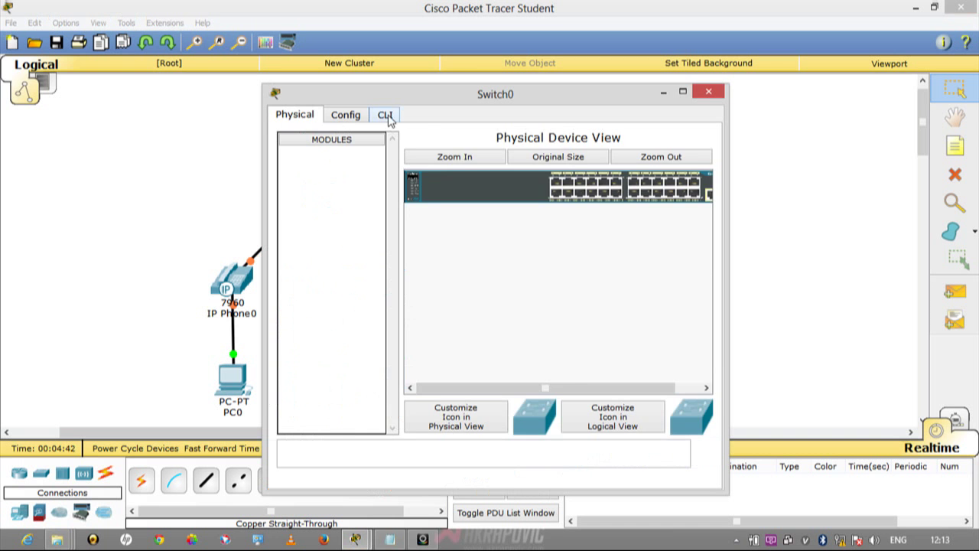
click(388, 116)
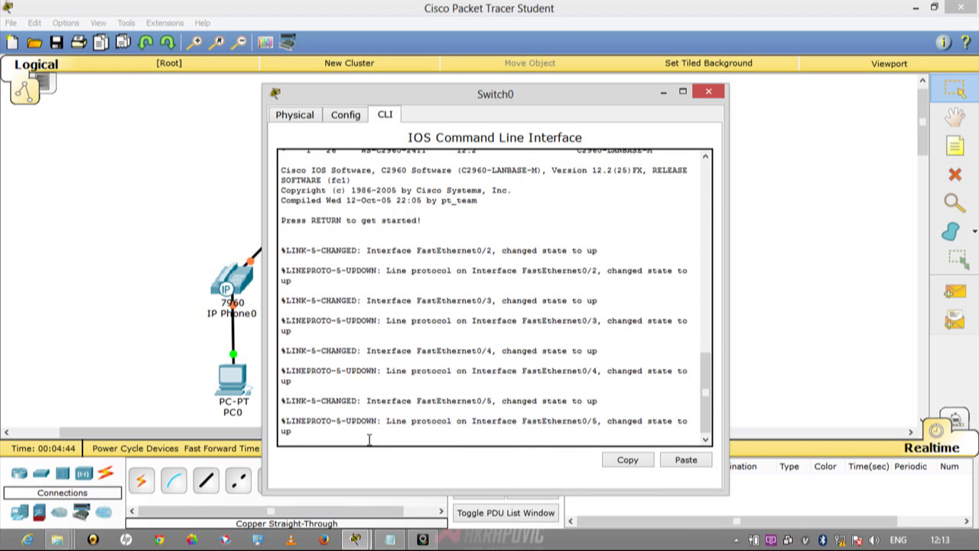
key(Return)
text(en)
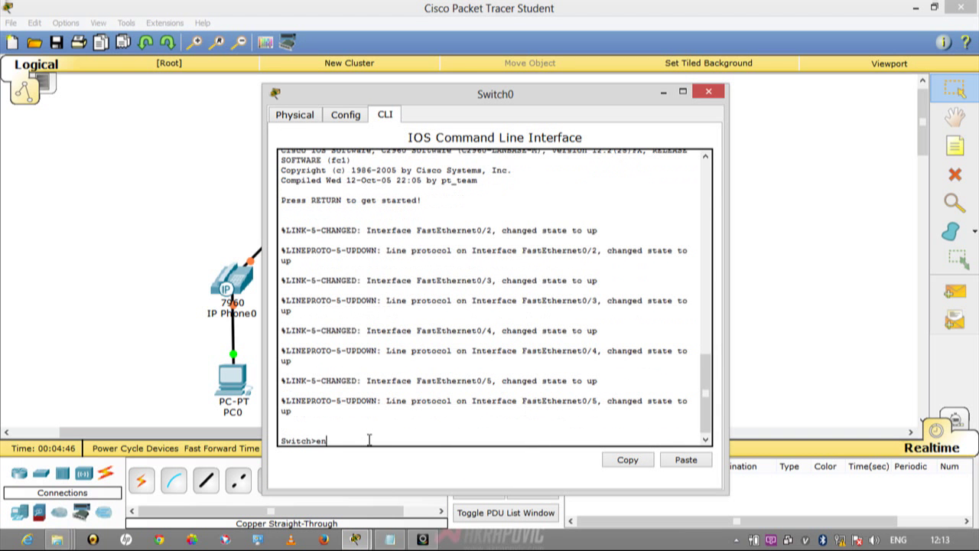
key(Return)
text(conf t)
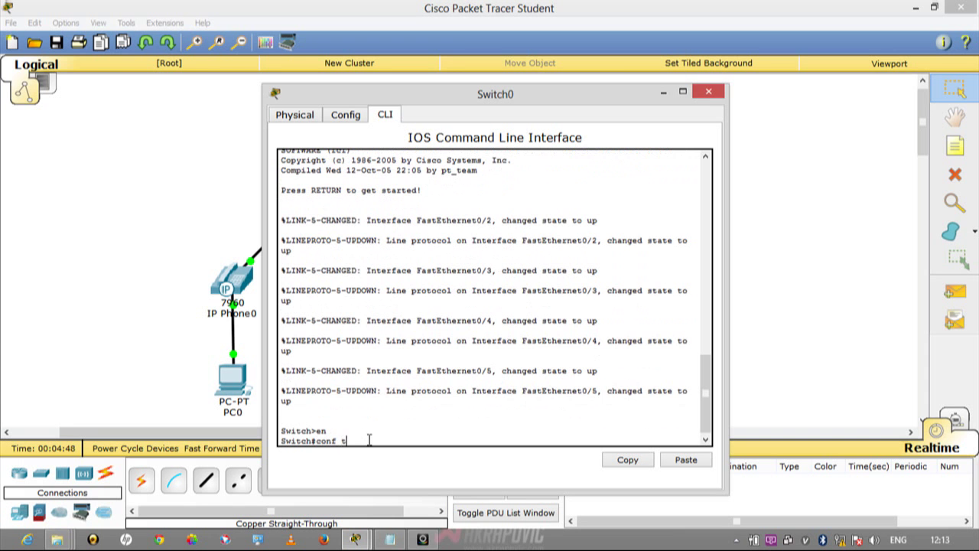
key(Return)
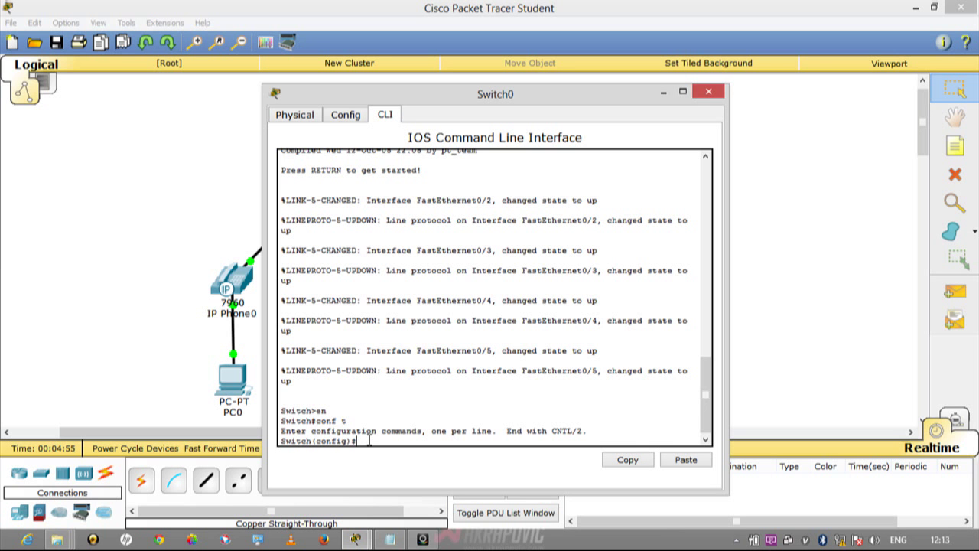
Set Switch0's interface f0/1 to trunk with switchport mode trunk and exit back to global configuration.
text(it)
key(BackSpace)
text(nt f0/1)
key(Return)
text(sw)
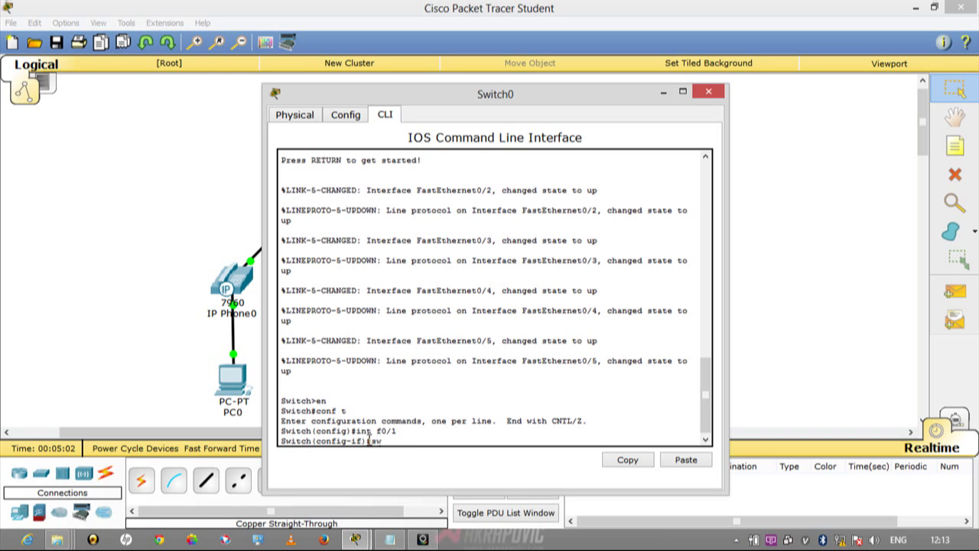
text(itchport mode trunk)
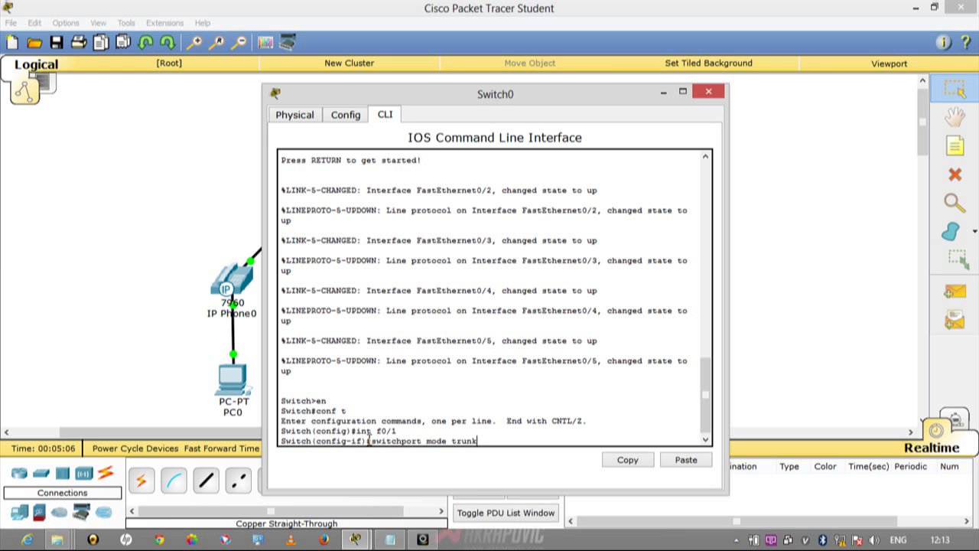
key(Return)
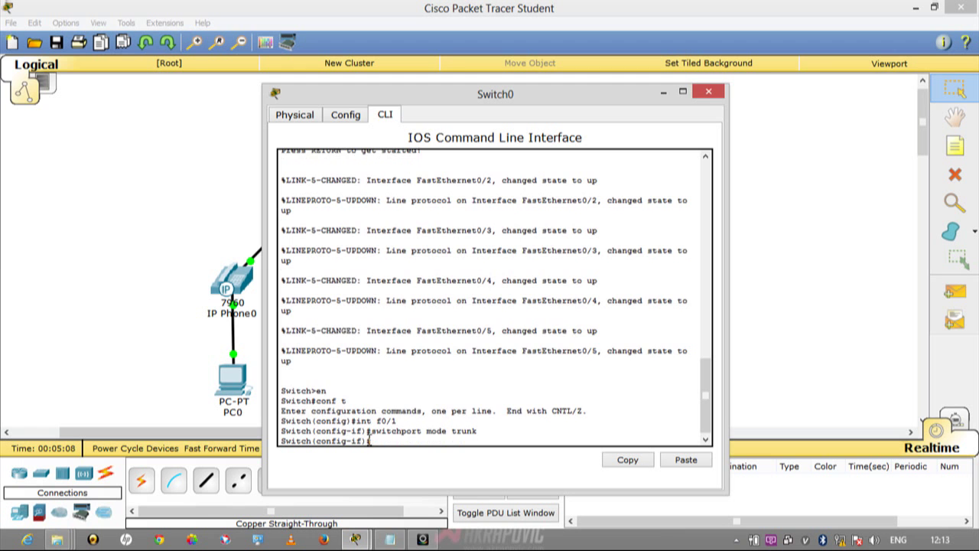
key(Return)
key(Return)
text(ex)
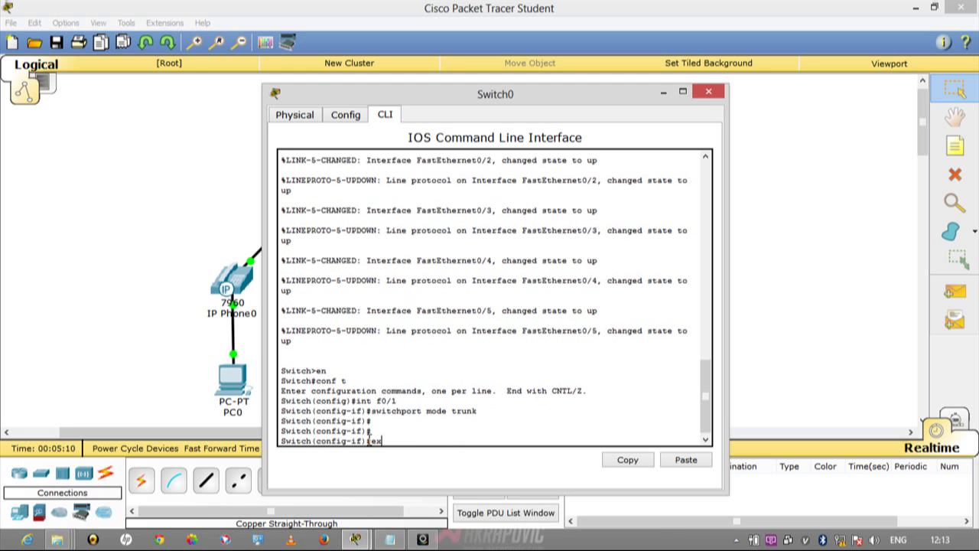
text(it)
key(Return)
key(Return)
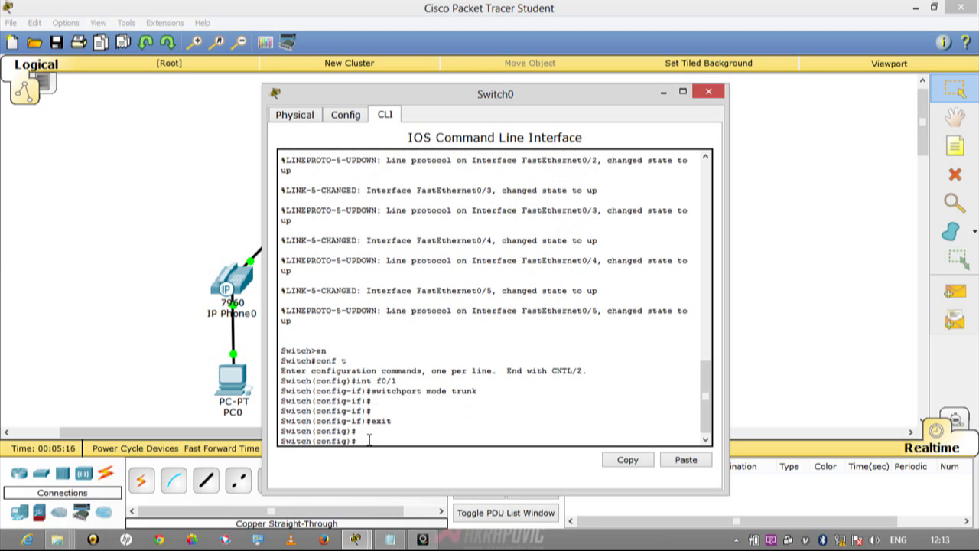
Create VLAN 20 on Switch0, name it Data, and exit the VLAN configuration.
text(name vlan 20)
key(Return)
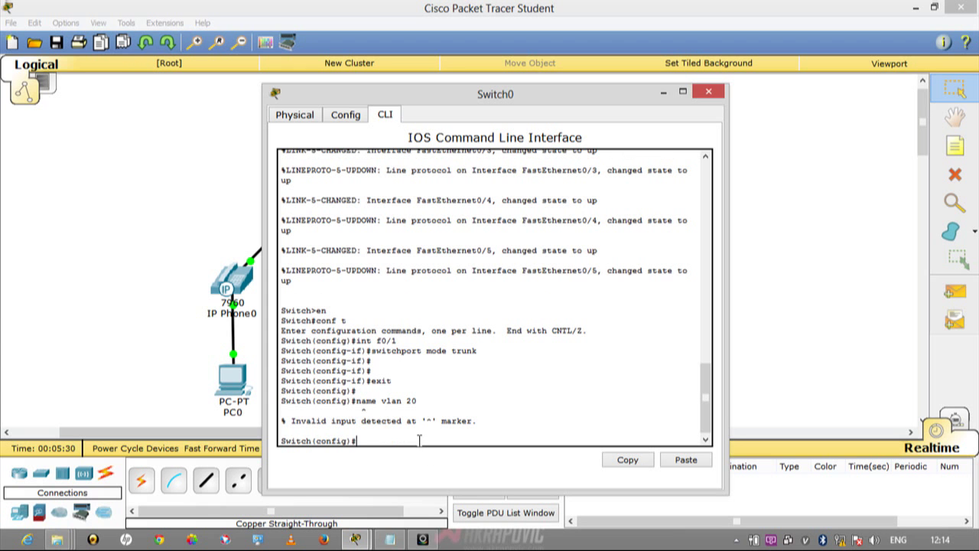
key(Up)
key(Left)
key(Left)
key(Left)
key(Left)
key(Left)
key(Left)
key(BackSpace)
key(BackSpace)
key(BackSpace)
key(BackSpace)
key(BackSpace)
key(Return)
text(na)
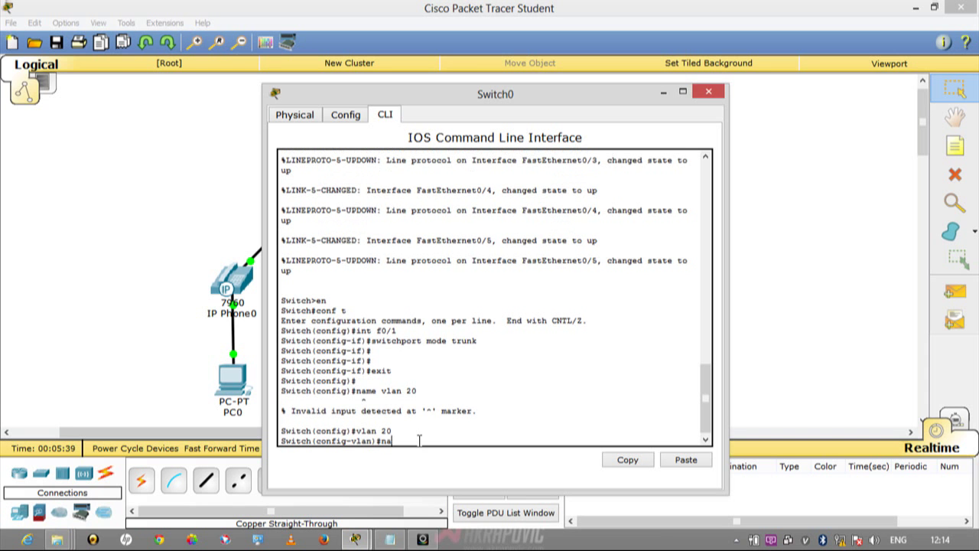
text(me D ata)
key(Return)
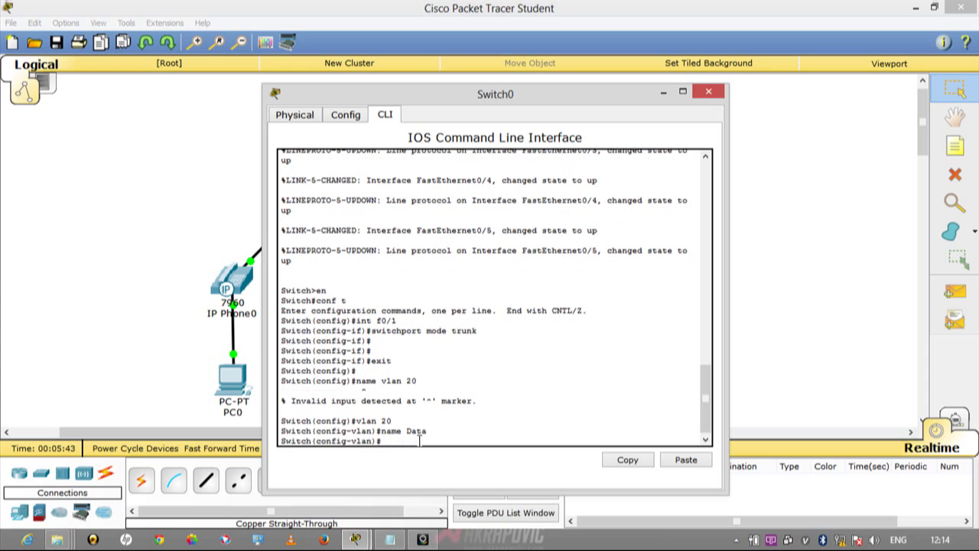
text(exit)
key(Return)
Create VLAN 30 on Switch0, name it Voice, and exit the VLAN configuration.
text(vlan 30)
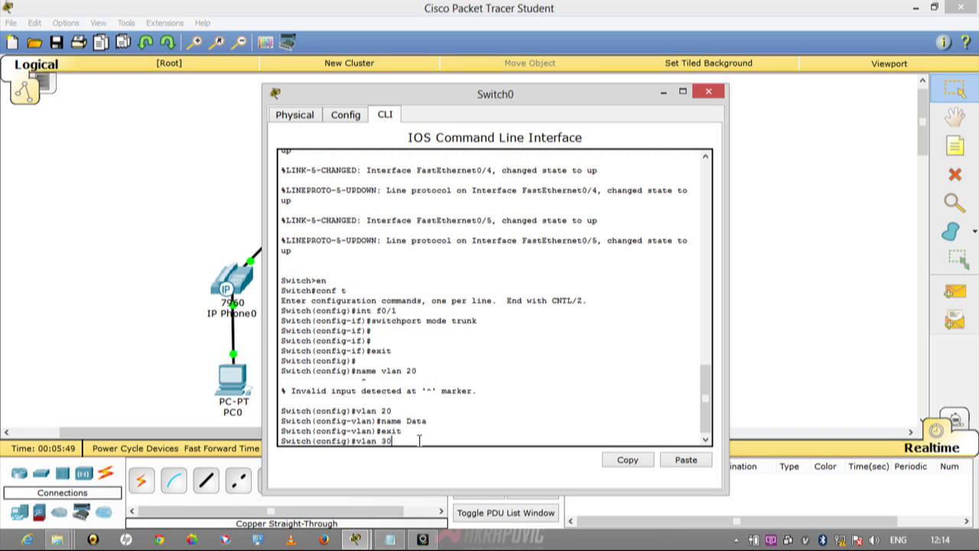
key(Return)
text(name Vo)
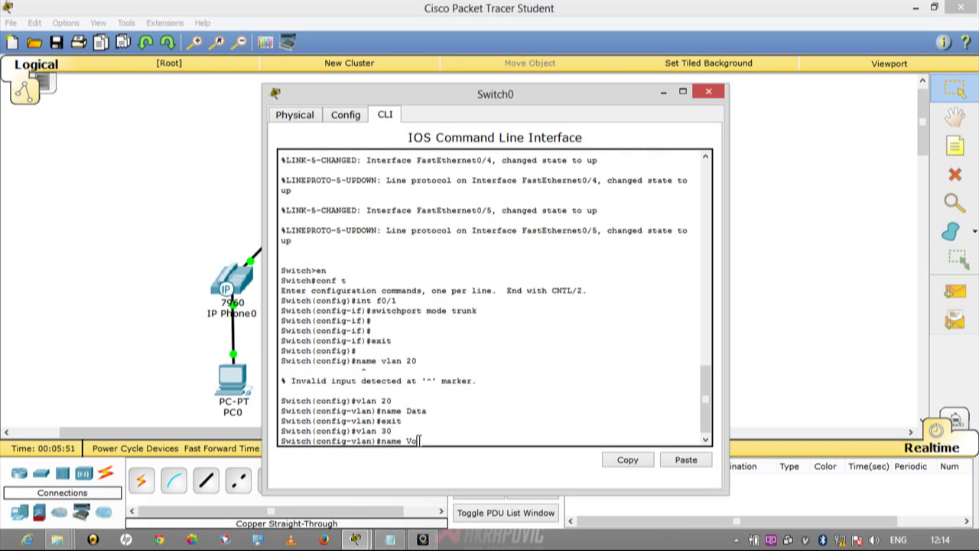
text(ice)
key(Return)
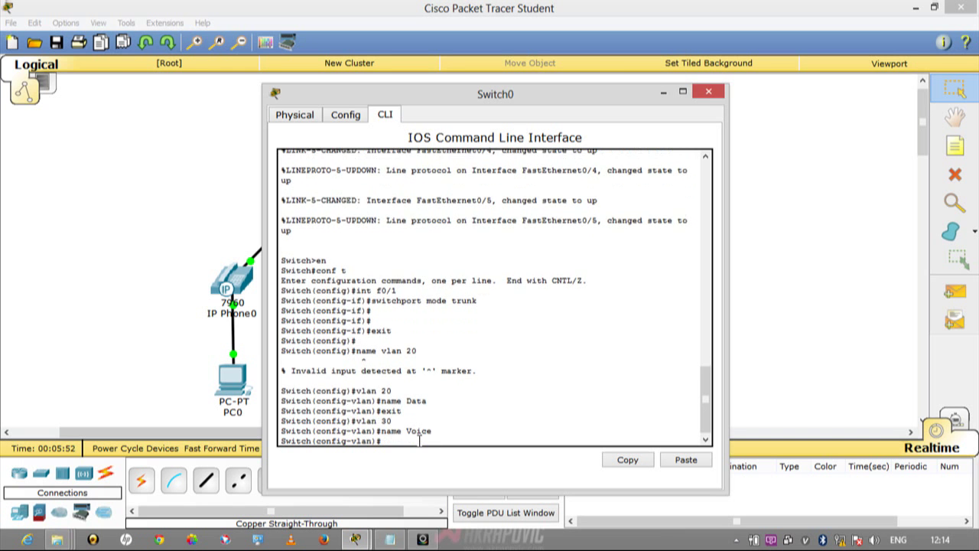
text(exit)
key(Return)
Create VLAN 98 on Switch0, name it Management, and exit the VLAN configuration.
text(vl)
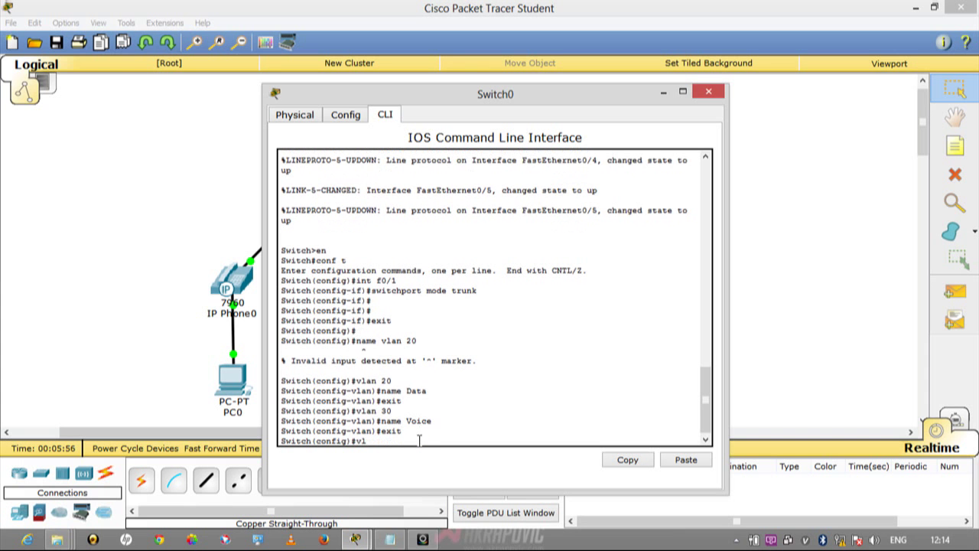
text(an 98)
key(Return)
text(nam)
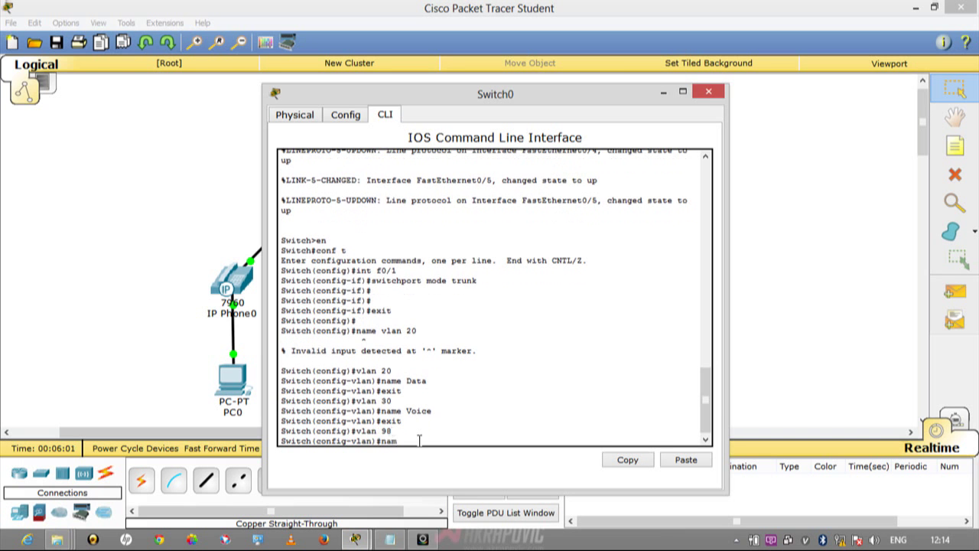
text(e Management)
key(Return)
text(exit)
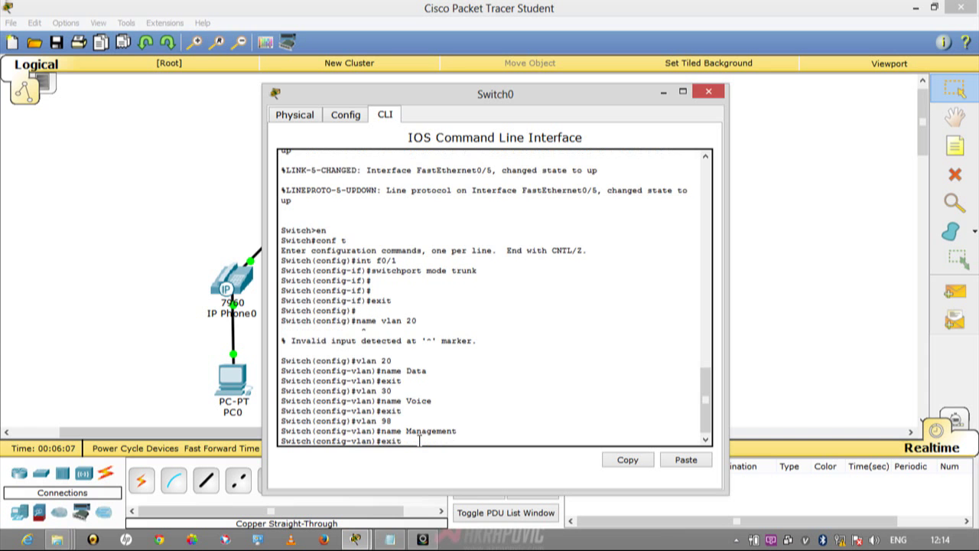
key(Return)
Assign IP address 192.168.98.10 with mask 255.255.255.0 to Switch0's interface vlan 98 and enable it with no shut.
text(int v)
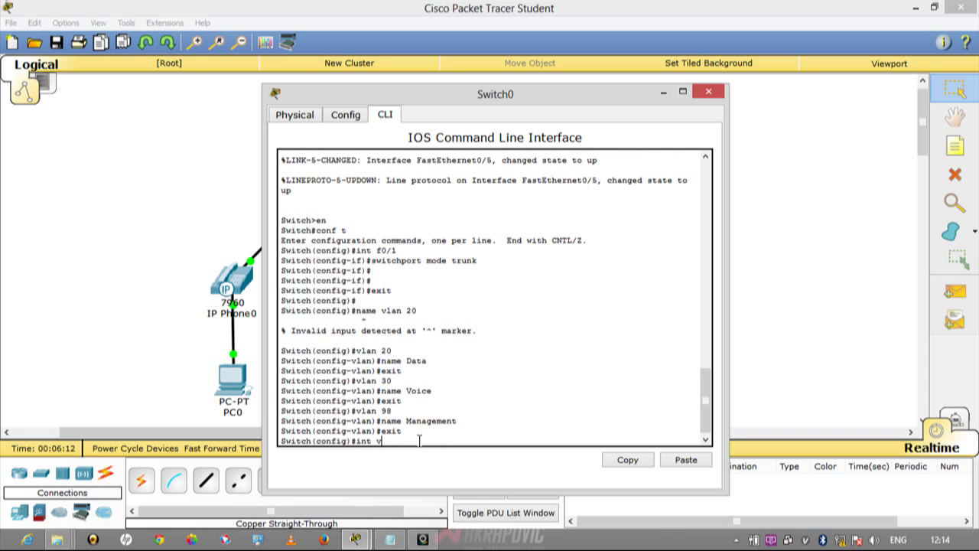
text(lan 98)
key(Return)
text(if)
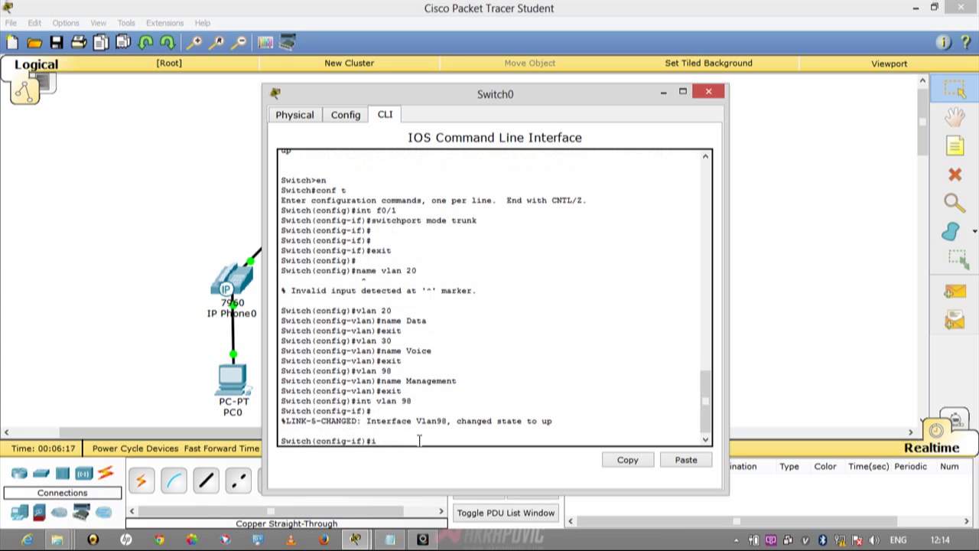
text(p add 192.168.98.10 255.)
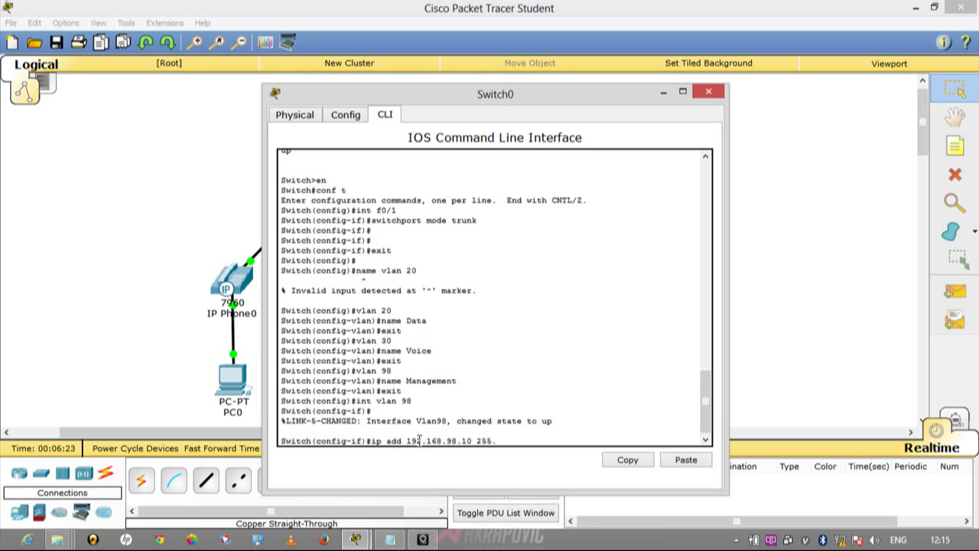
text(255.255.0)
key(Return)
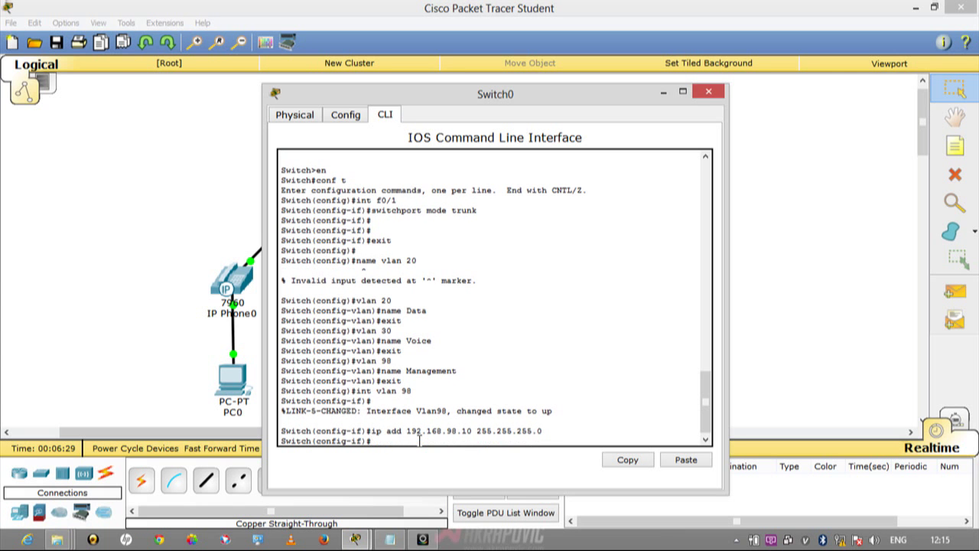
text(no shut)
key(Return)
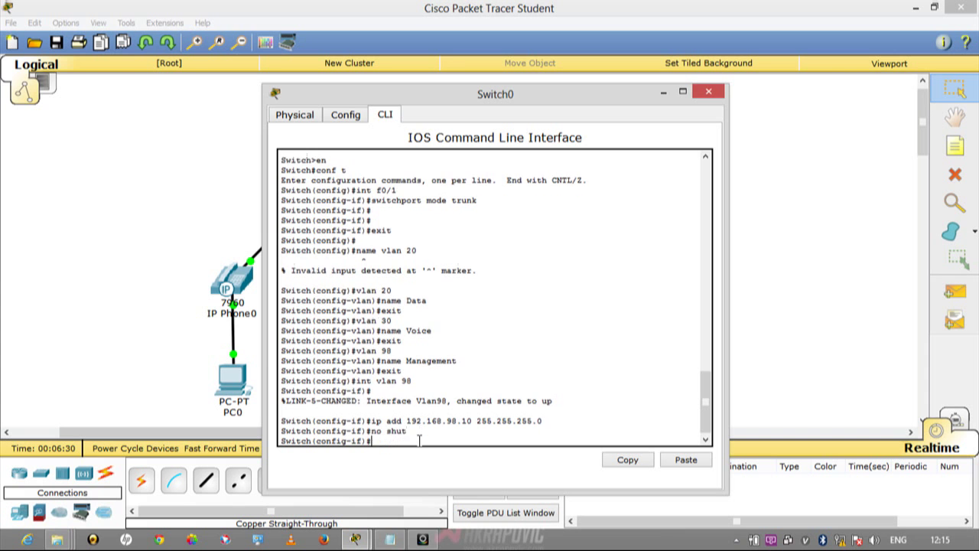
key(Return)
text(ip)
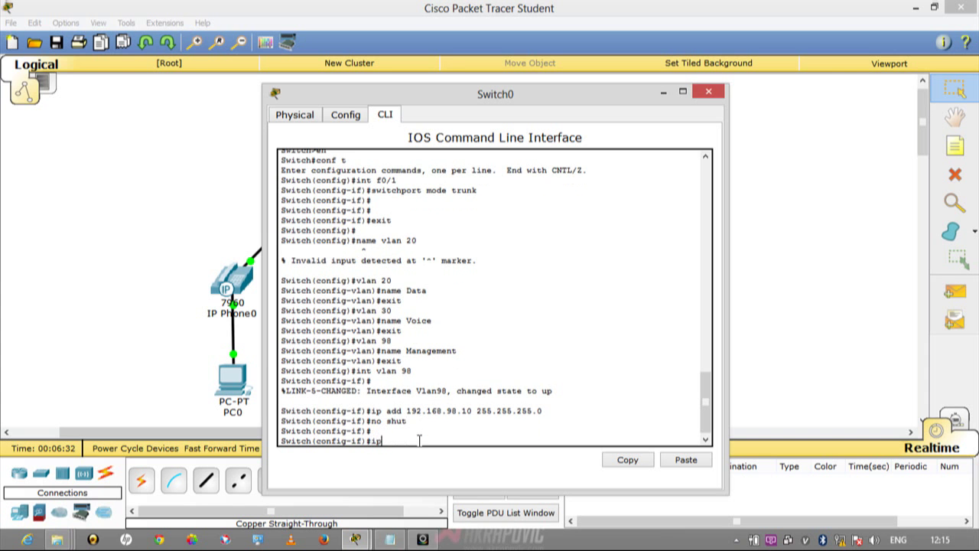
text( defa)
key(BackSpace)
key(BackSpace)
key(BackSpace)
key(BackSpace)
key(BackSpace)
key(BackSpace)
key(BackSpace)
Exit the interface vlan 98 configuration, set Switch0's default gateway to 192.168.98.1, and leave configuration mode.
text(exit)
key(Return)
text(ip)
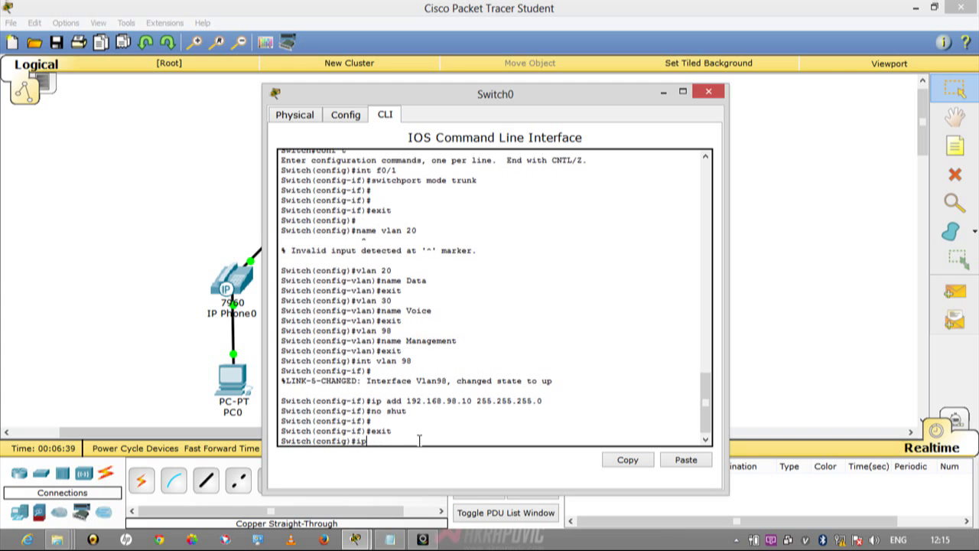
text( default-gateway)
key(Return)
key(Up)
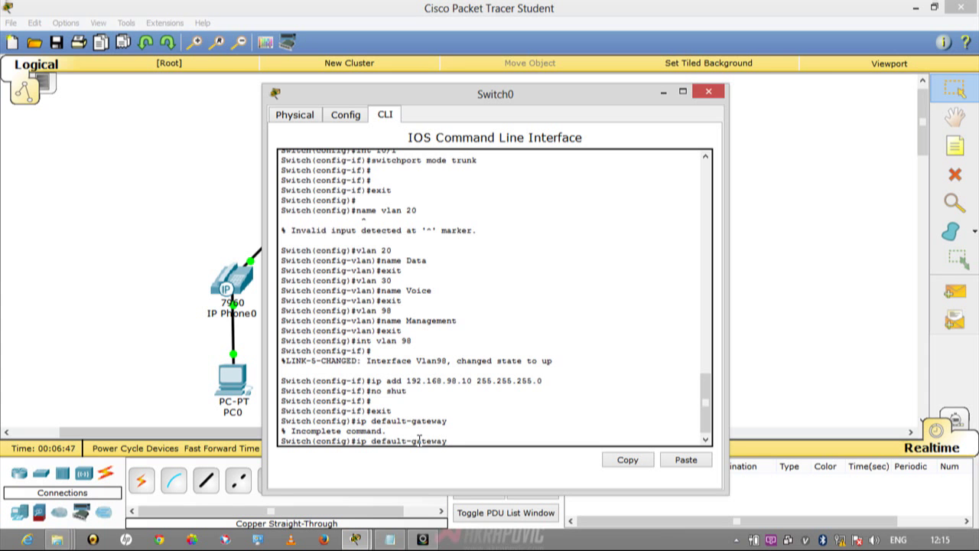
text(?)
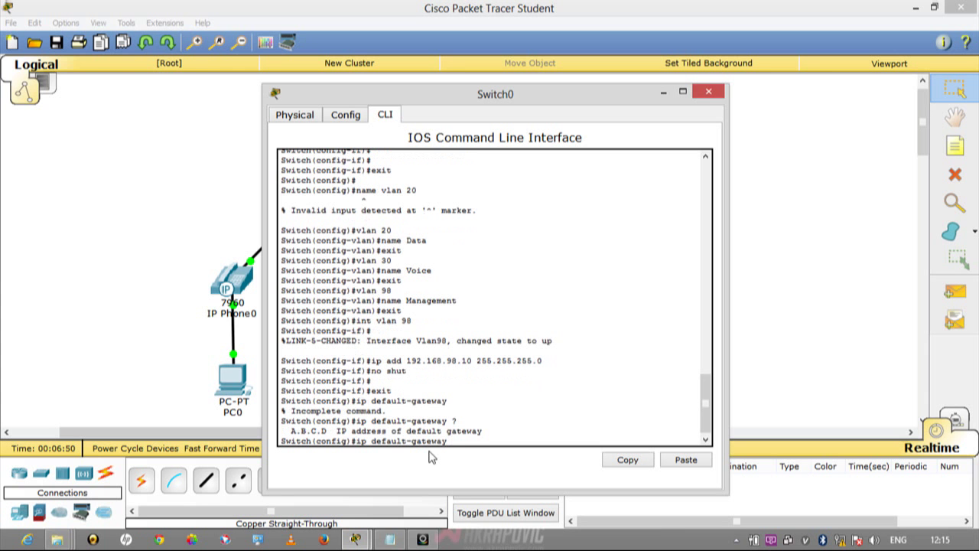
text(192.168.98.1 ?)
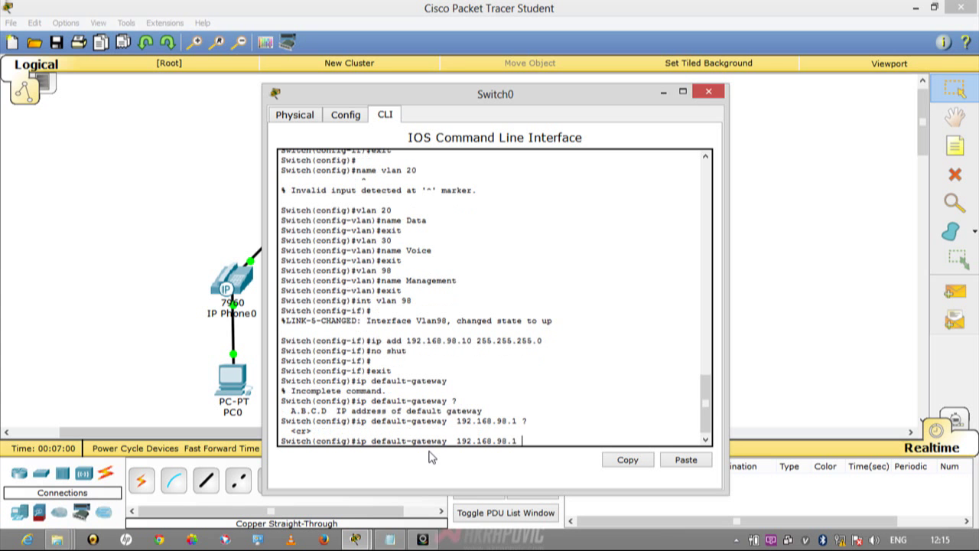
key(Return)
text(e)
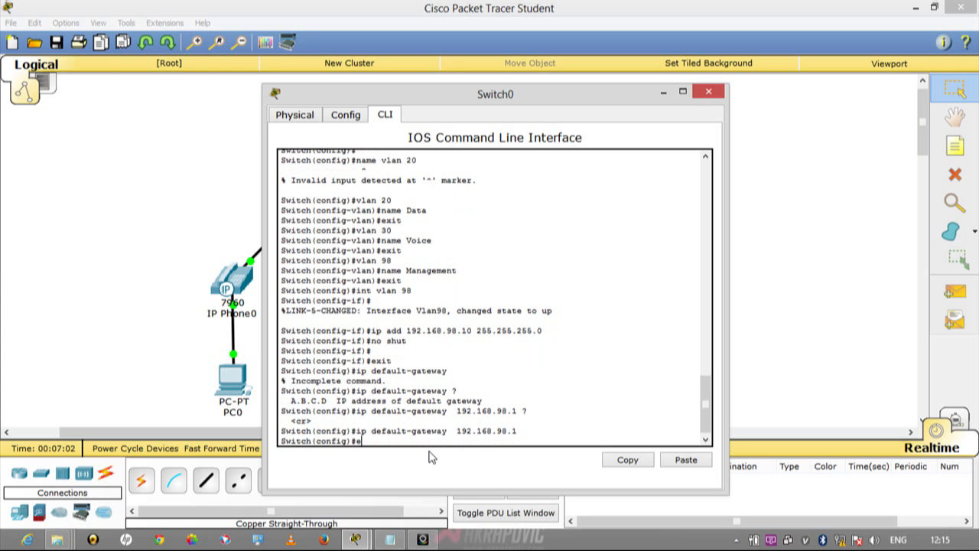
text(xit)
key(Return)
key(Return)
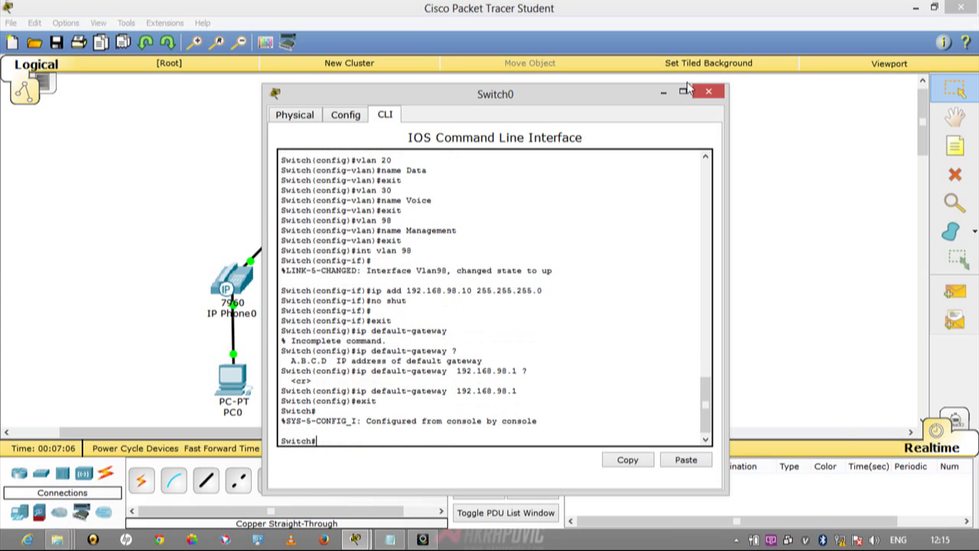
Enter global configuration mode on Switch0 and select the phone-facing interface range f0/2-5.
drag(616, 94, 774, 99)
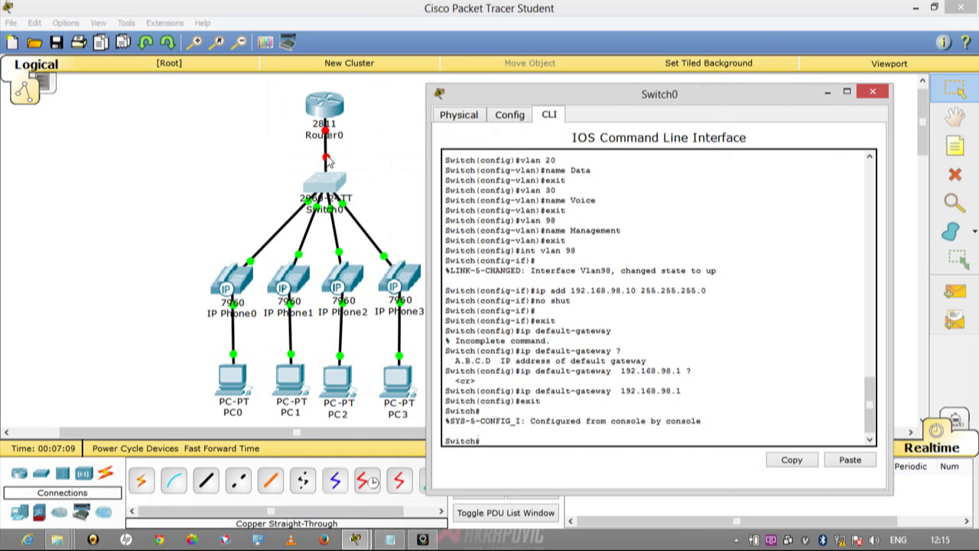
click(827, 92)
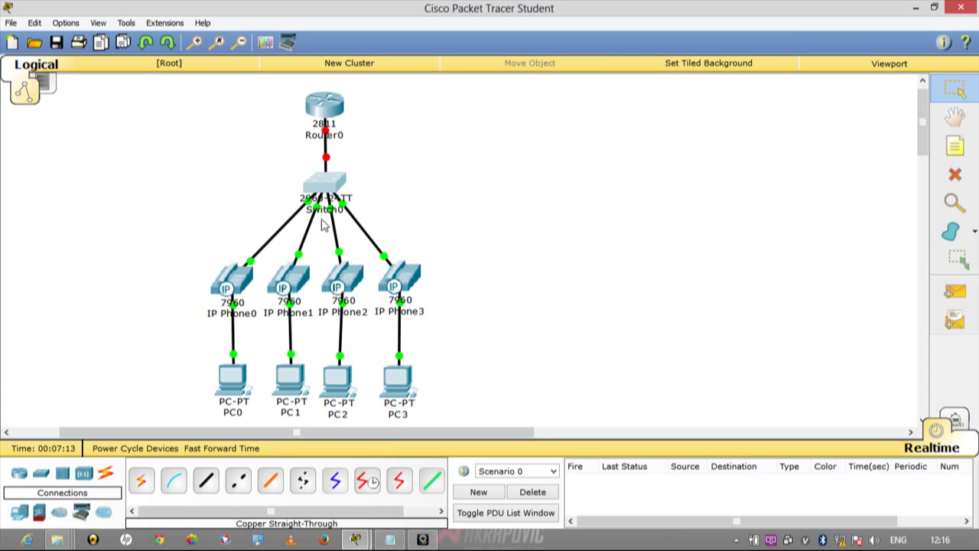
mouse_move(355, 540)
click(463, 471)
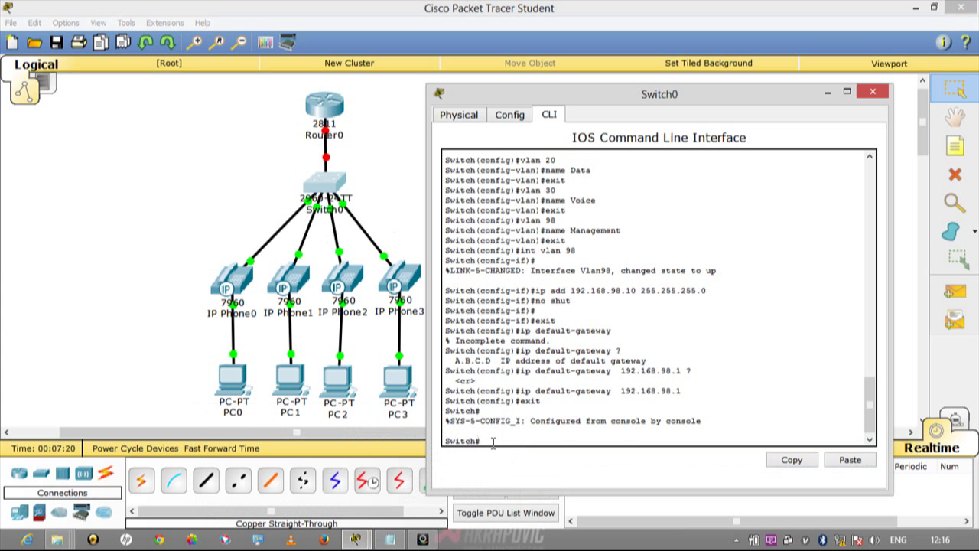
text(conf)
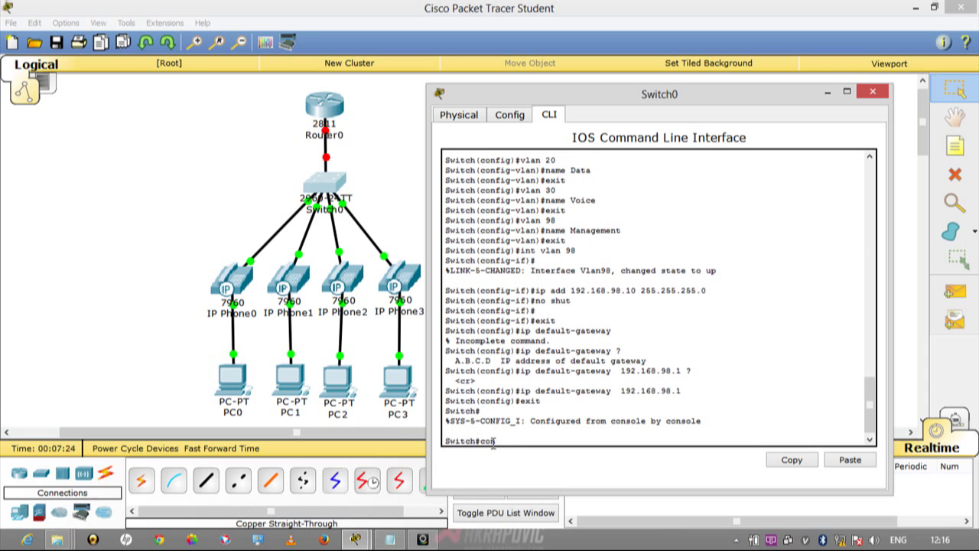
text( t)
key(Return)
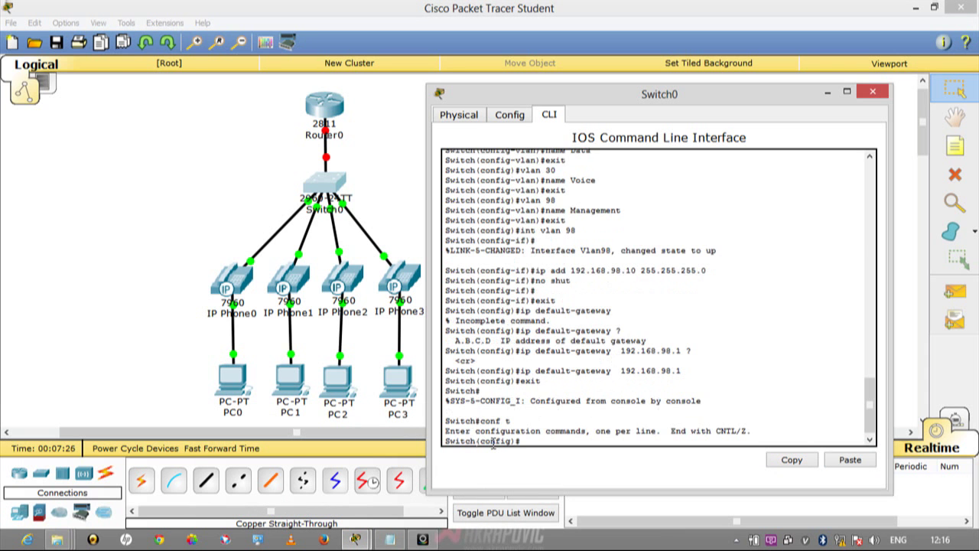
text(int range f0/2-5)
click(403, 198)
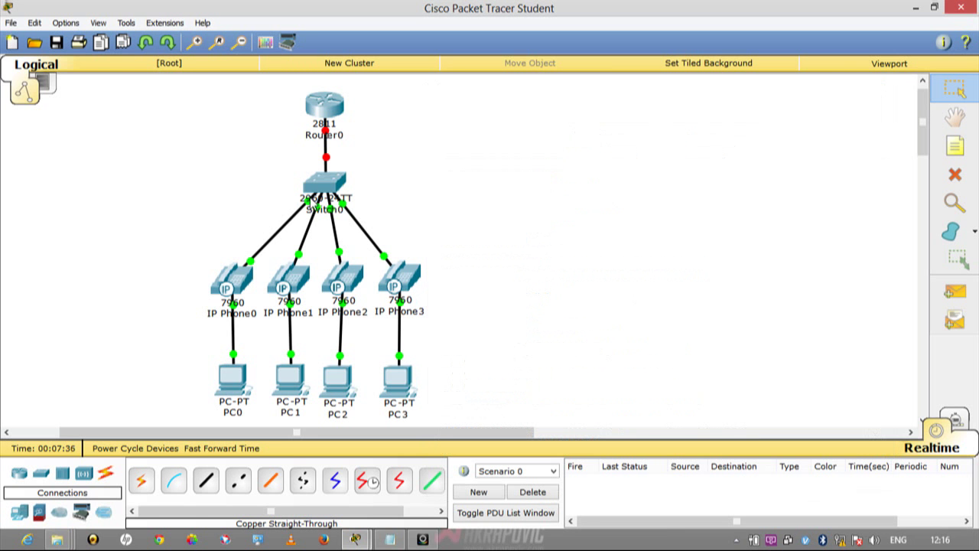
click(343, 213)
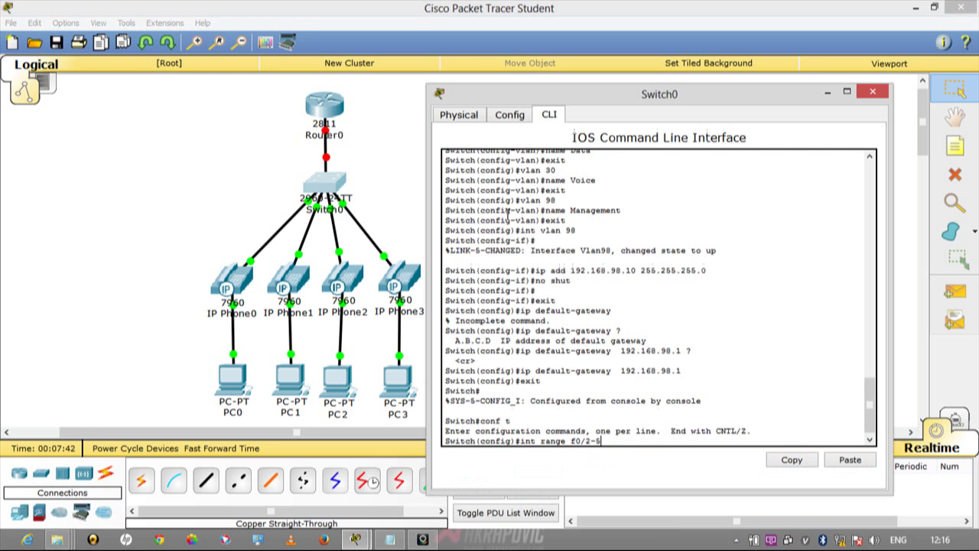
click(823, 92)
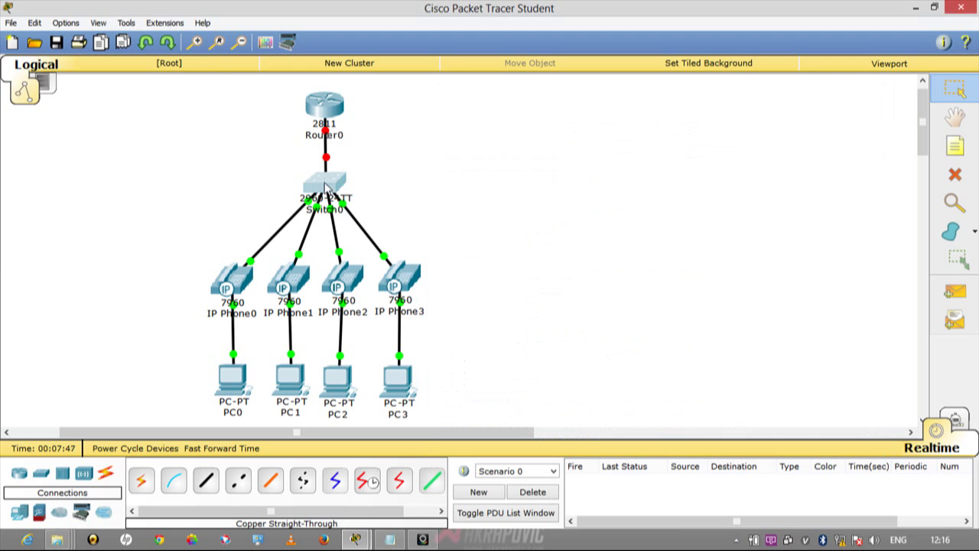
click(325, 187)
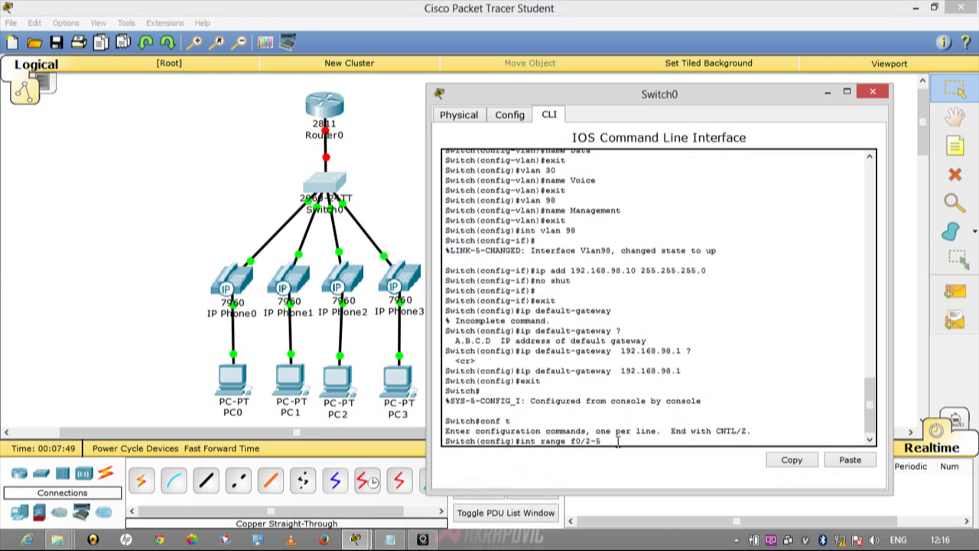
key(Return)
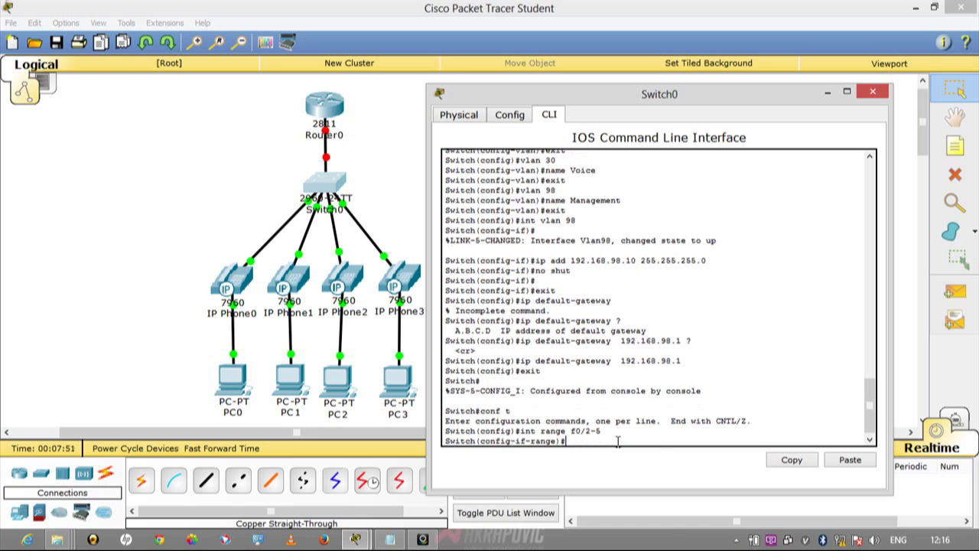
Set Switch0's ports f0/2-5 to access mode and assign them to access VLAN 20.
text(switchport mode access)
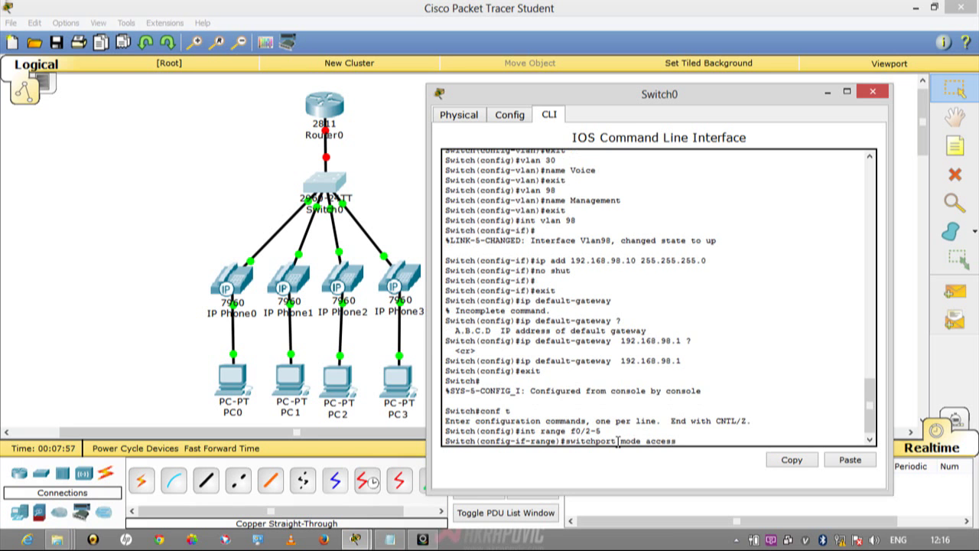
key(Return)
text(sw)
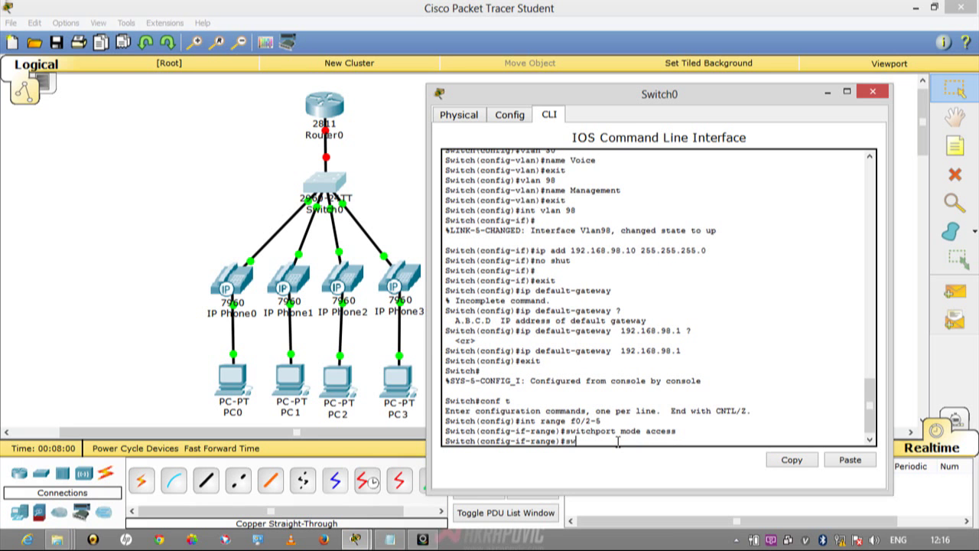
text(itchport access vlan 20)
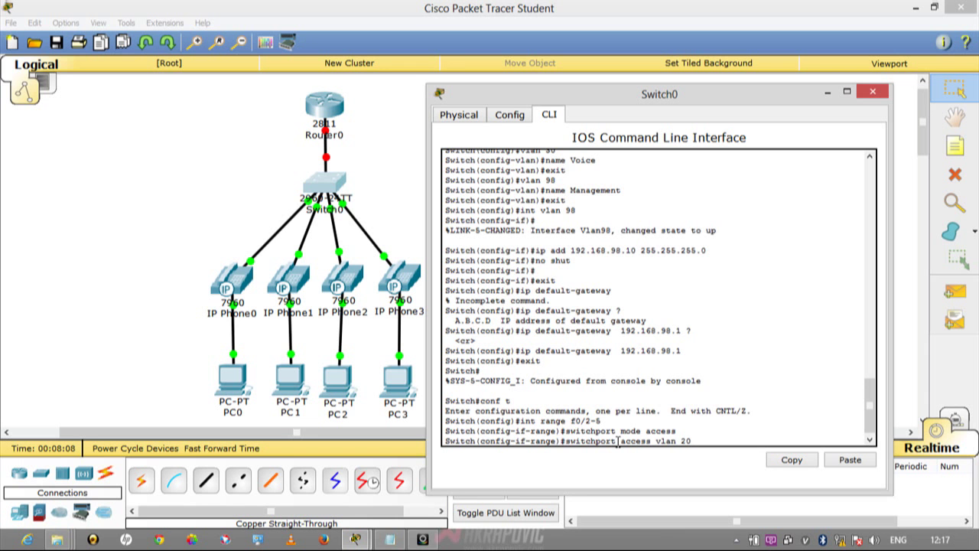
key(Return)
Assign voice VLAN 30 to Switch0's ports f0/2-5 and exit the interface range configuration.
text(switc)
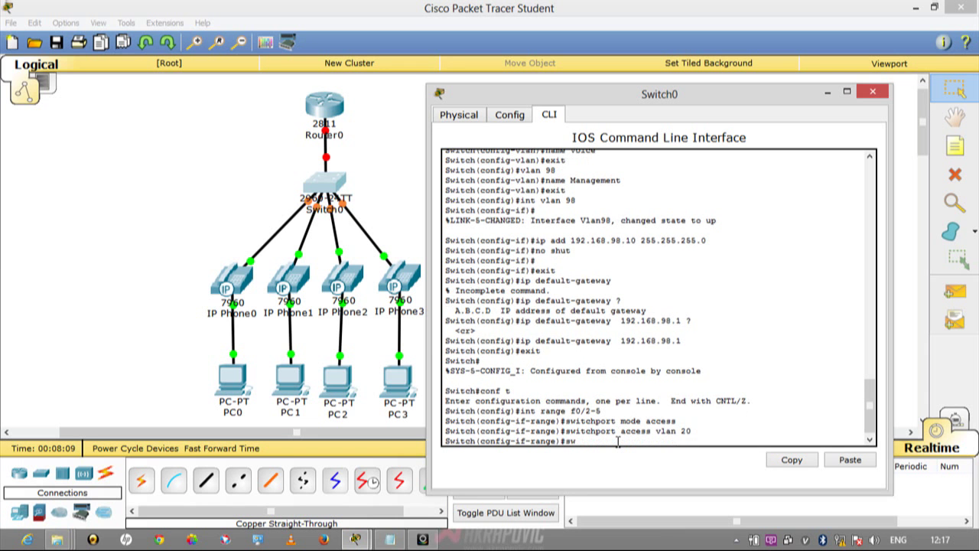
text(hport voice vlan 3)
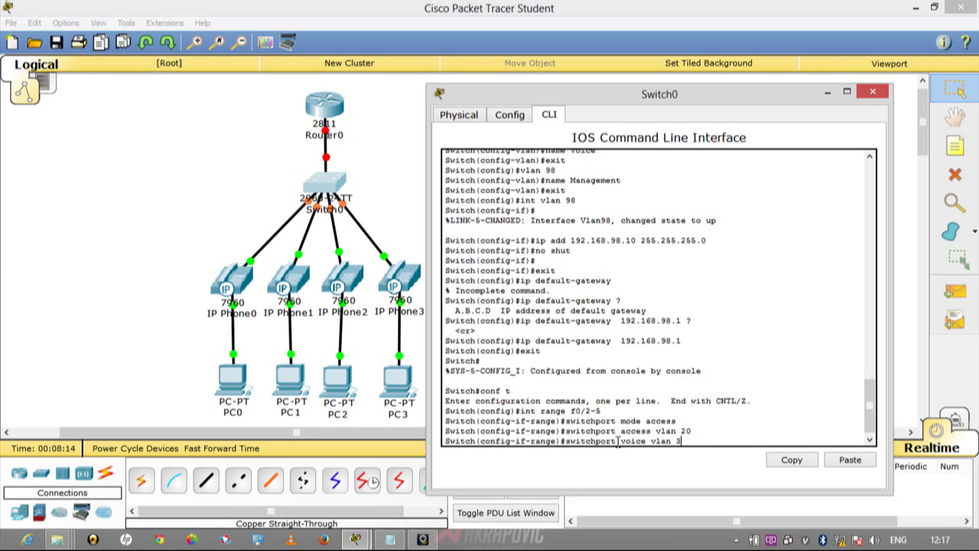
text(0)
key(Return)
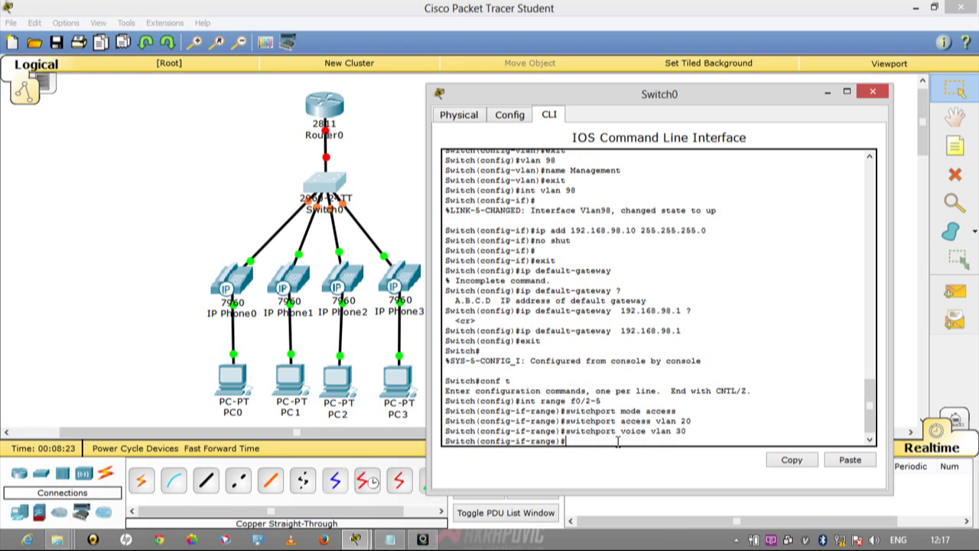
text(exit)
key(Return)
key(Return)
key(Return)
key(Return)
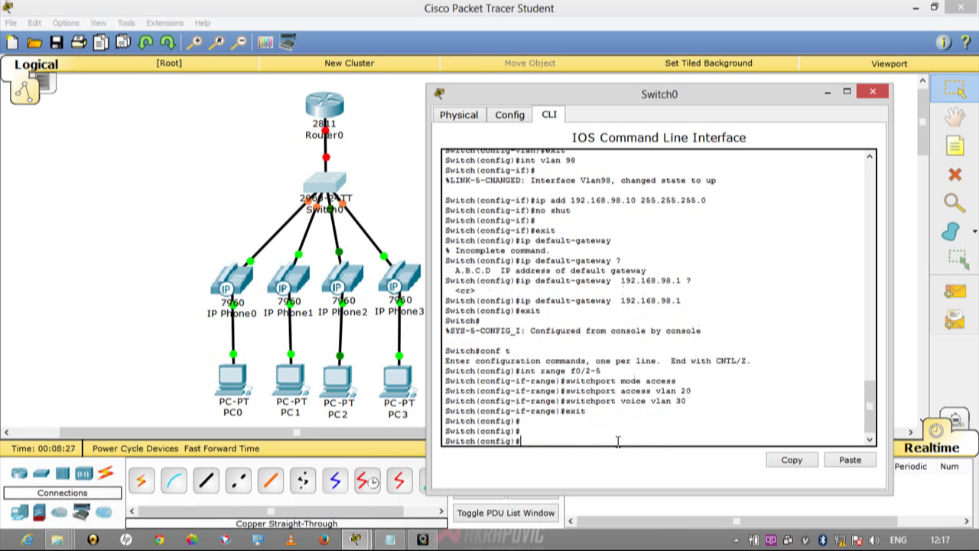
Enter Switch0's interface f0/1 and try to set its native VLAN with switchport mode trunk native vlan 98.
text(int f)
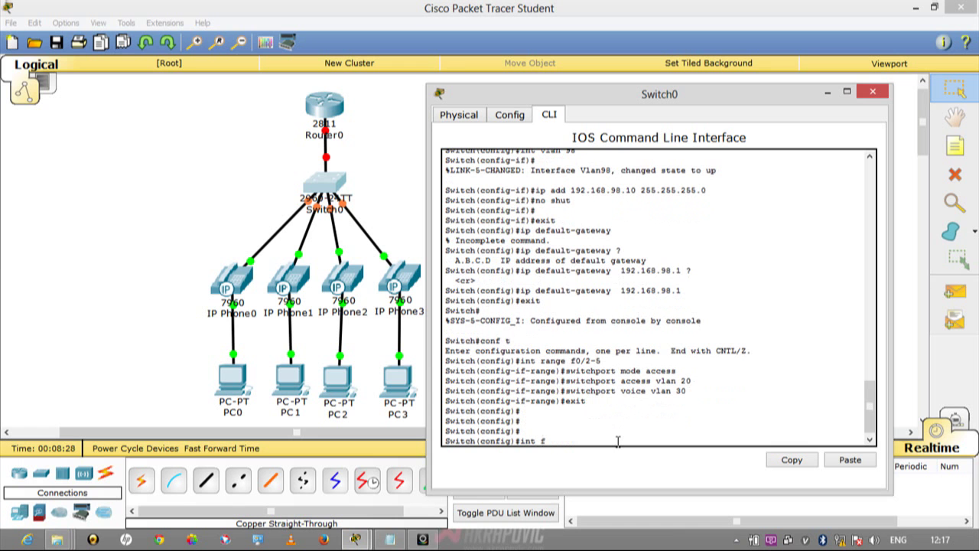
text(0/1)
key(Return)
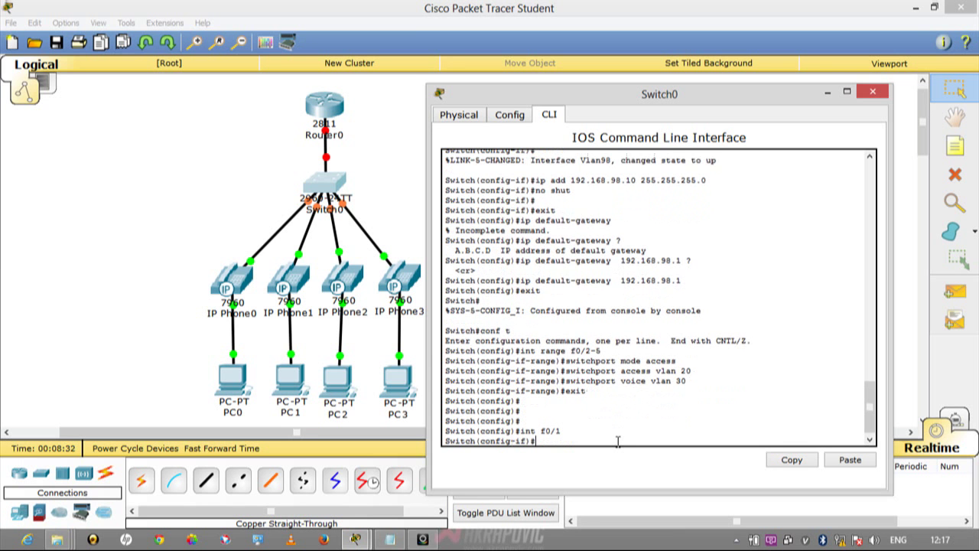
text(switchport mode tru)
text(n)
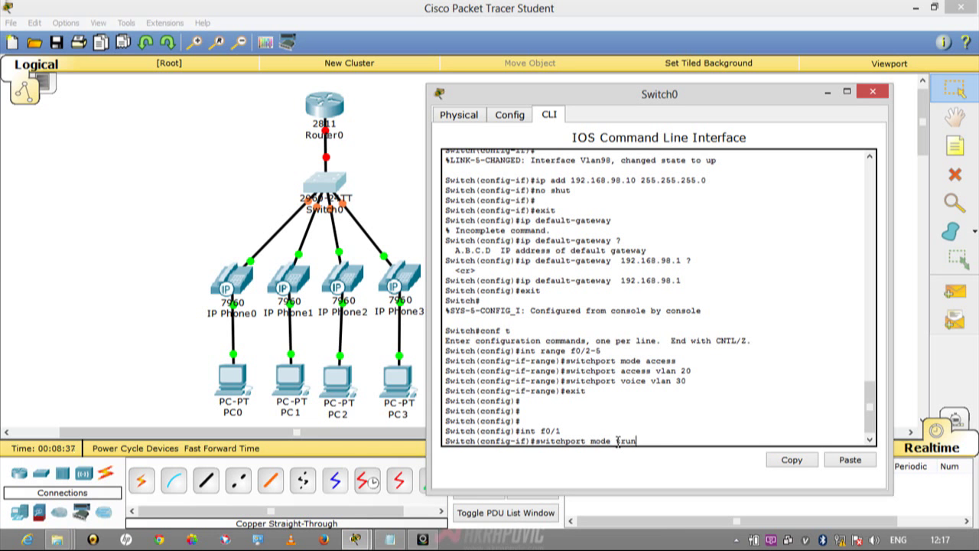
text(k native vlan 98)
key(Return)
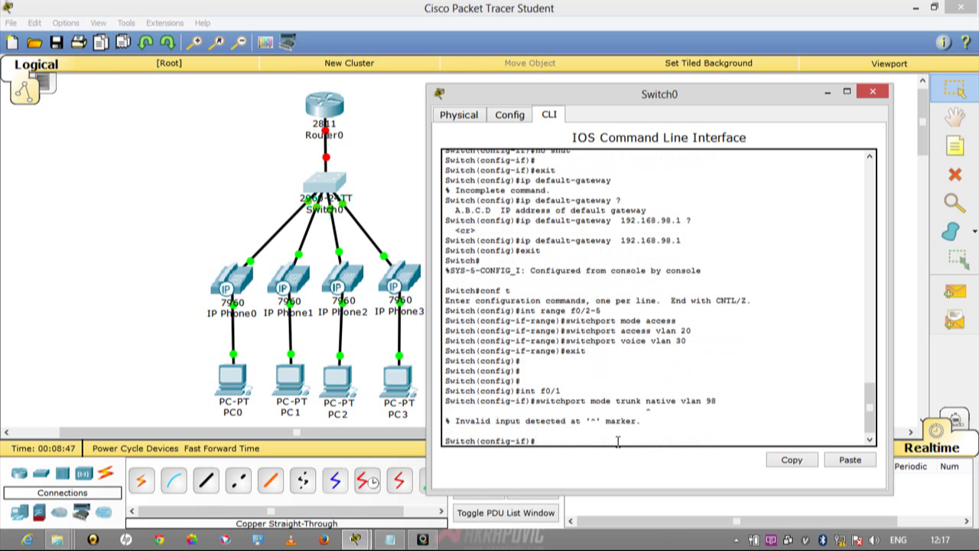
Set VLAN 98 as the trunk native VLAN on Switch0's f0/1 with switchport trunk native vlan 98, and exit the interface.
key(Up)
key(BackSpace)
key(BackSpace)
key(BackSpace)
key(BackSpace)
key(BackSpace)
key(BackSpace)
key(BackSpace)
key(BackSpace)
key(BackSpace)
key(BackSpace)
key(BackSpace)
key(BackSpace)
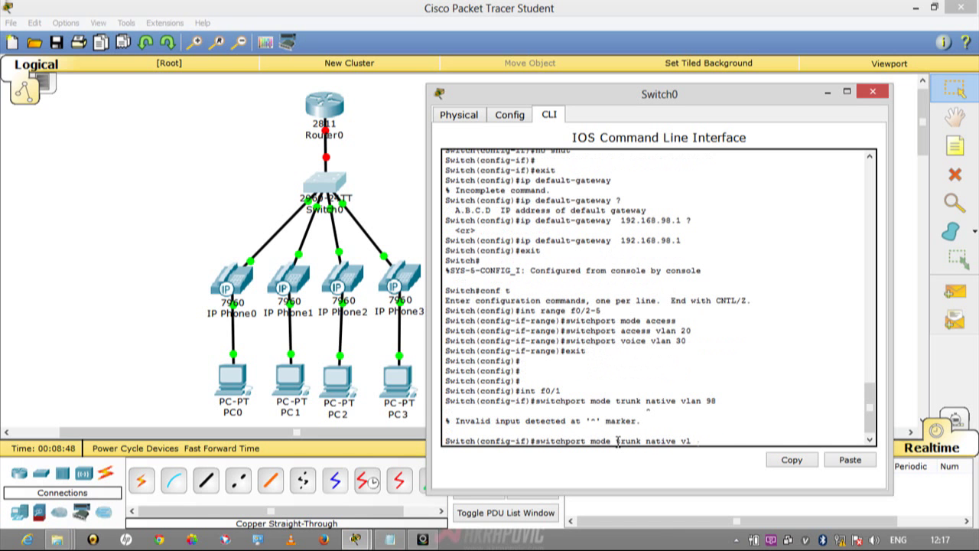
key(BackSpace)
key(BackSpace)
key(BackSpace)
key(BackSpace)
key(BackSpace)
key(BackSpace)
key(BackSpace)
key(BackSpace)
key(BackSpace)
key(BackSpace)
key(BackSpace)
key(BackSpace)
key(BackSpace)
text(tr)
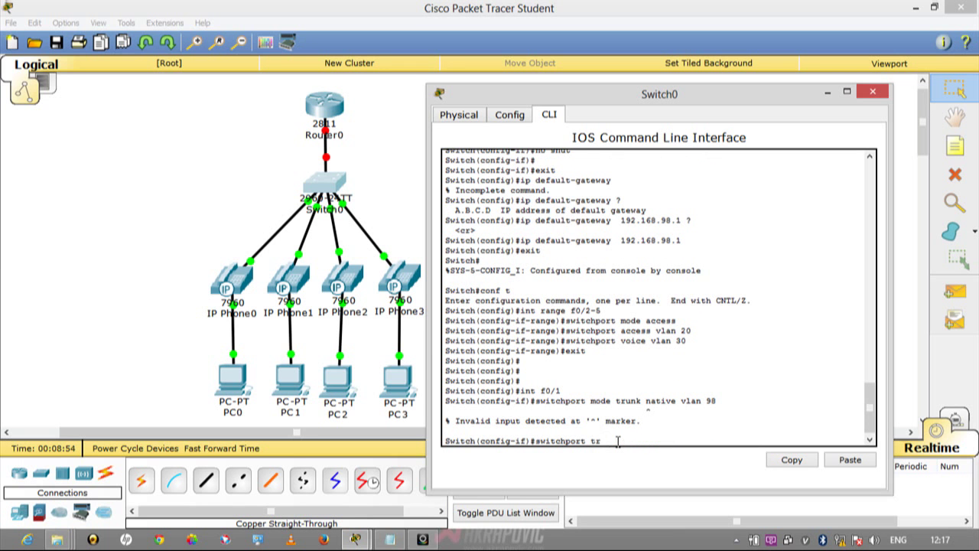
text(unk native ?)
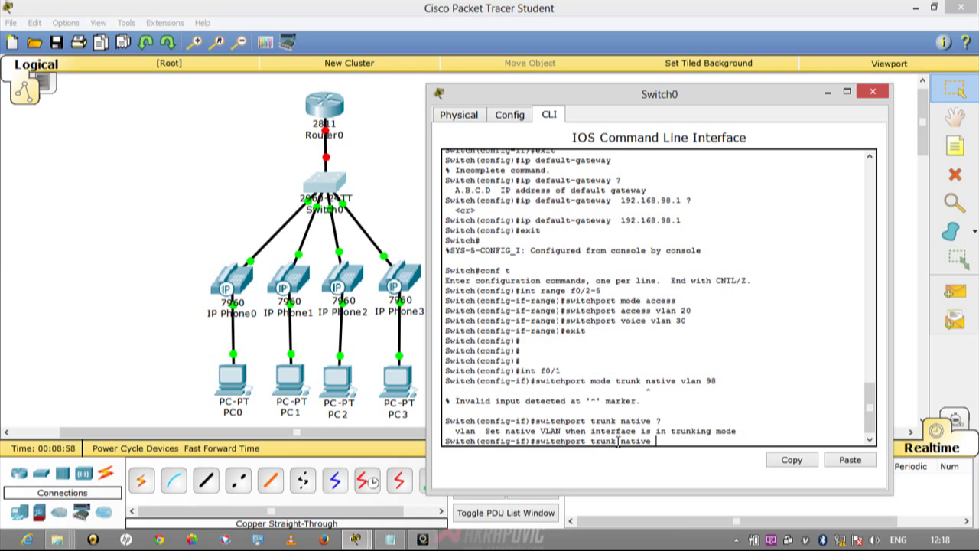
text(vlan 98)
key(Return)
text(exi)
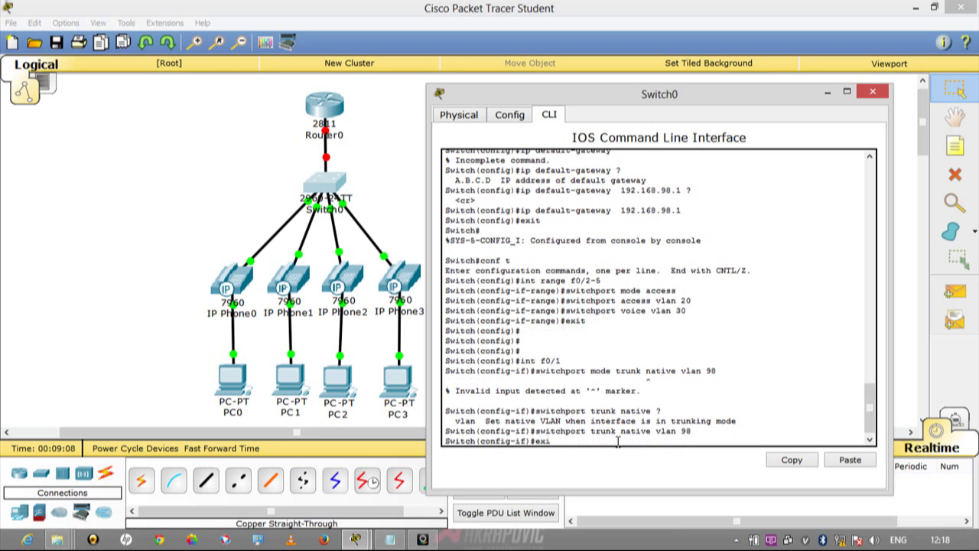
text(t)
key(Return)
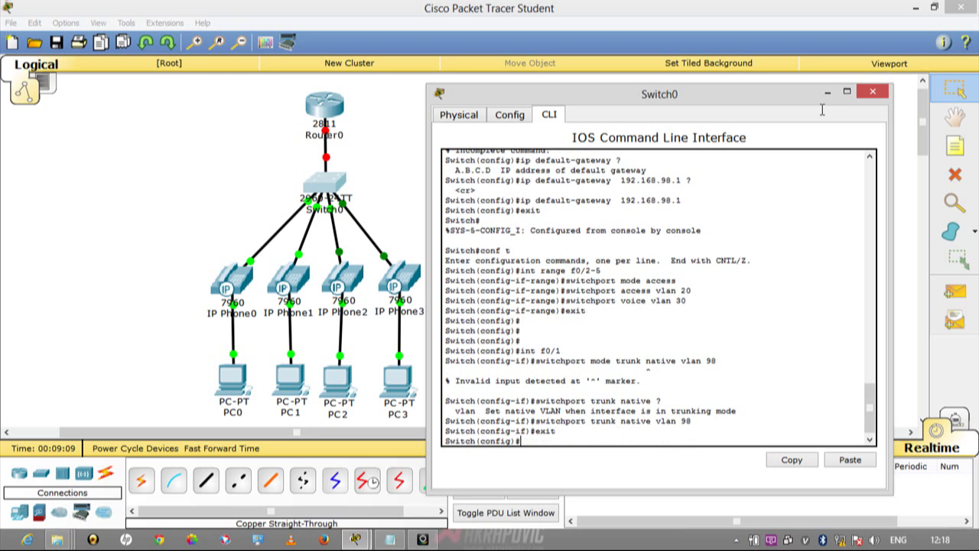
Close the Switch0 window and open Router0's command-line interface.
click(873, 92)
click(326, 105)
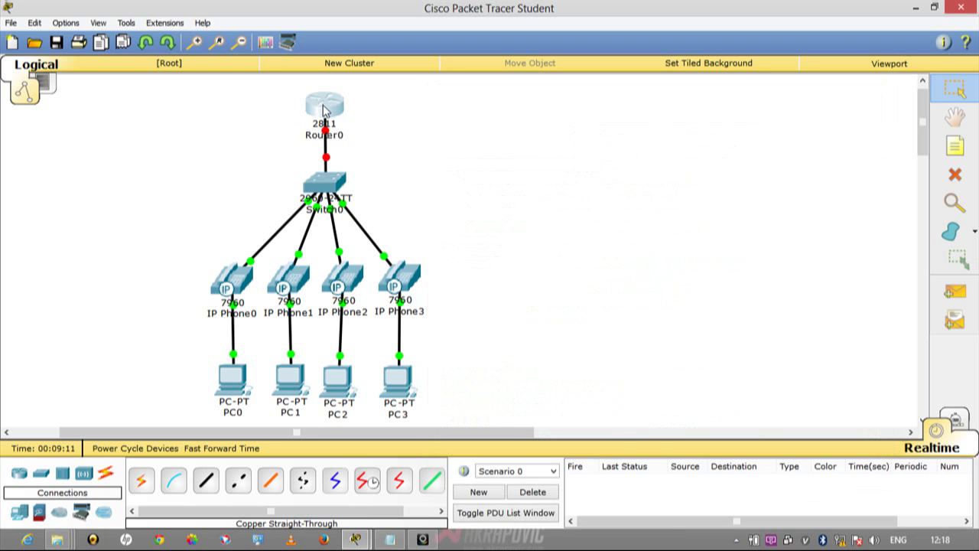
click(384, 114)
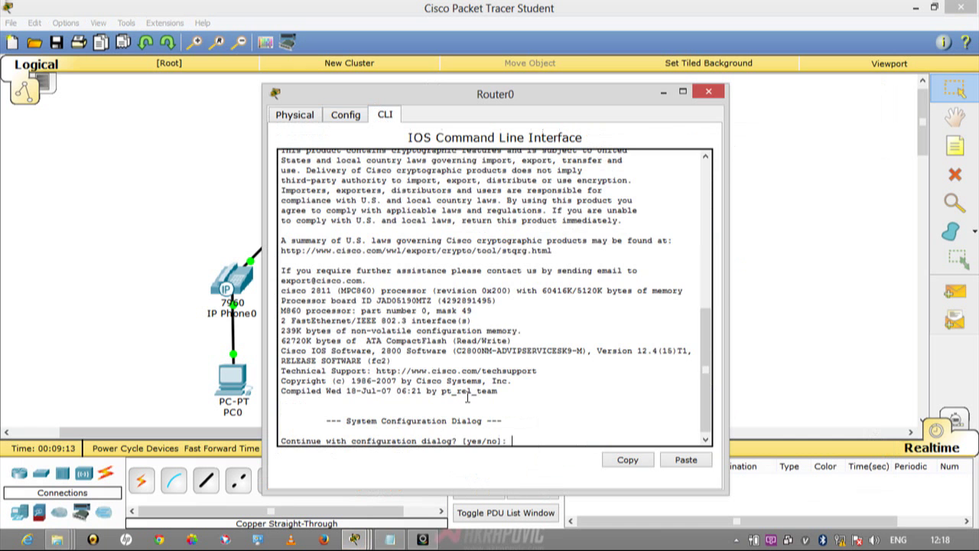
Decline Router0's initial configuration dialog, enable privileged mode and enter global configuration mode.
text(n)
key(Return)
key(Return)
text(en)
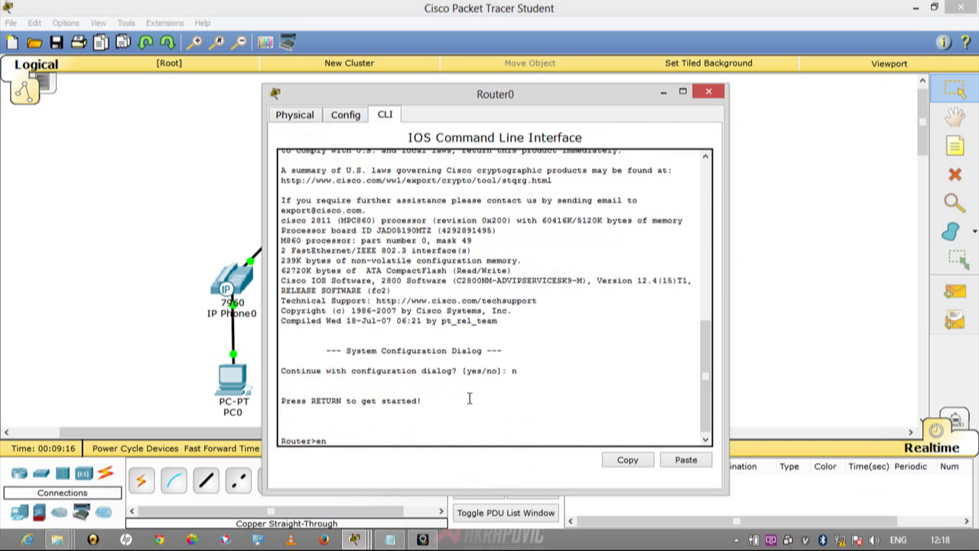
key(Return)
text(conf t)
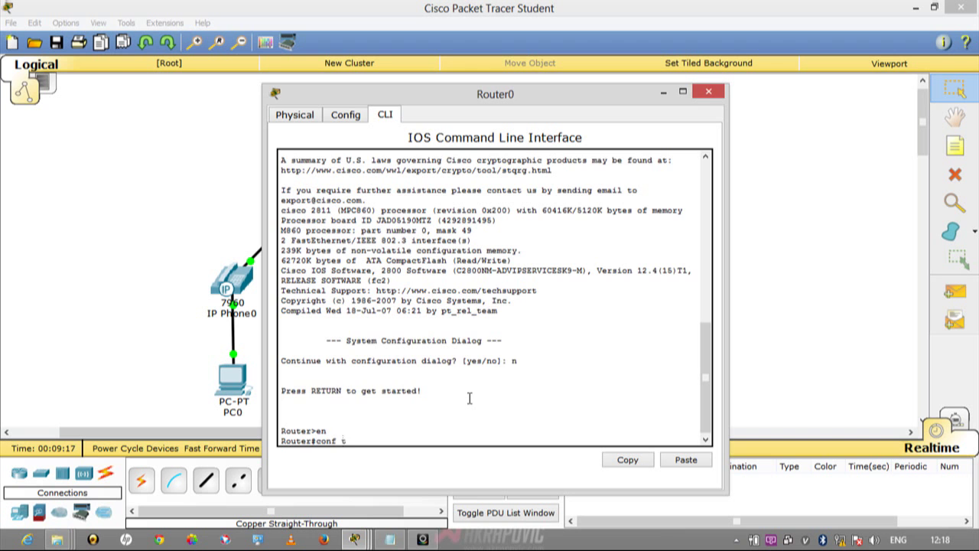
key(Return)
Enable Router0's interface f0/0 with no shut and exit the interface configuration.
text(int)
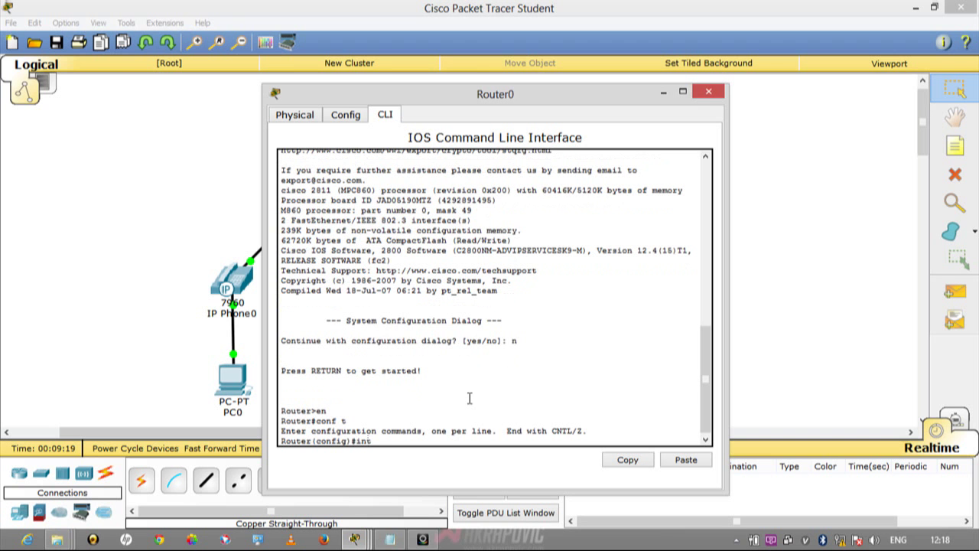
text( f0/0)
key(Return)
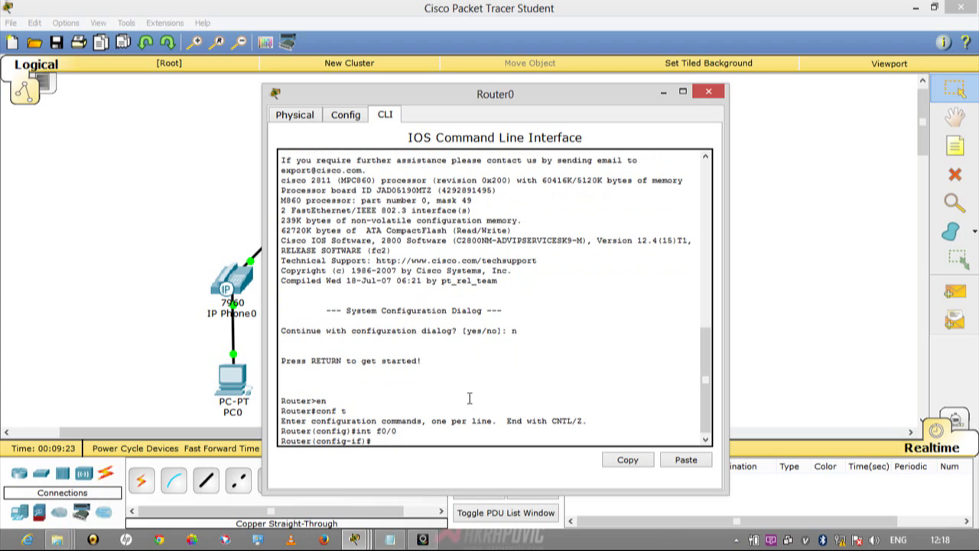
text(no shut)
key(Return)
key(Return)
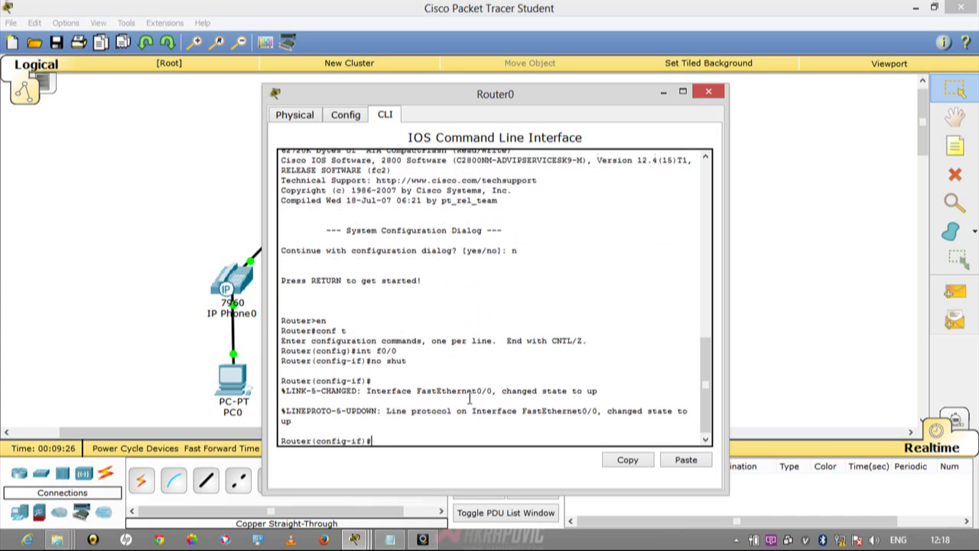
text(exit)
key(Return)
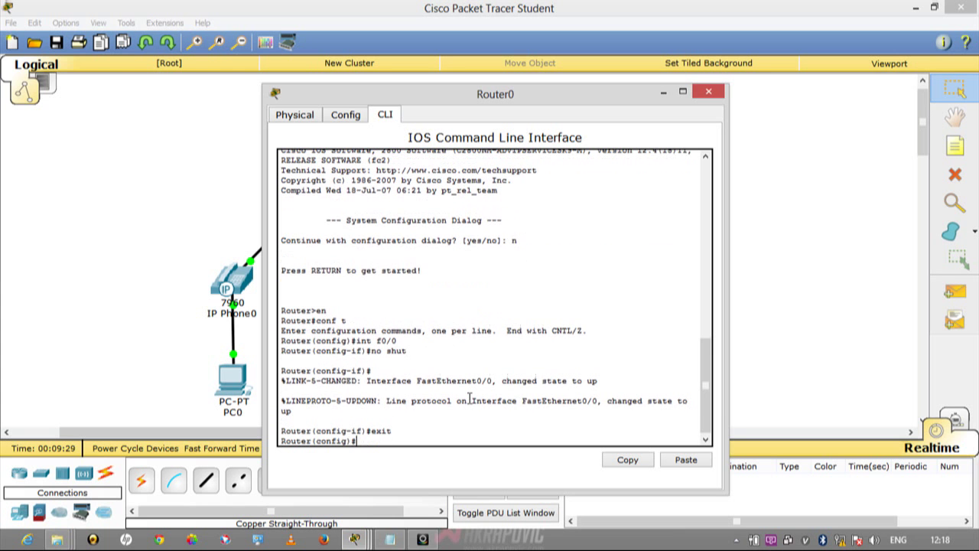
Create subinterface f0/0.20 on Router0 and try to set its encapsulation with encapsulation dot 1q 20.
text(int f0/0.20)
key(Return)
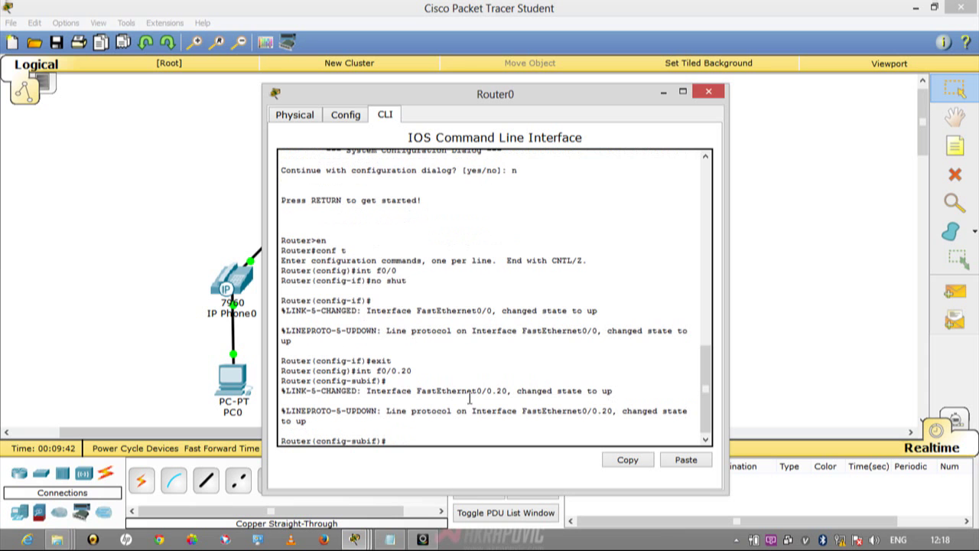
text(encapsulation dot 1q )
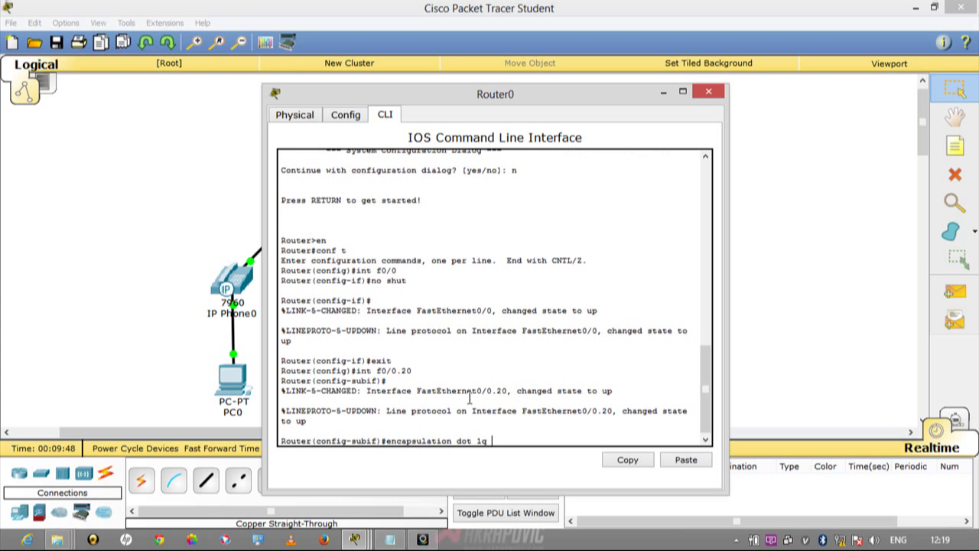
text(20)
key(Return)
Correct the command to encapsulation dot1q 20 and apply it to subinterface f0/0.20.
key(Up)
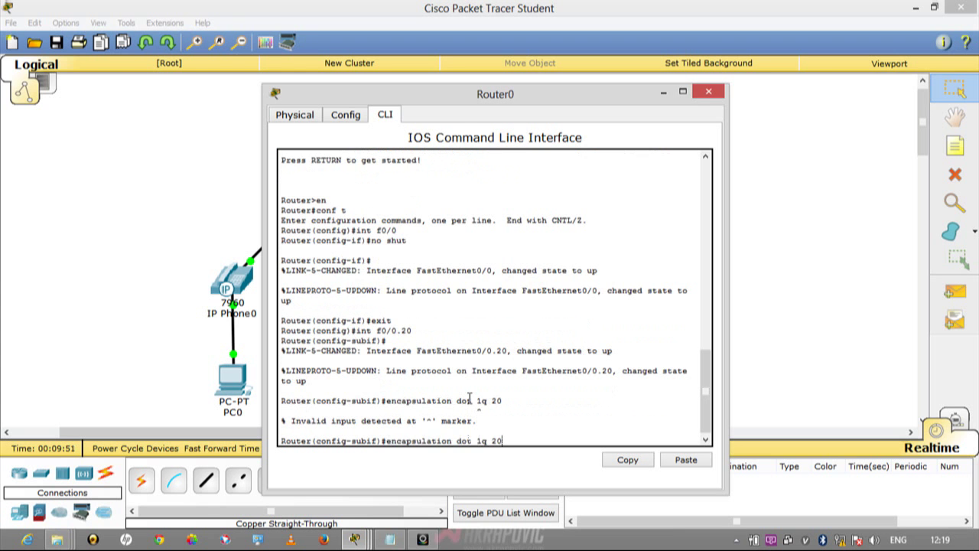
key(Left)
key(Left)
key(Left)
key(Left)
key(BackSpace)
key(Return)
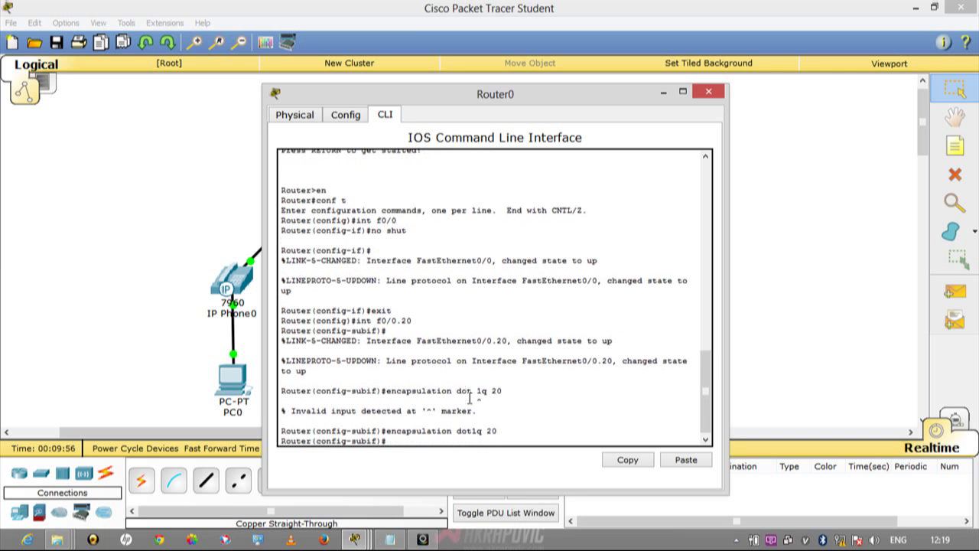
Assign IP address 192.168.20.1 with mask 255.255.255.0 to subinterface f0/0.20 and exit it.
text(ip add 192.168.)
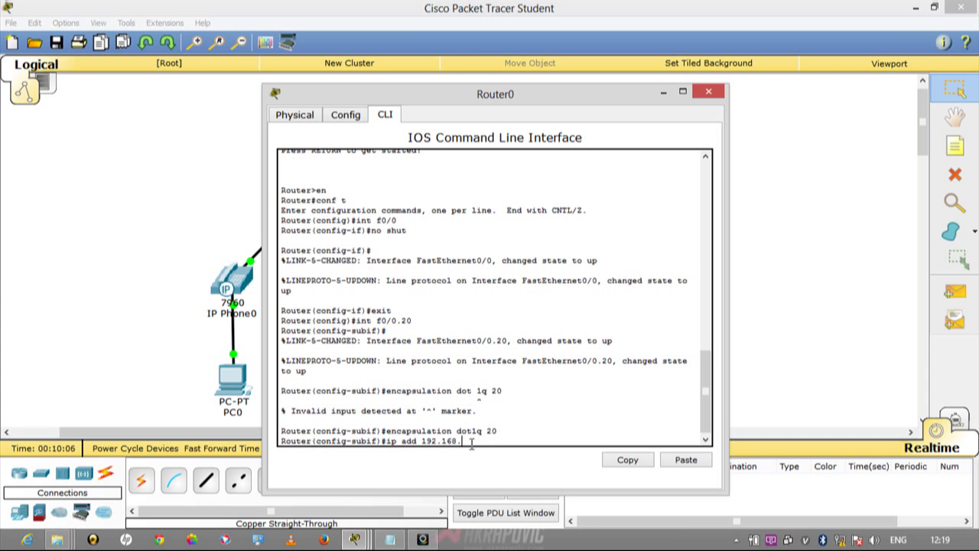
text(20.1 255.255.255.0)
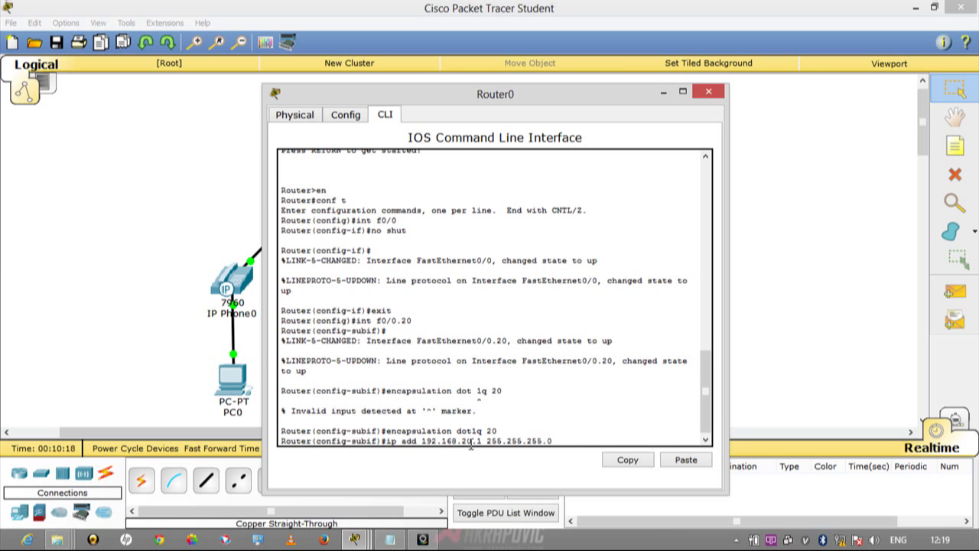
key(Return)
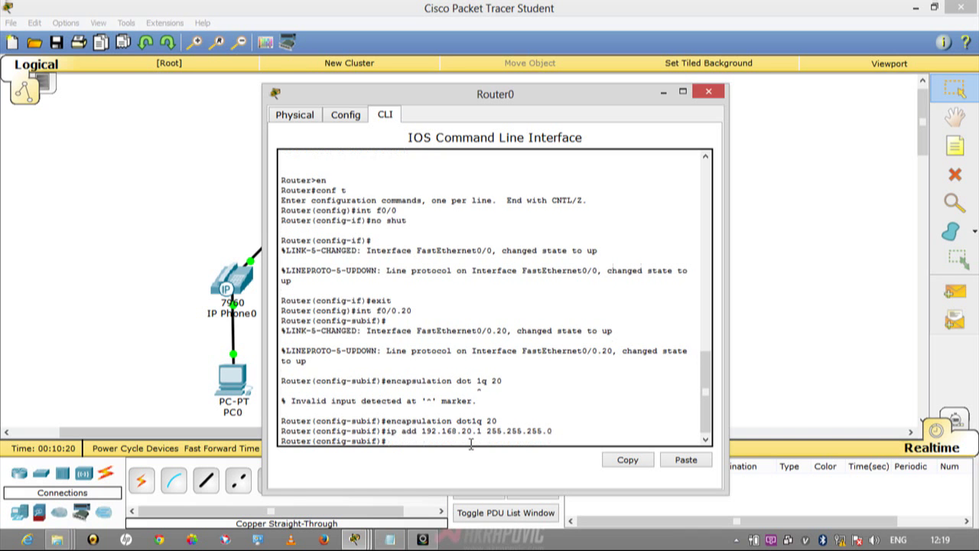
text(no)
key(BackSpace)
key(BackSpace)
key(BackSpace)
text(exit)
key(Return)
Create subinterface f0/0.30 on Router0 and set its encapsulation to dot1q 30.
text(int)
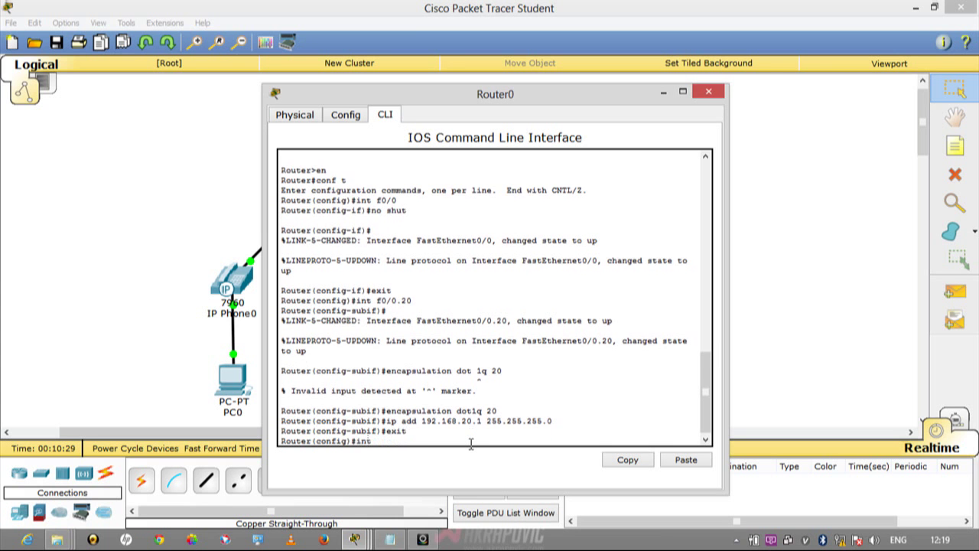
text( f0/0.30/3)
key(BackSpace)
text(30)
key(Return)
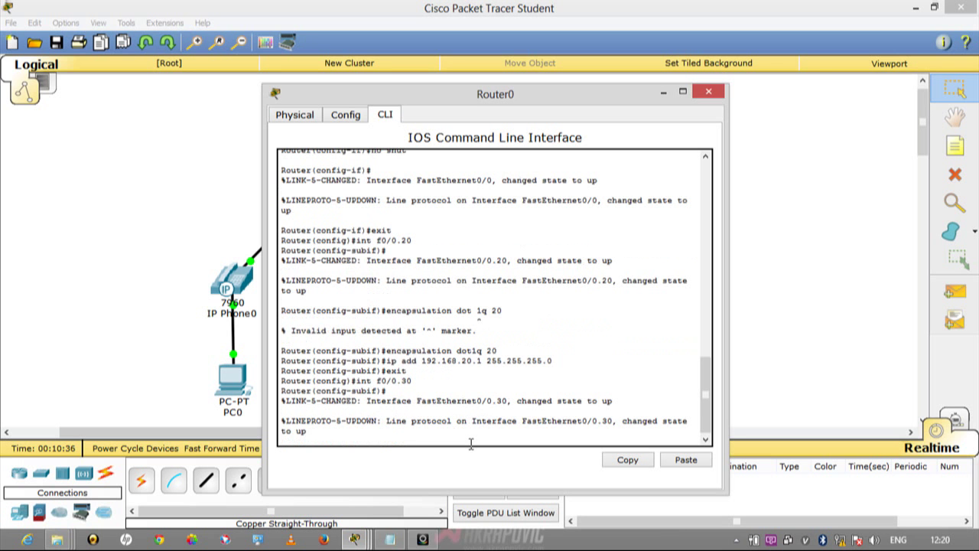
key(Return)
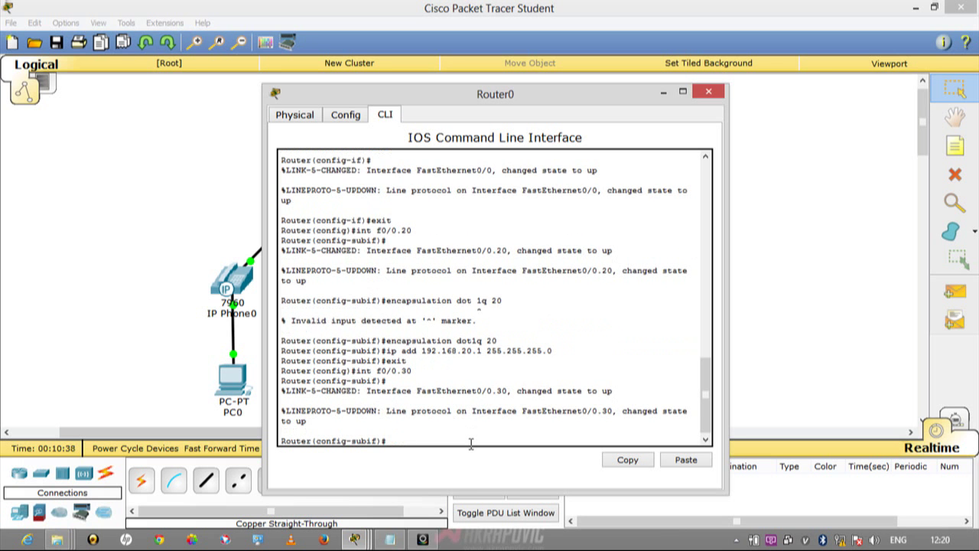
text(i)
key(BackSpace)
text(encapsulation dot1q 30)
key(Return)
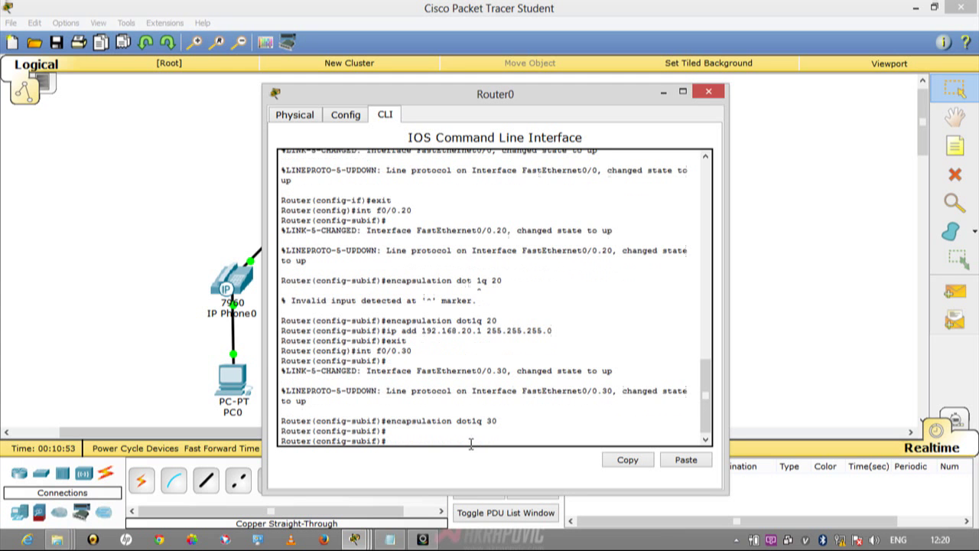
Assign IP address 192.168.30.1 with mask 255.255.255.0 to subinterface f0/0.30.
text(int f0/0.30)
key(Up)
key(Up)
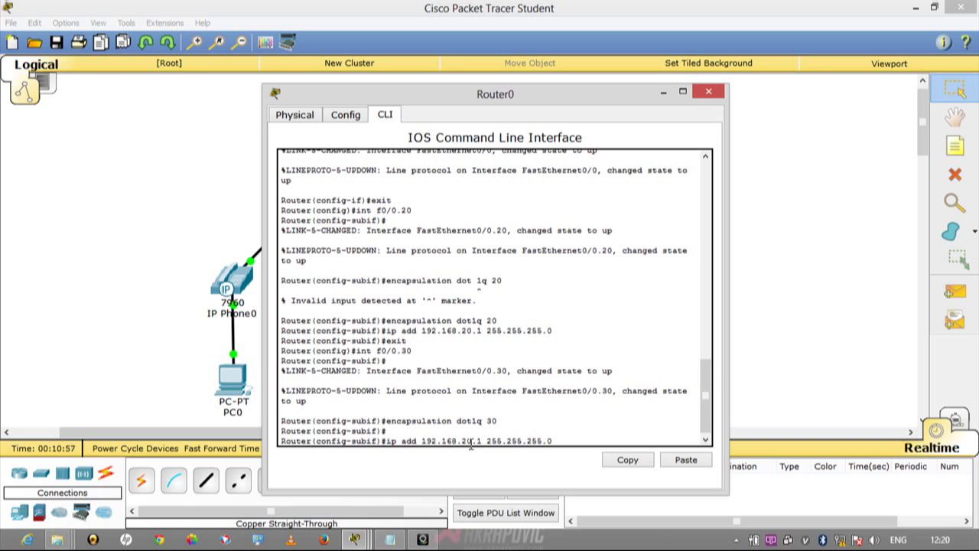
key(Left)
key(Left)
key(Left)
key(Left)
key(Left)
key(Left)
key(Left)
key(Left)
key(Left)
key(Left)
key(Left)
key(Left)
key(Left)
key(Left)
key(BackSpace)
text(3)
key(Return)
key(Return)
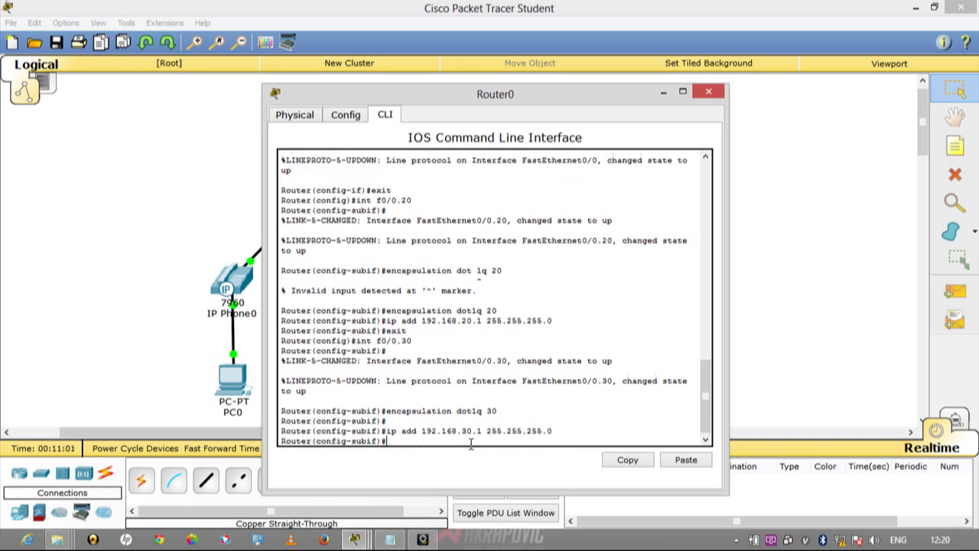
Enable subinterface f0/0.30 with no shut and exit the subinterface configuration.
text(no shut)
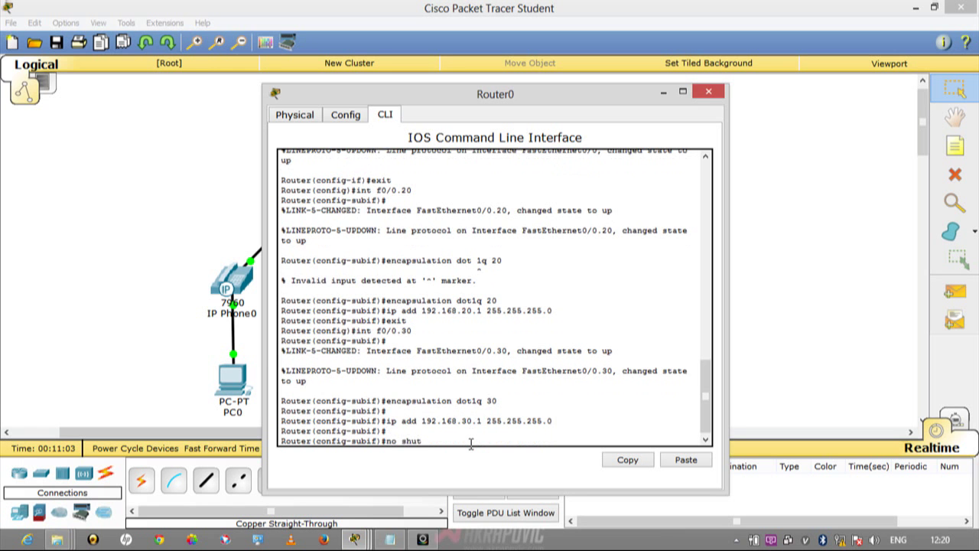
key(Return)
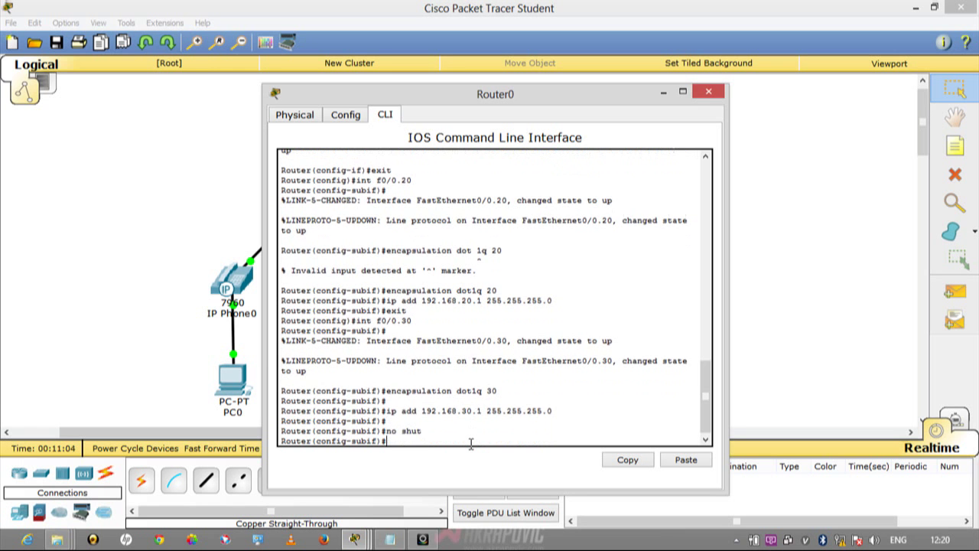
key(Return)
key(Return)
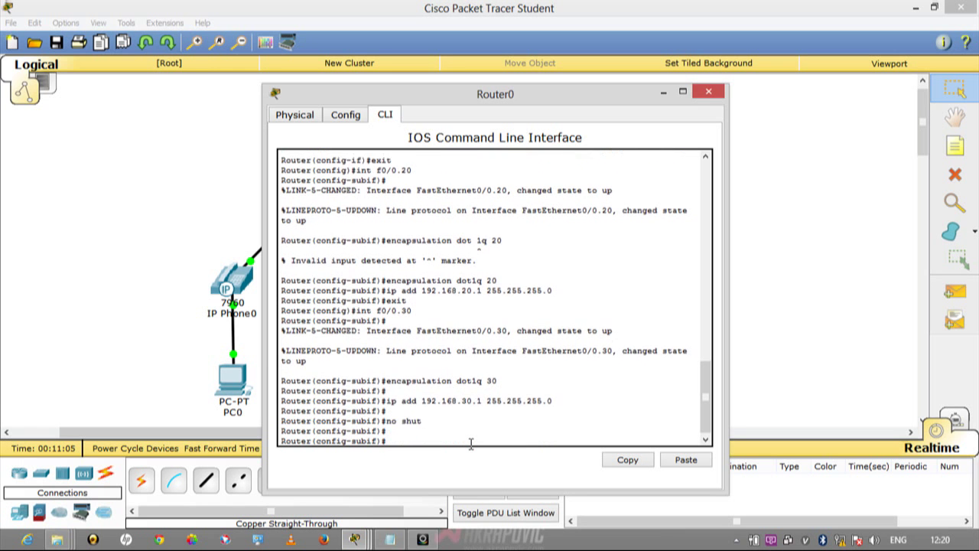
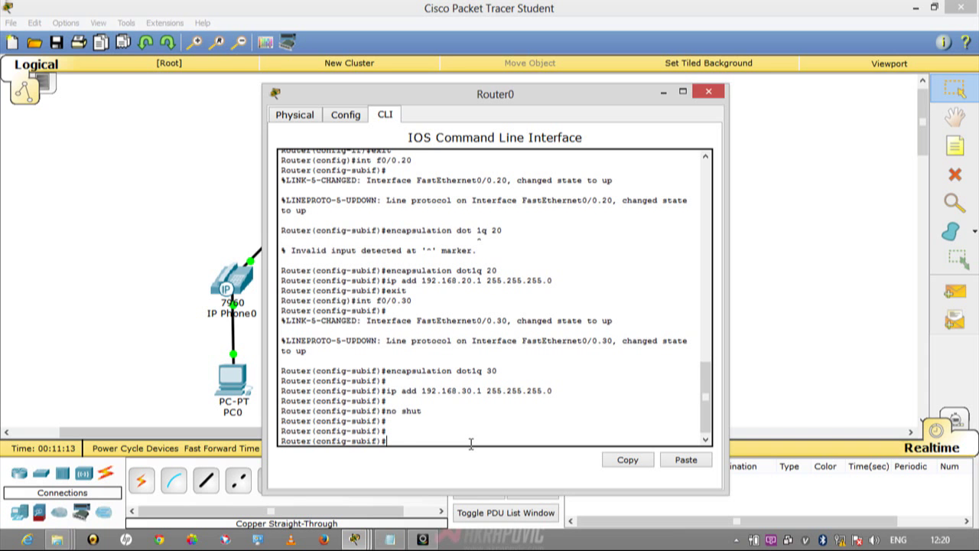
text(exit)
key(Return)
Create subinterface f0/0.98 on Router0 and set its encapsulation to dot1q 98 native.
text(i)
text(n)
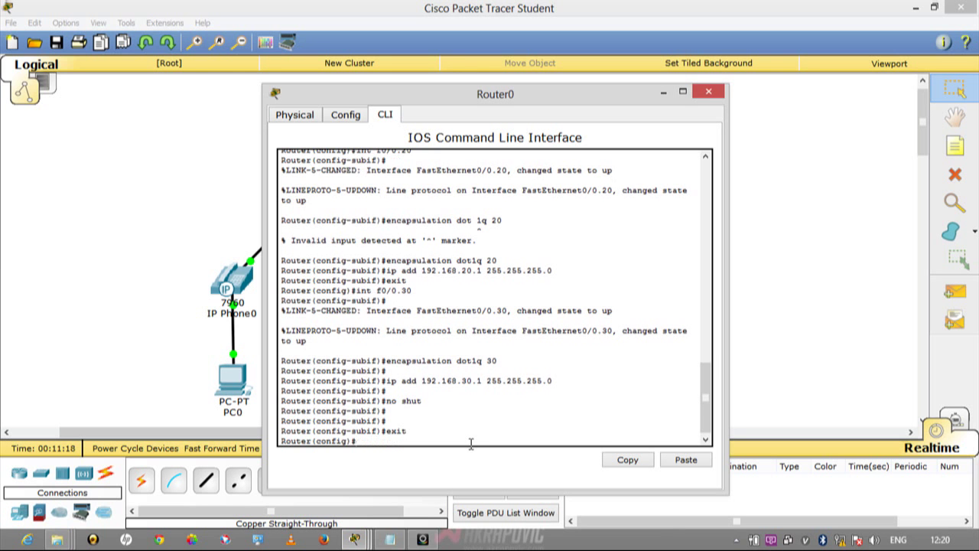
text(t f0/)
text(/)
text(98)
key(BackSpace)
text(.)
key(Return)
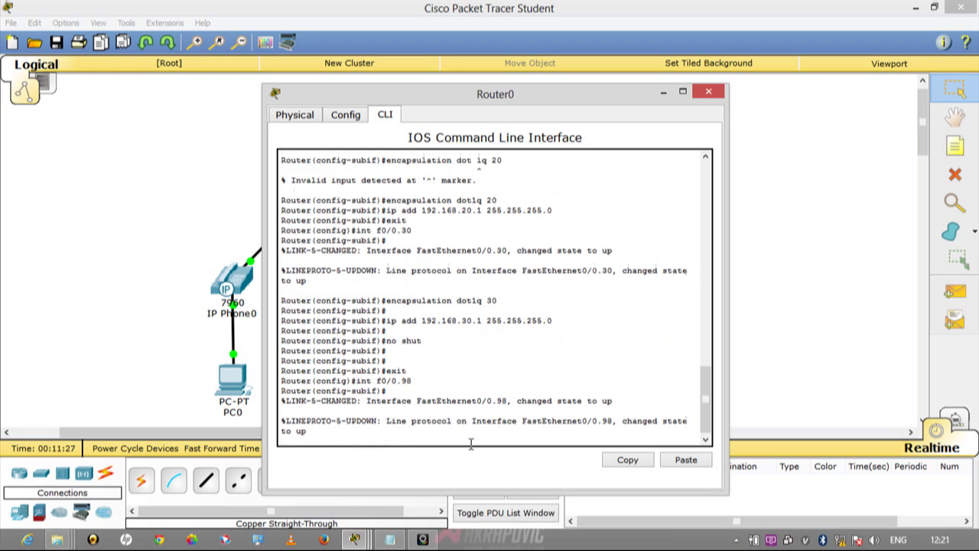
key(Return)
text(e)
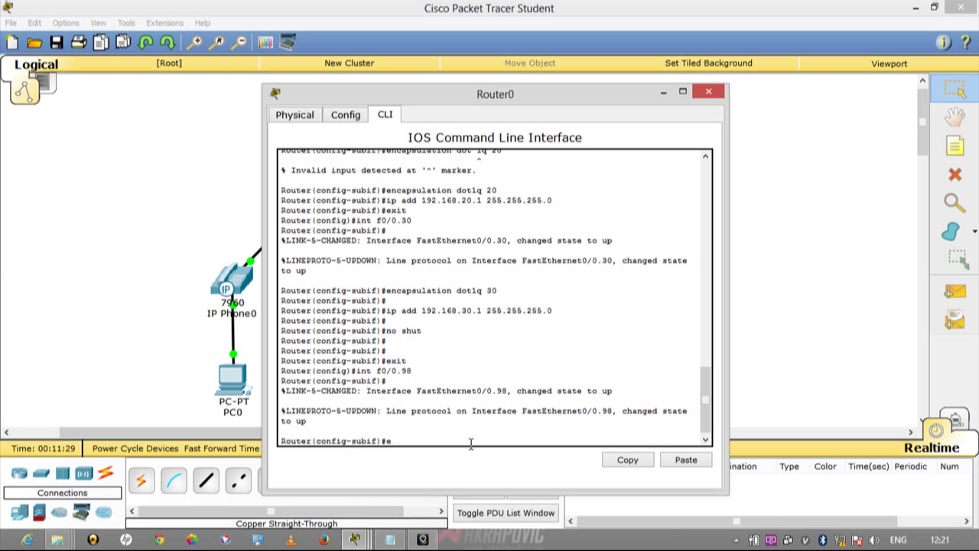
text(ncapsulation dot1q 98 native)
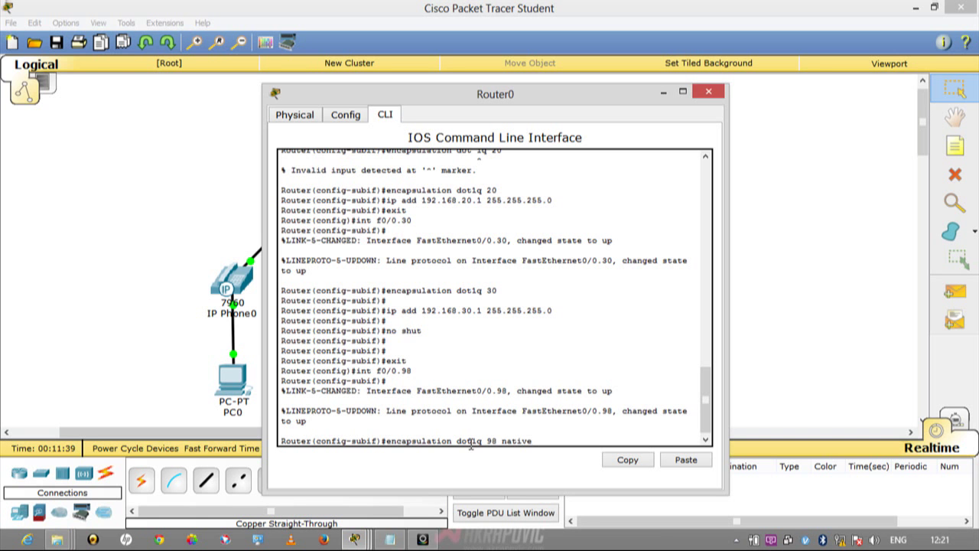
key(Return)
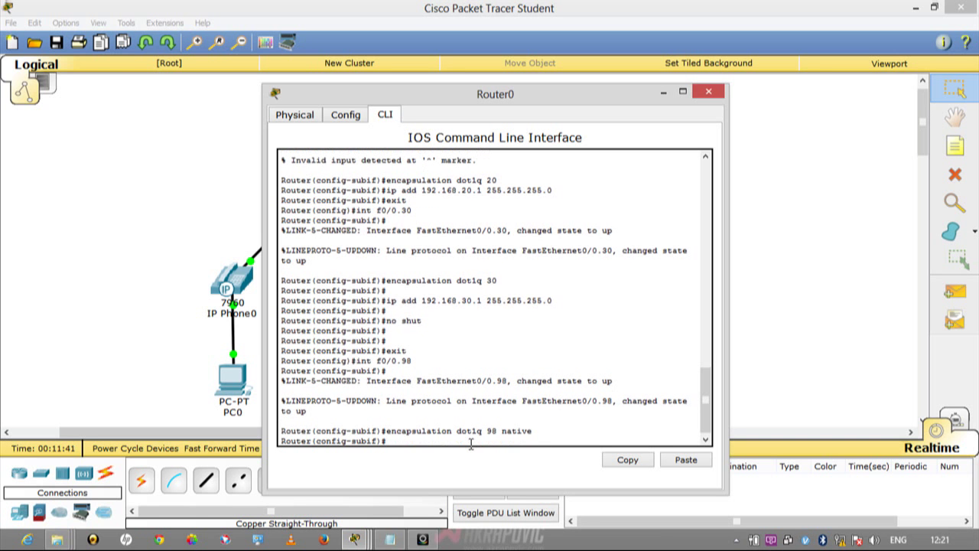
Assign IP address 192.168.98.1 with mask 255.255.255.0 to subinterface f0/0.98 and exit it.
key(Up)
key(Up)
key(Up)
key(Up)
key(Up)
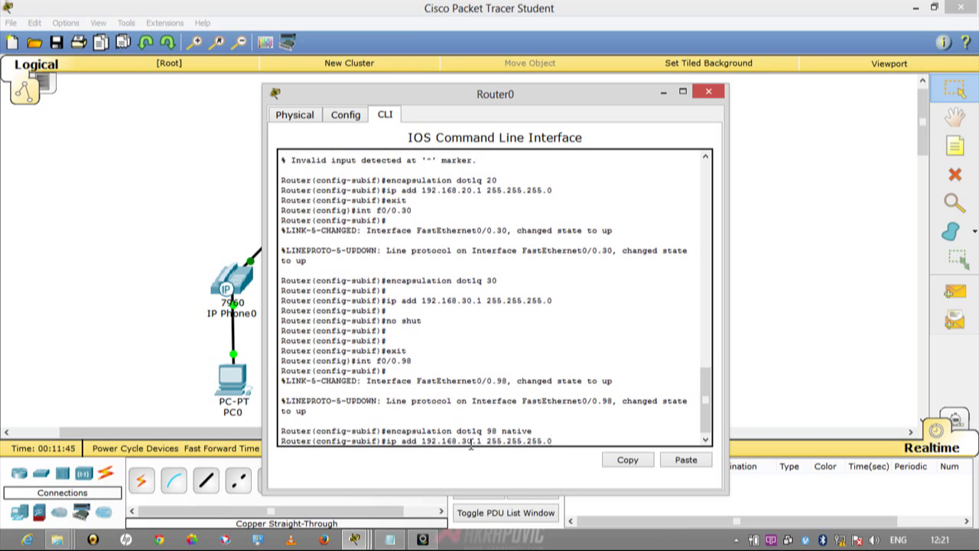
key(Left)
key(Left)
key(Left)
key(BackSpace)
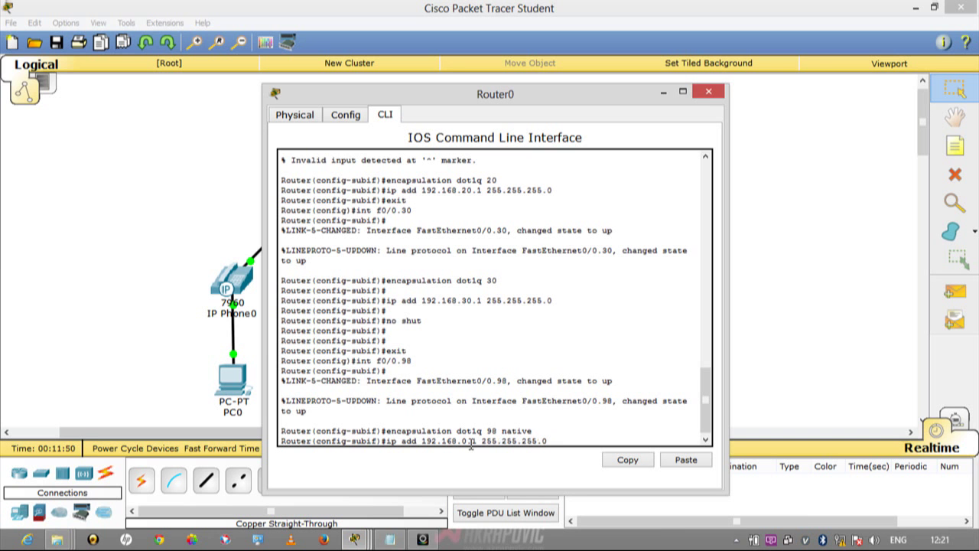
key(BackSpace)
text(98)
key(Return)
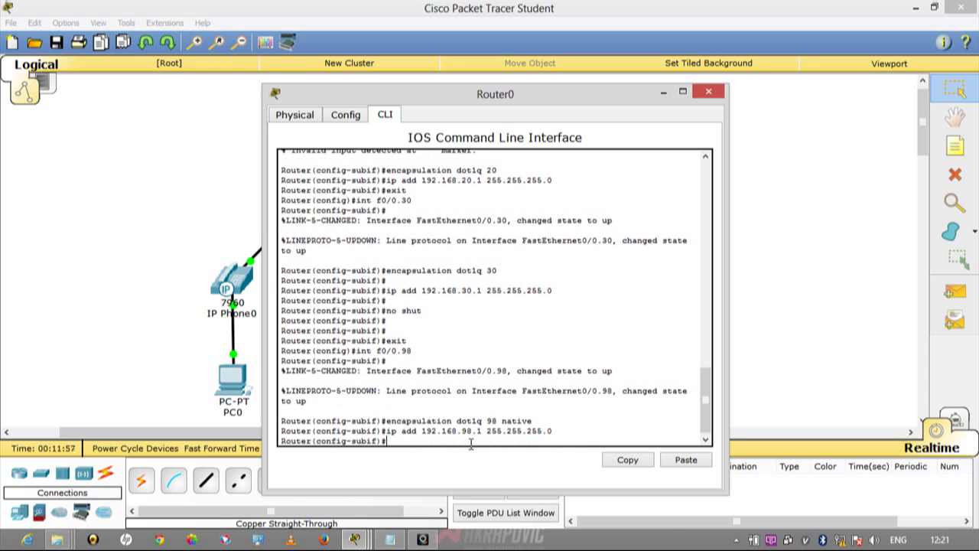
text(exit)
key(Return)
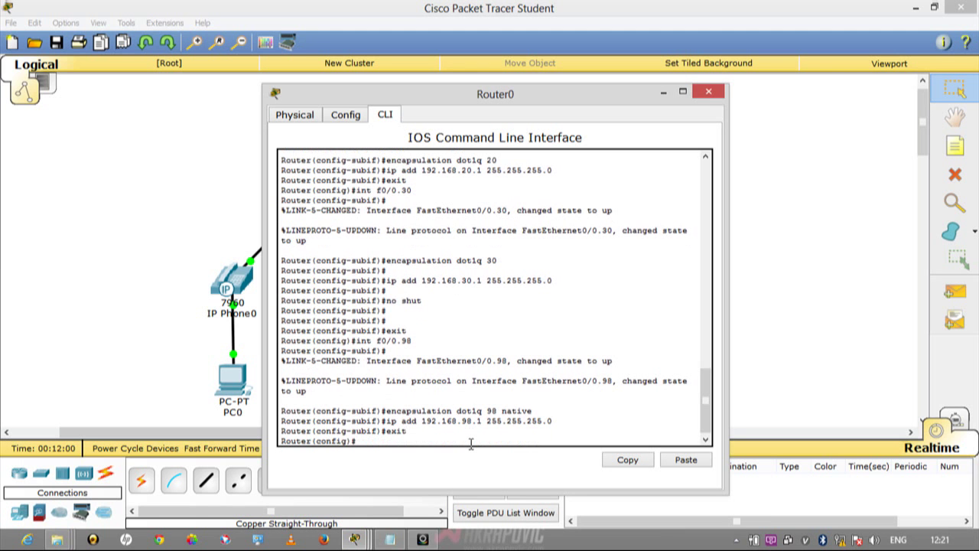
Exclude addresses 192.168.20.1 through 192.168.20.9 from DHCP on Router0 with ip dhcp excluded-address.
text(ip dhcp excluded-address 192.)
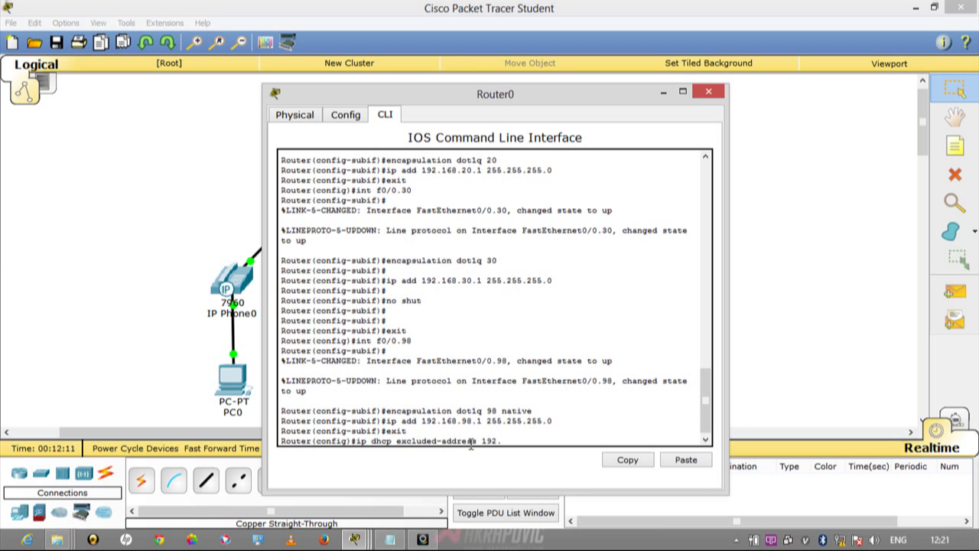
text(168.20.1 192.168.20.)
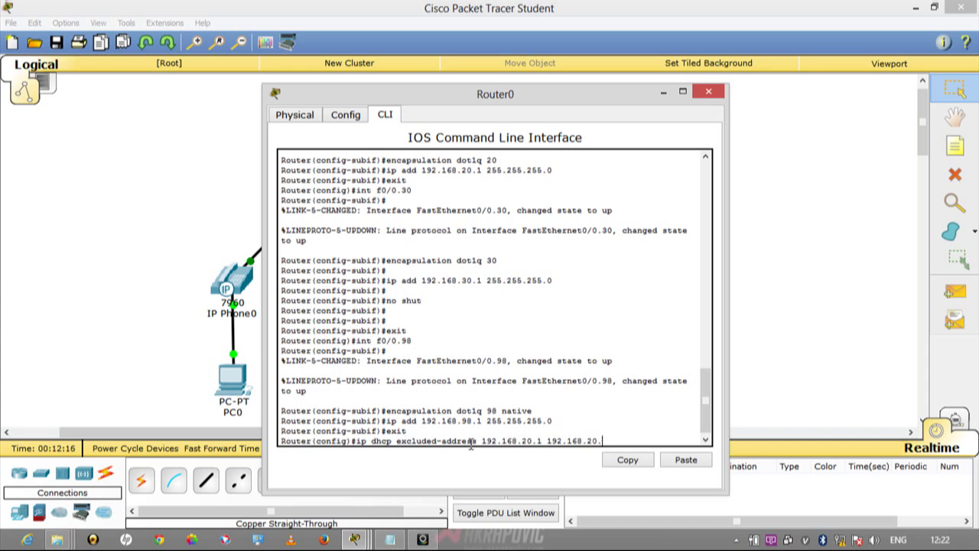
text(9)
key(Return)
Exclude addresses 192.168.30.1 through 192.168.30.9 from DHCP on Router0 with ip dhcp excluded-address.
key(Up)
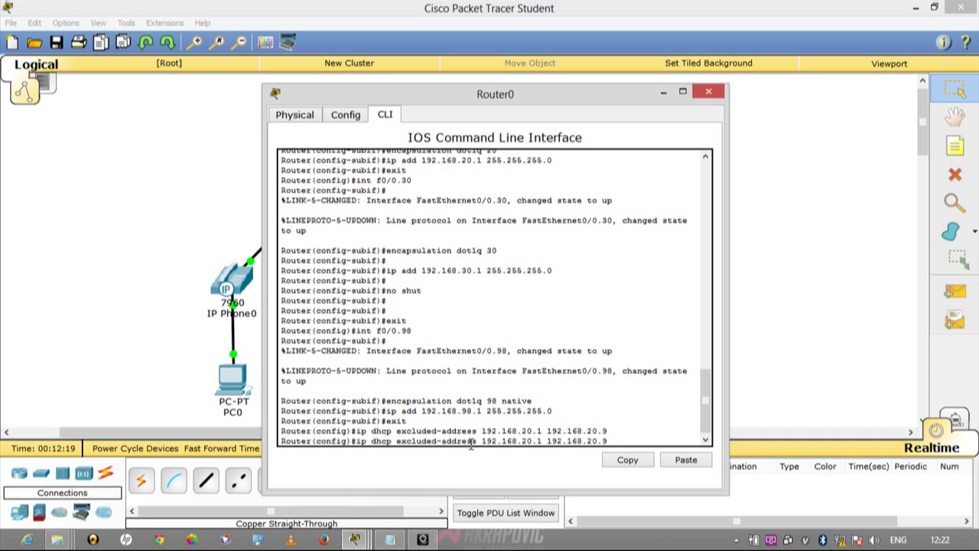
key(Left)
key(Left)
key(Left)
key(Left)
key(Left)
key(Left)
key(Left)
key(Left)
key(Left)
key(Left)
key(Left)
key(Left)
key(BackSpace)
text(3)
key(Right)
key(Right)
key(Right)
key(Right)
key(Right)
key(Right)
key(Right)
key(Right)
key(Right)
key(Right)
key(Right)
key(Right)
key(Right)
key(BackSpace)
text(3)
key(Return)
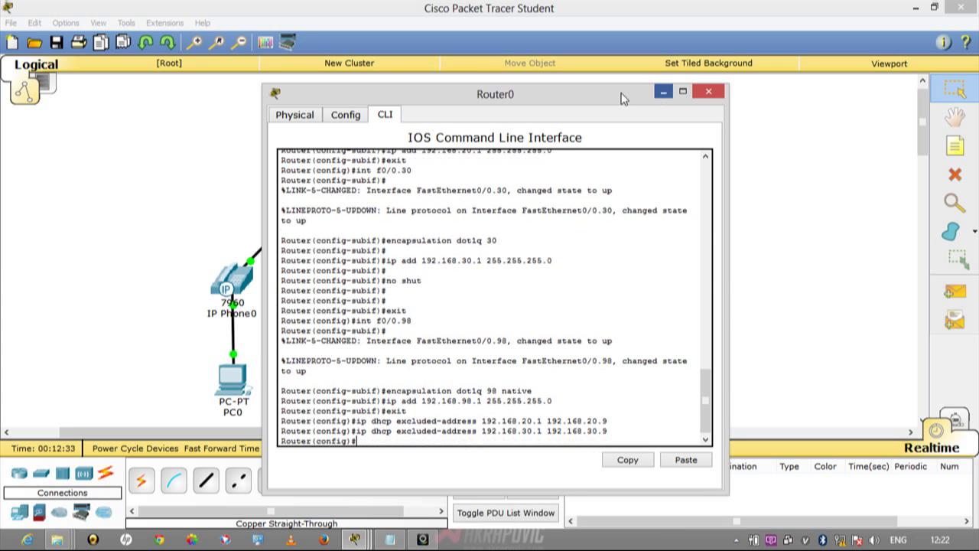
Review the VLAN names and numbers in Switch0's command history, and return to Router0's command line.
click(663, 92)
click(331, 185)
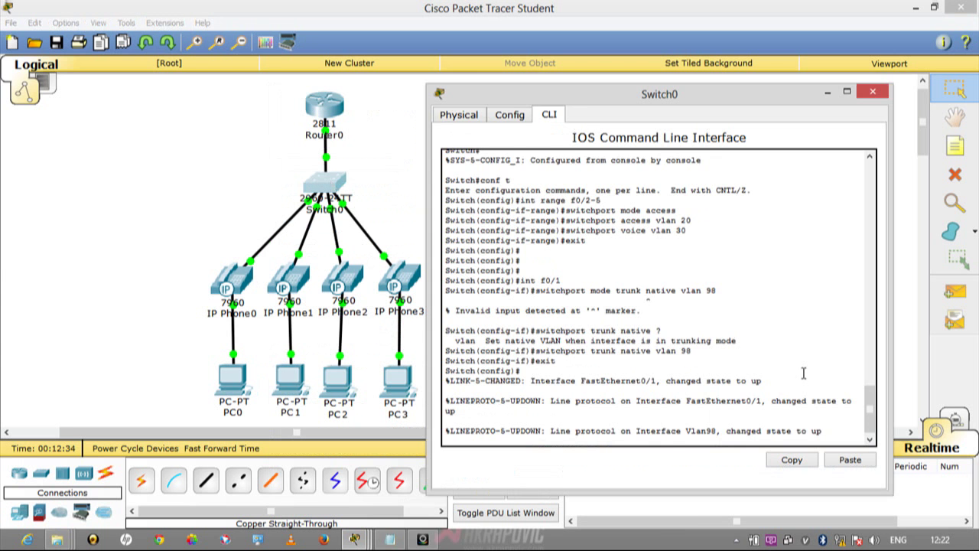
drag(869, 405, 869, 346)
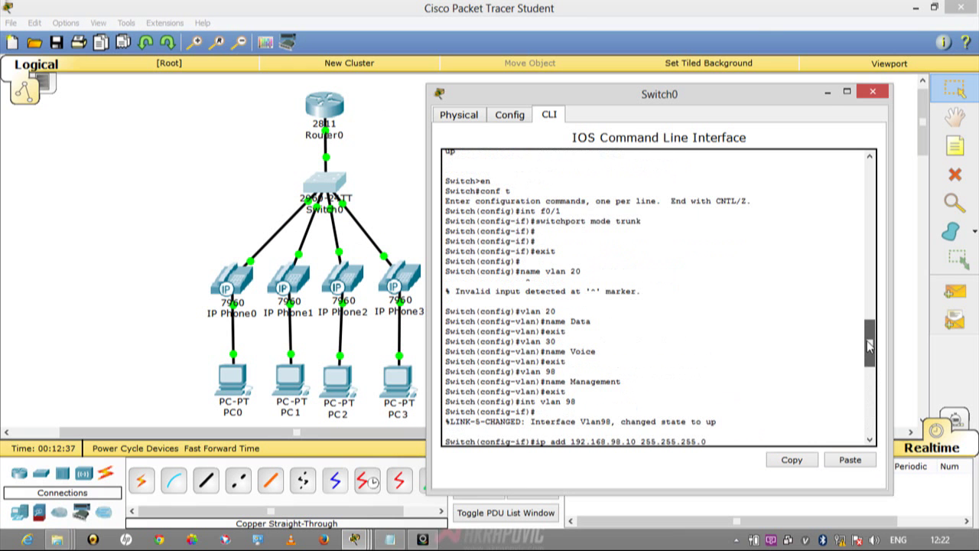
click(827, 92)
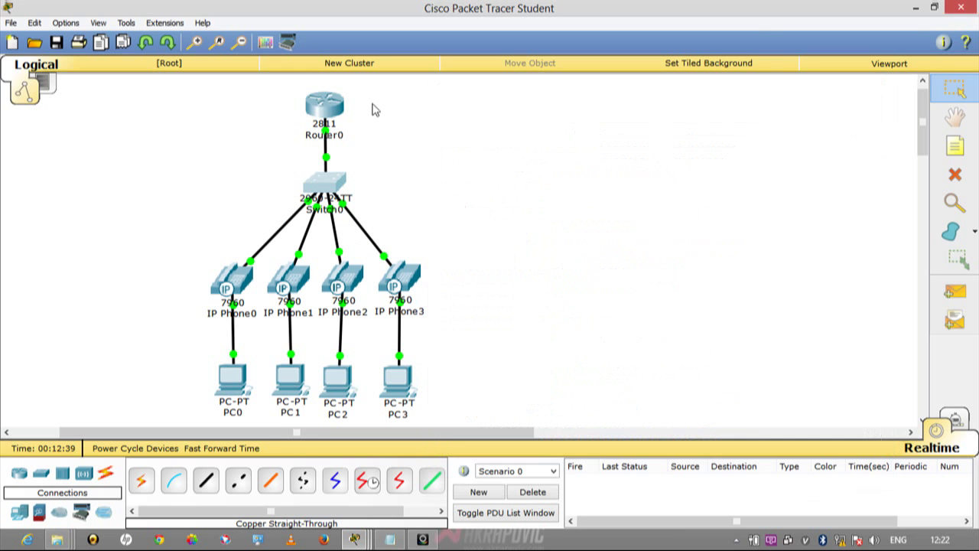
click(324, 105)
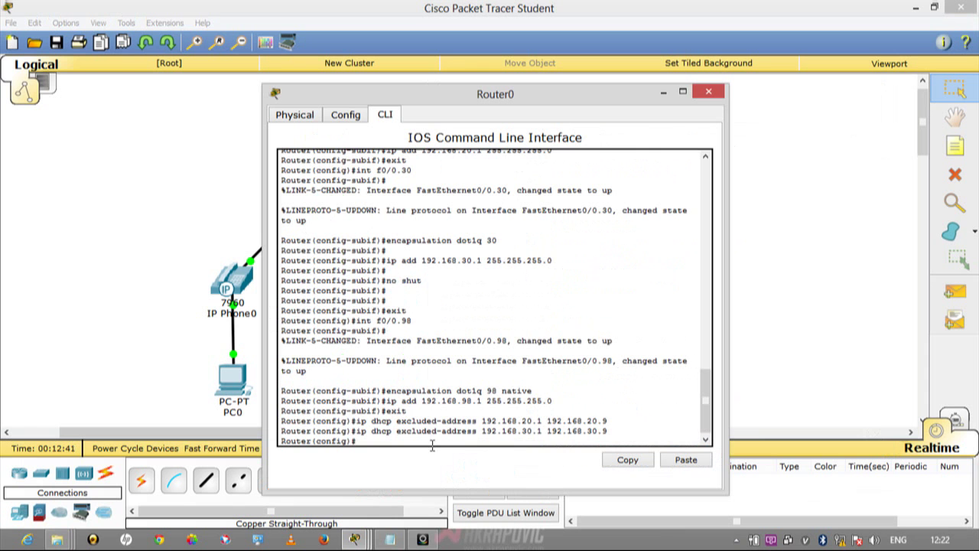
Create DHCP pool Data_Pool on Router0 with network 192.168.20.0 and mask 255.255.255.0.
text(ip dhcp pool data_Pol)
key(BackSpace)
text(ol)
key(Return)
text(netw)
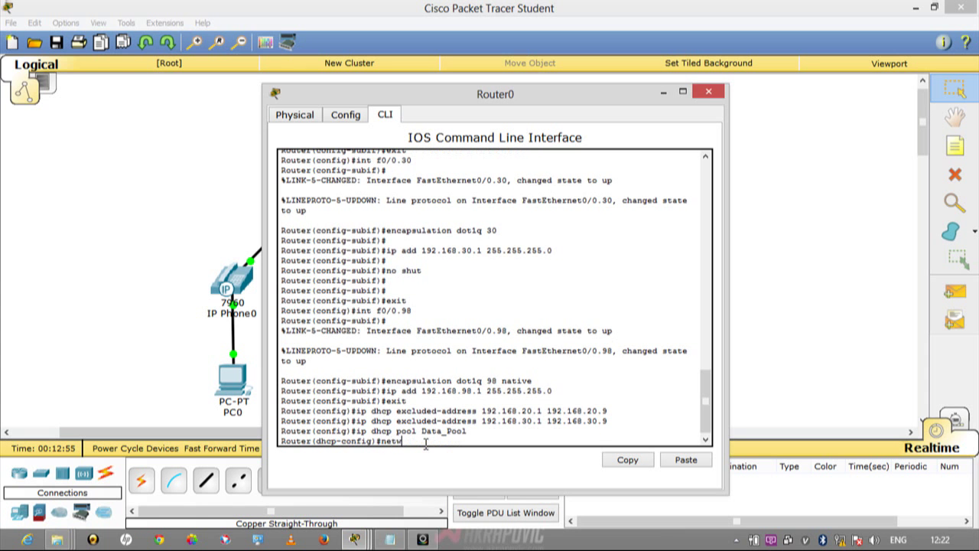
text(ork 192.168.20.0 255.255)
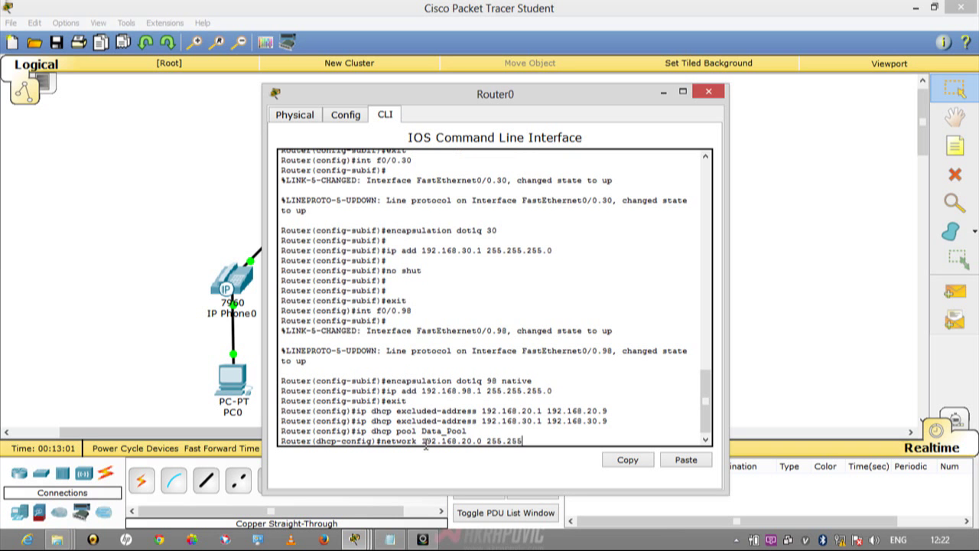
text(.255.0)
key(Return)
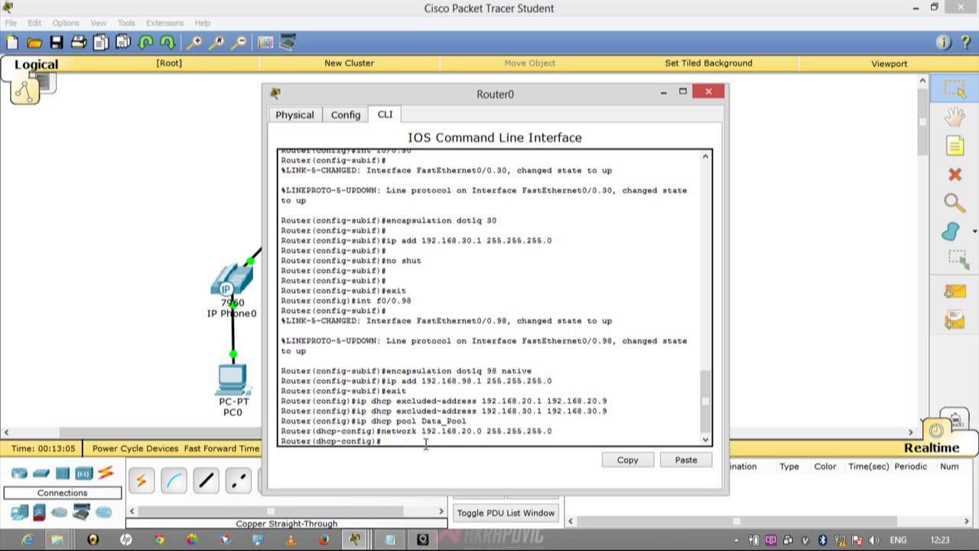
Set the default router of Data_Pool to 192.168.20.1 and exit the pool configuration.
text(default -router 192.168.20.1)
key(Return)
text(exit)
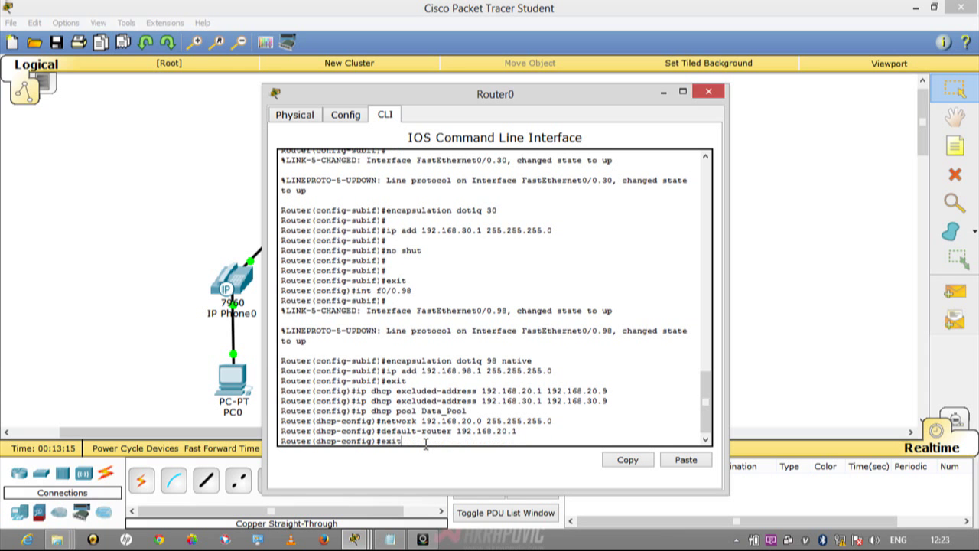
key(Return)
Create DHCP pool Voice_Pool on Router0 with network 192.168.30.0 and mask 255.255.255.0.
text(ip )
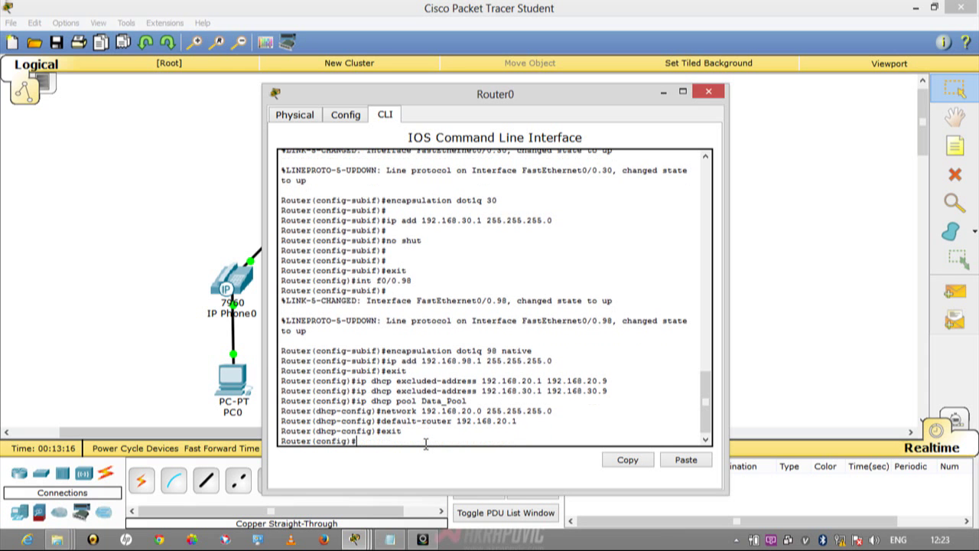
text(dhcp pool Voice_Pool)
key(Return)
text(netw)
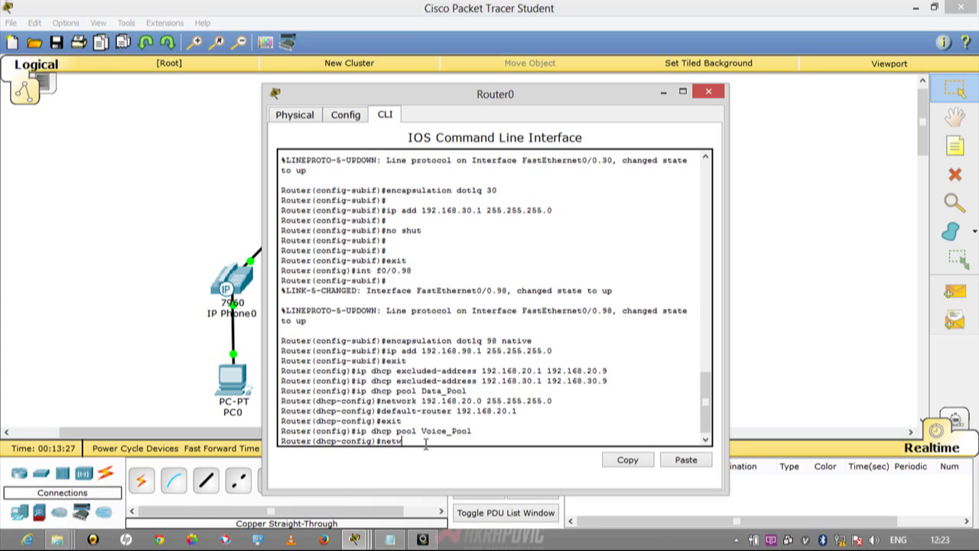
text(ork 192.168.30.0 255.255.255.0)
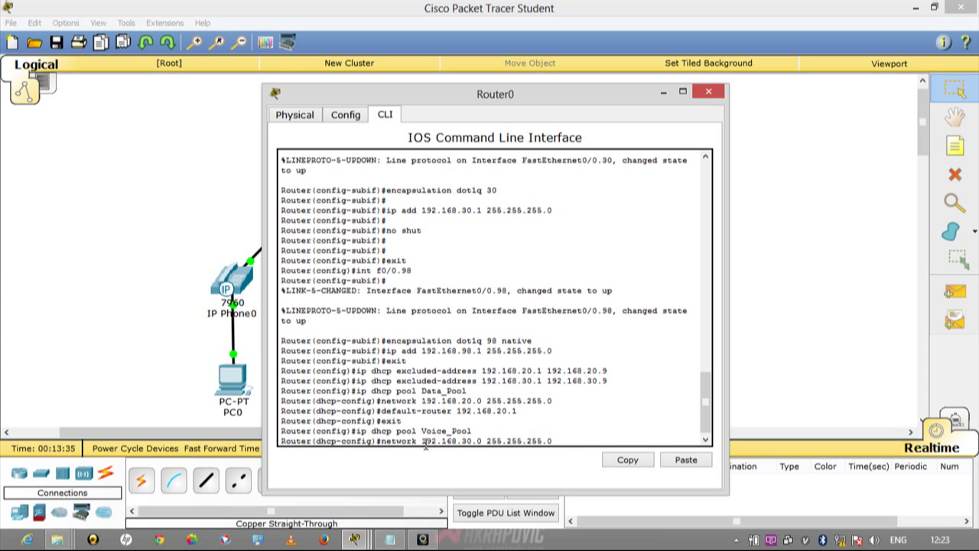
key(Return)
Try to set the default router of Voice_Pool to 192.168.30.1 with mask 255.255.255.0.
text(de)
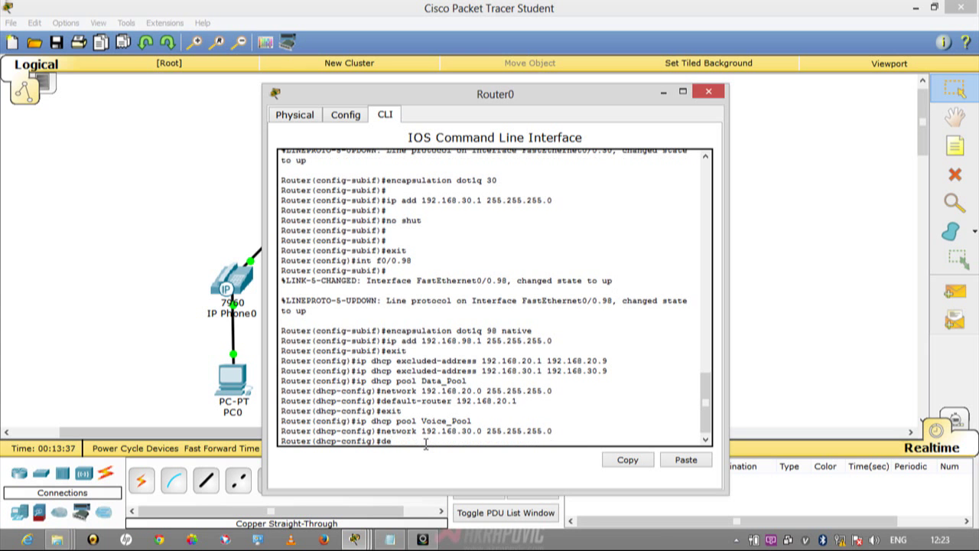
text(fault-router 192.168.30.1 255.255.255.0)
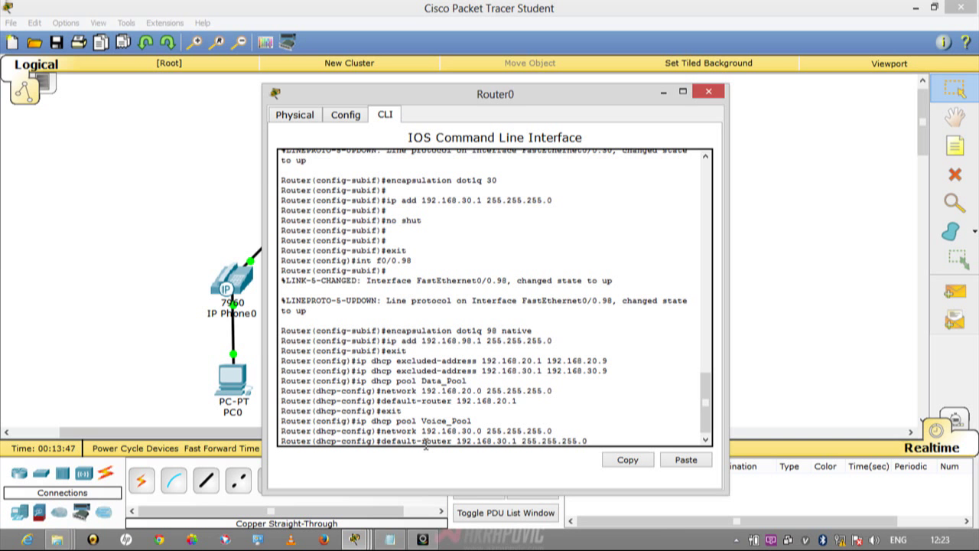
key(Return)
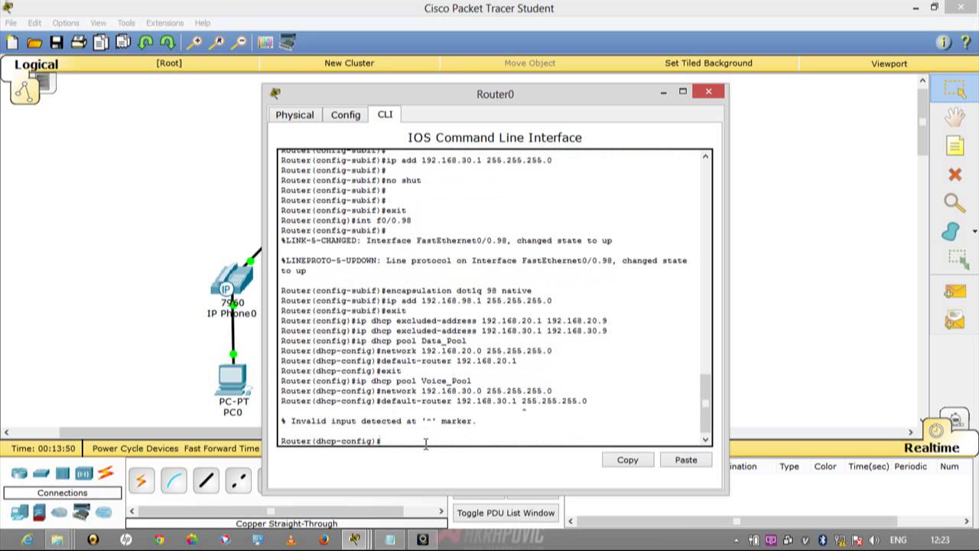
Reissue the default-router command for Voice_Pool as 192.168.30.1 without a subnet mask.
key(Up)
key(BackSpace)
key(BackSpace)
key(BackSpace)
key(BackSpace)
key(BackSpace)
key(BackSpace)
key(BackSpace)
key(BackSpace)
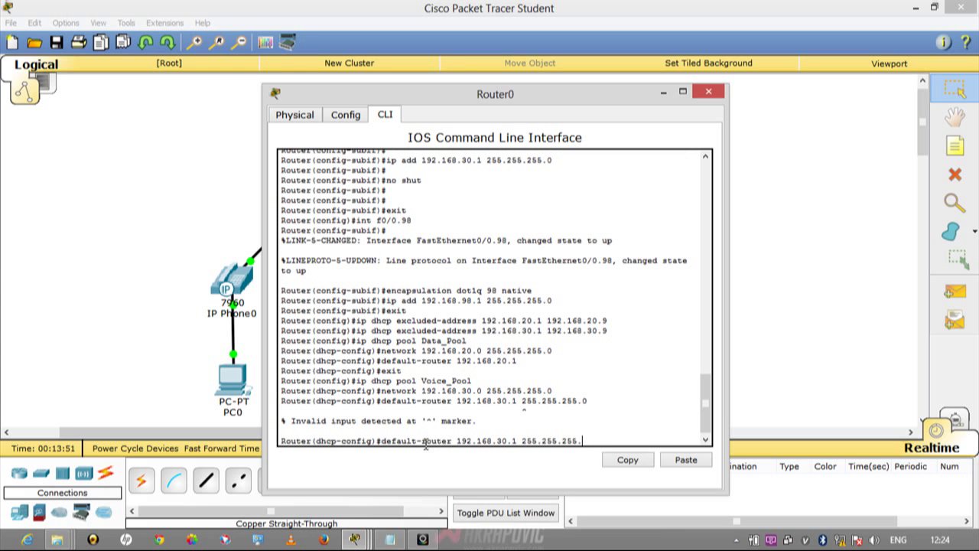
key(BackSpace)
key(BackSpace)
key(BackSpace)
key(BackSpace)
key(BackSpace)
key(BackSpace)
key(Return)
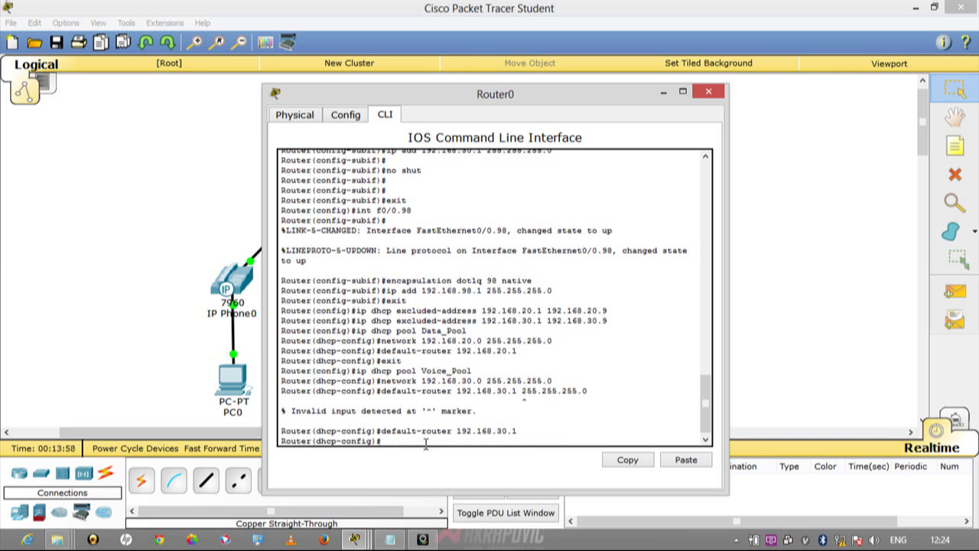
Add option 150 ip 192.168.30.1 to Voice_Pool, exit the pool configuration and put Router0's window away.
text(option 150 192.168.)
text(0.1 ?)
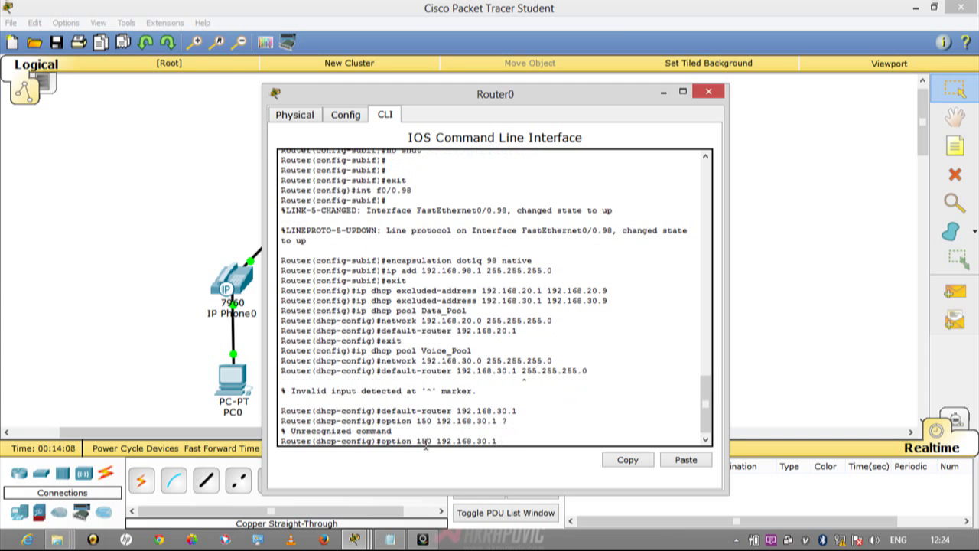
key(Left)
key(Left)
key(Left)
key(Left)
key(Left)
key(Left)
text(ip)
key(Return)
key(Return)
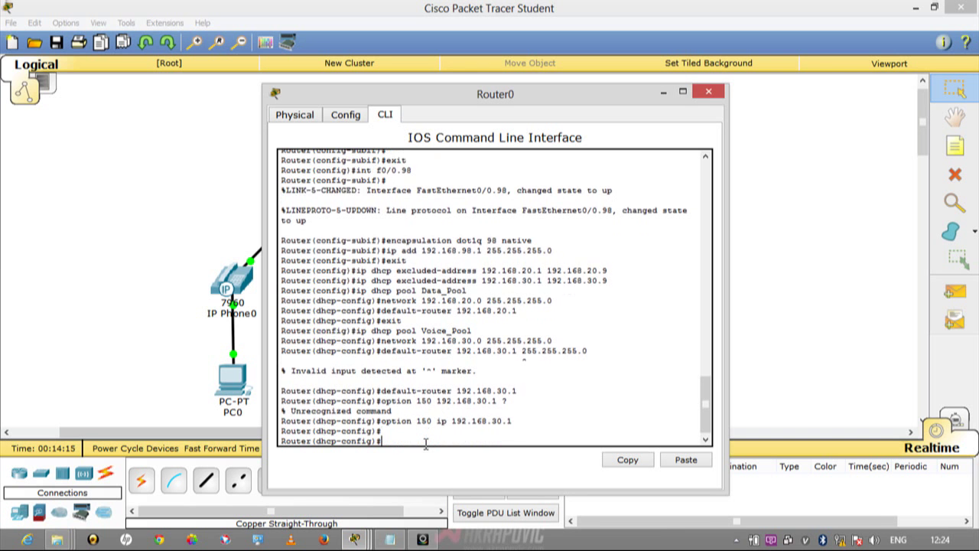
text(exit)
key(Return)
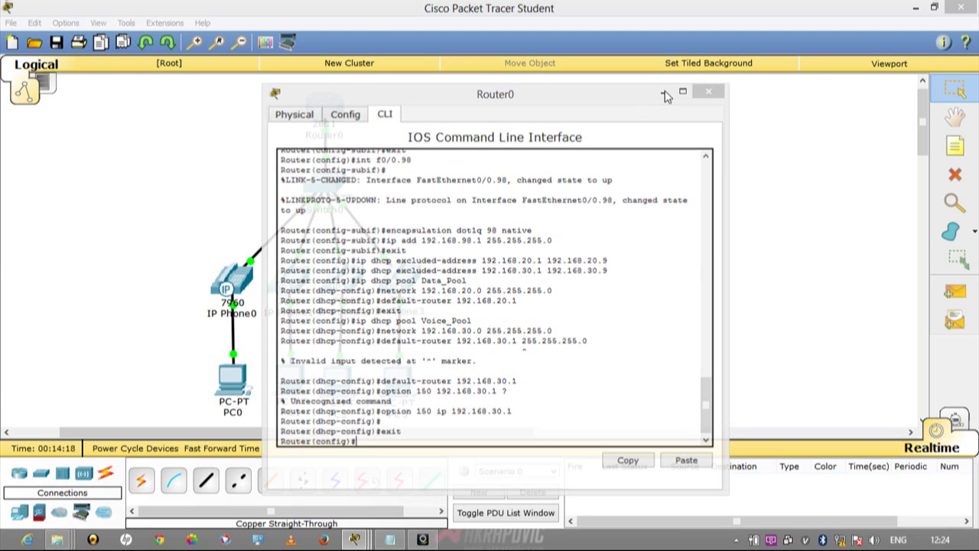
click(664, 92)
Switch PC0's IPv4 configuration to DHCP and close its window once it has obtained an address.
click(228, 380)
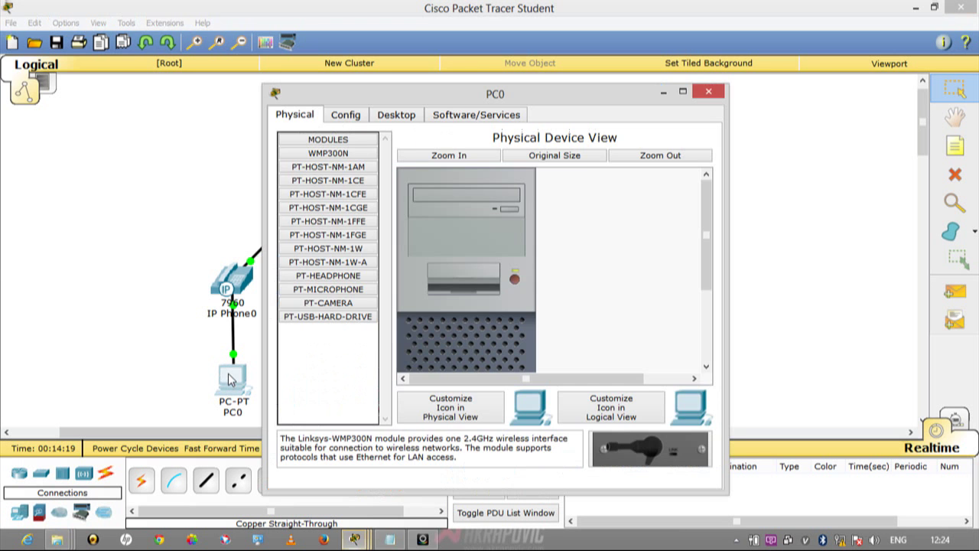
click(383, 115)
click(327, 156)
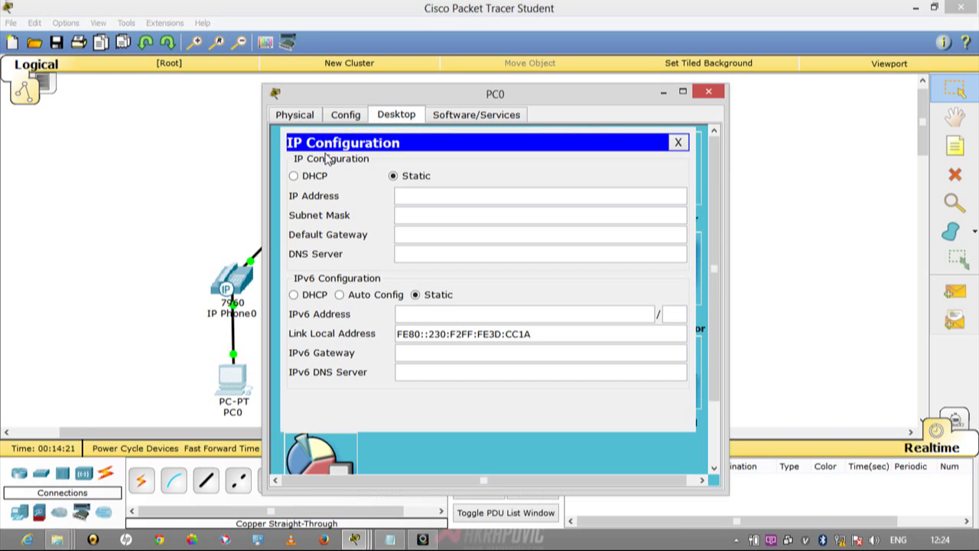
click(314, 176)
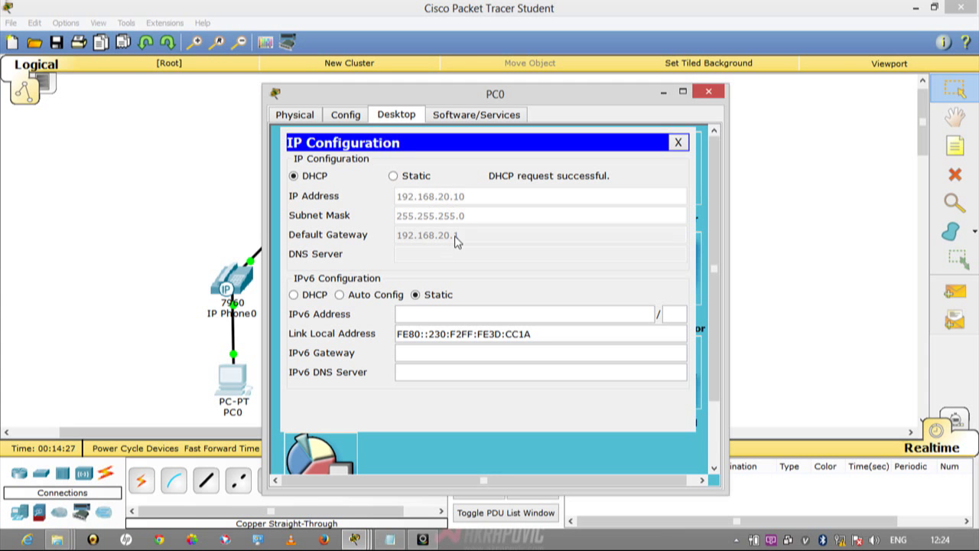
click(708, 92)
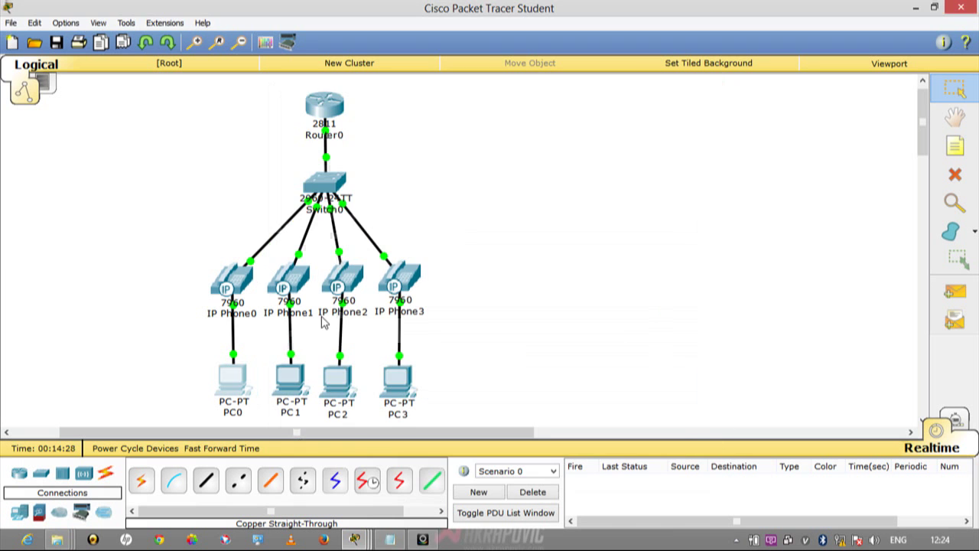
Switch PC1's IPv4 configuration to DHCP and close its window.
click(291, 377)
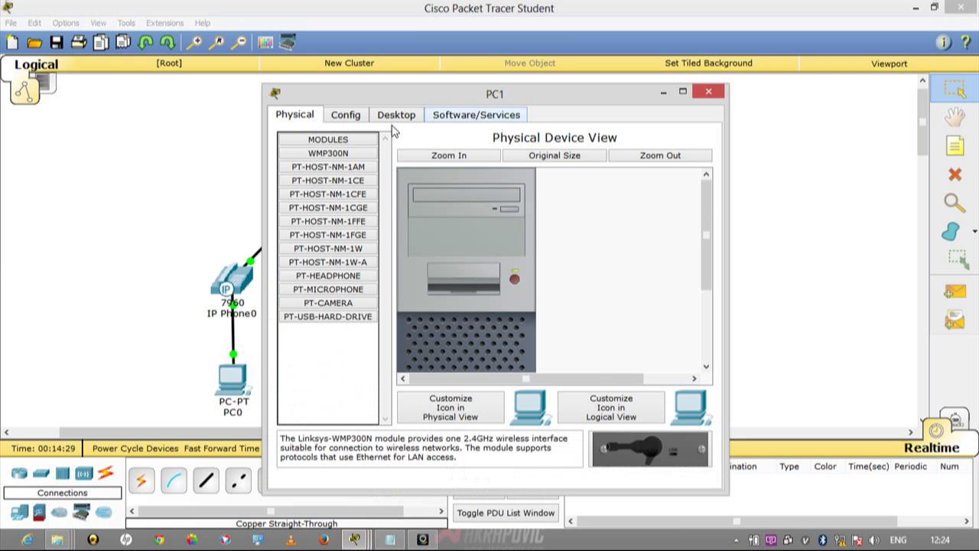
click(395, 118)
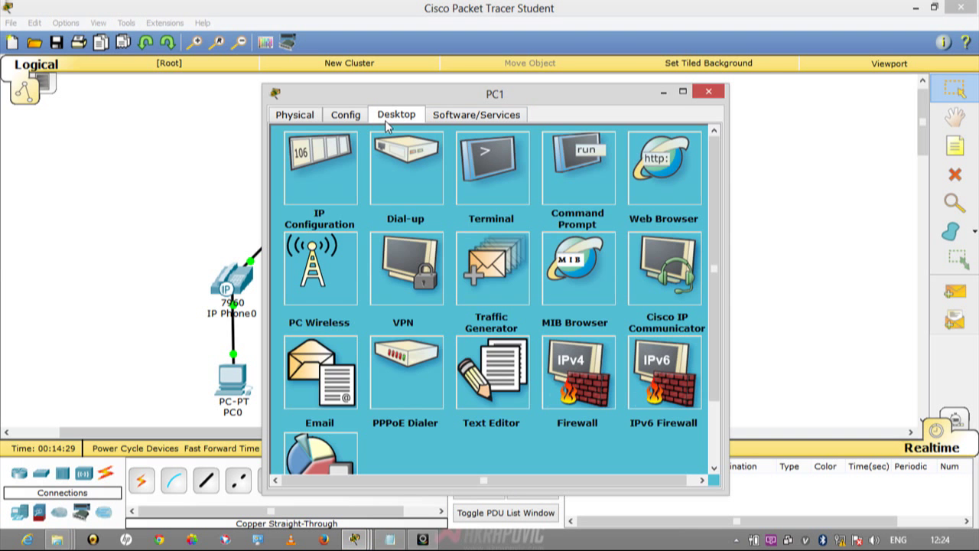
click(315, 170)
click(474, 202)
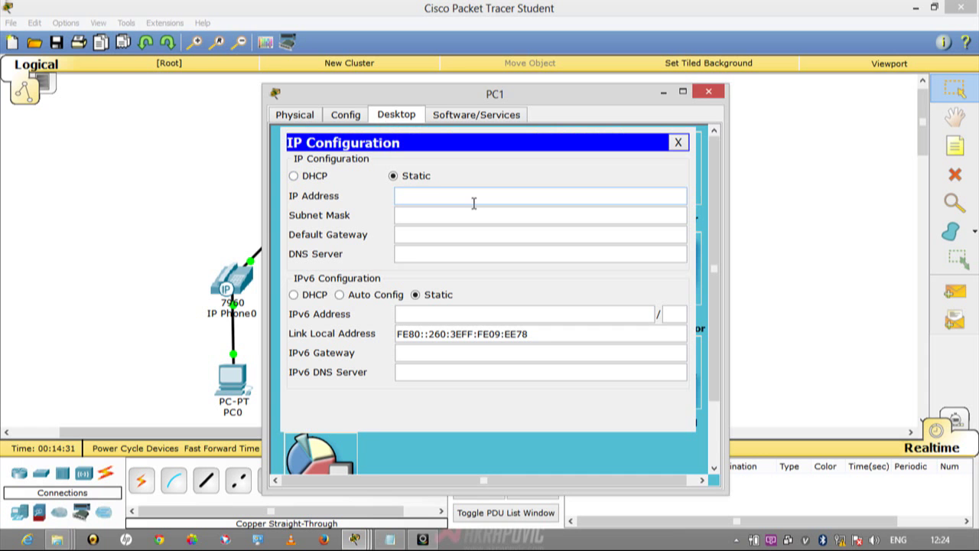
click(326, 177)
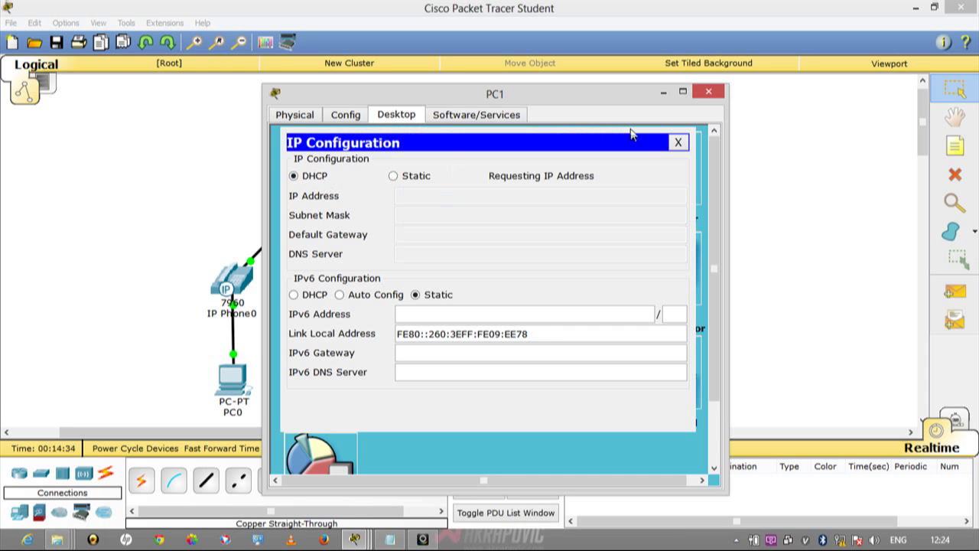
click(708, 92)
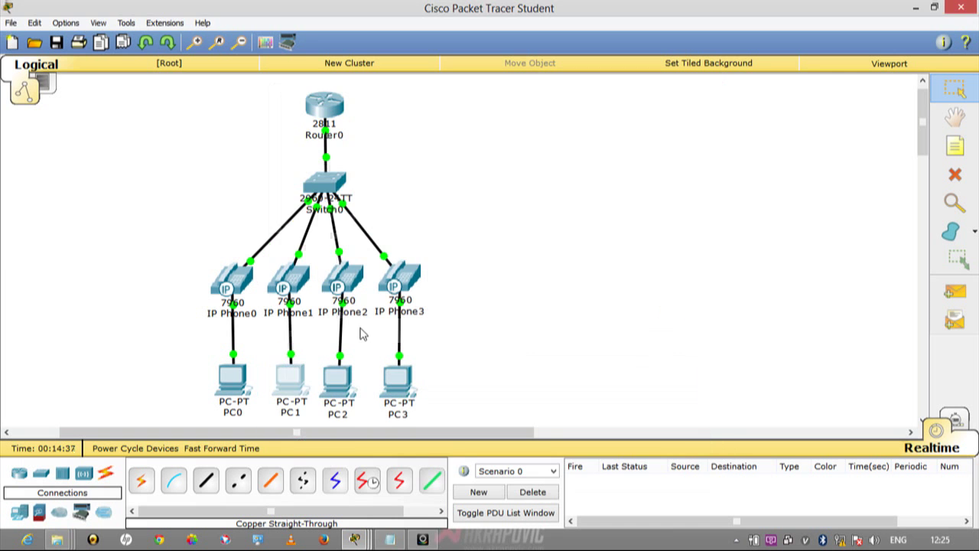
Switch PC2's IPv4 configuration to DHCP and close its window.
click(337, 382)
click(396, 114)
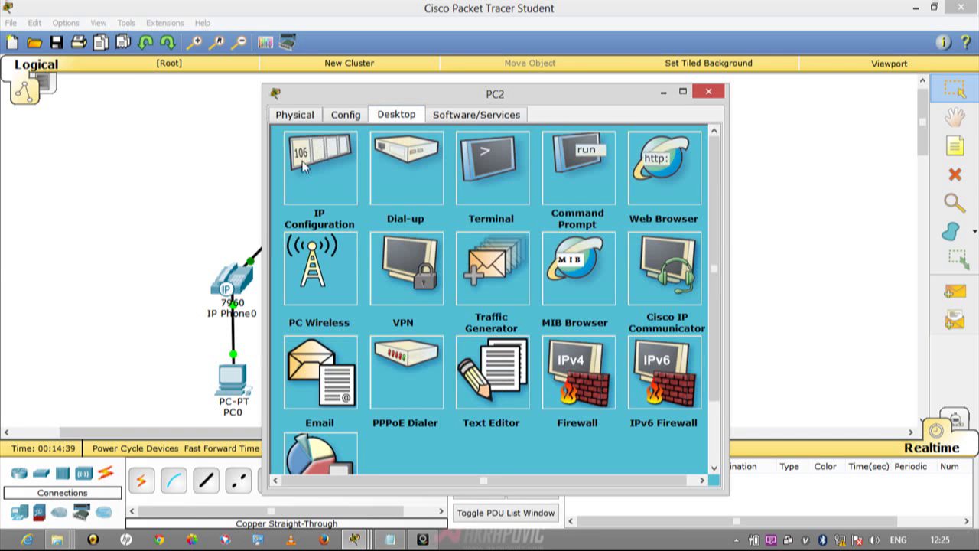
click(304, 168)
click(320, 176)
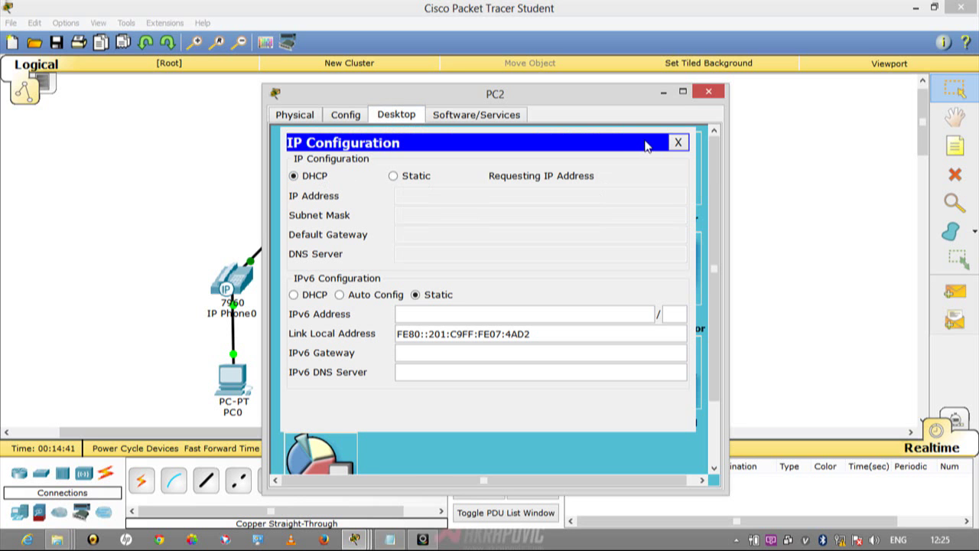
click(705, 91)
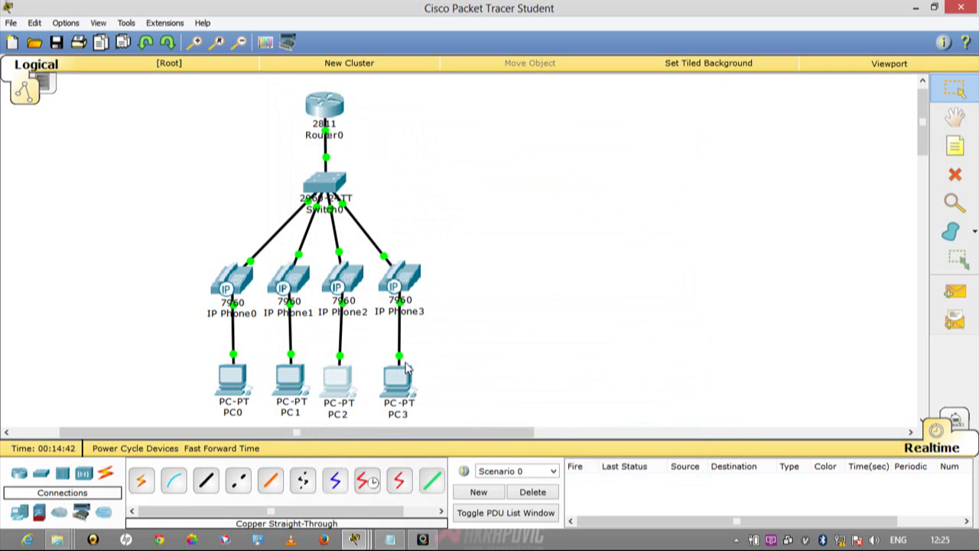
Switch PC3's IPv4 configuration to DHCP and close its window once it has obtained an address.
click(397, 380)
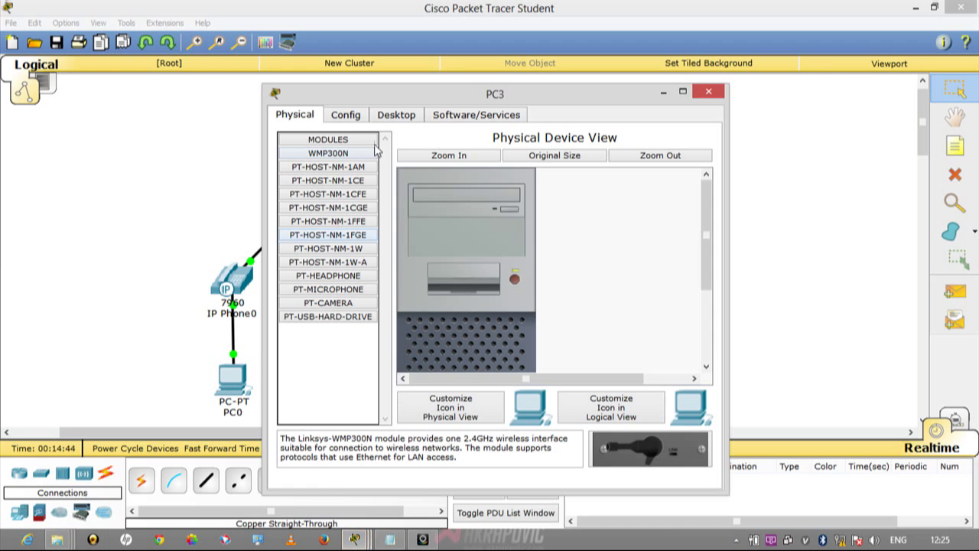
click(397, 115)
click(312, 195)
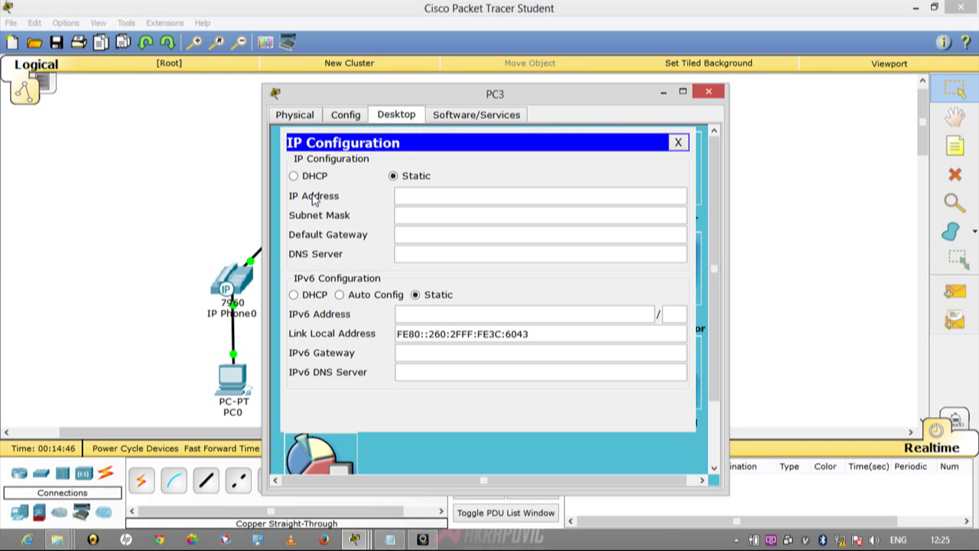
click(313, 178)
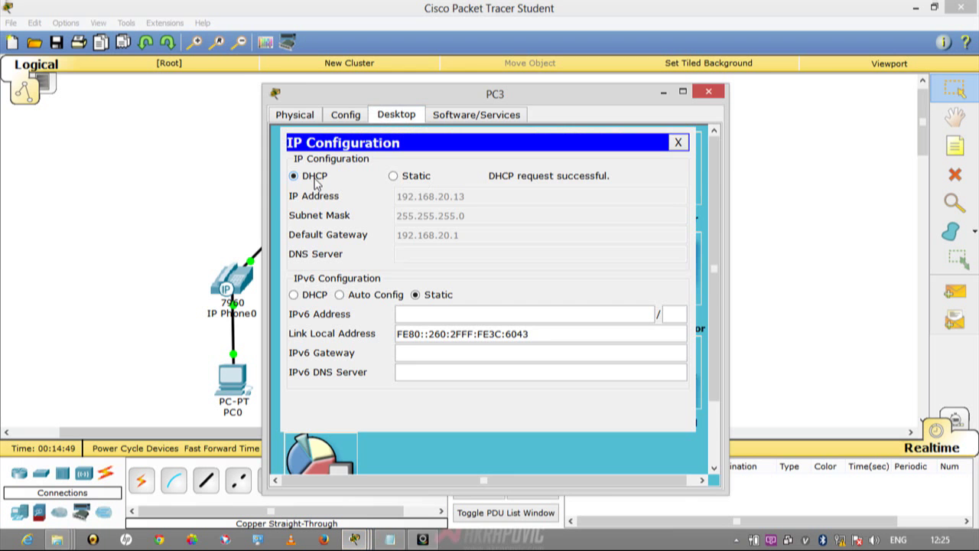
click(708, 91)
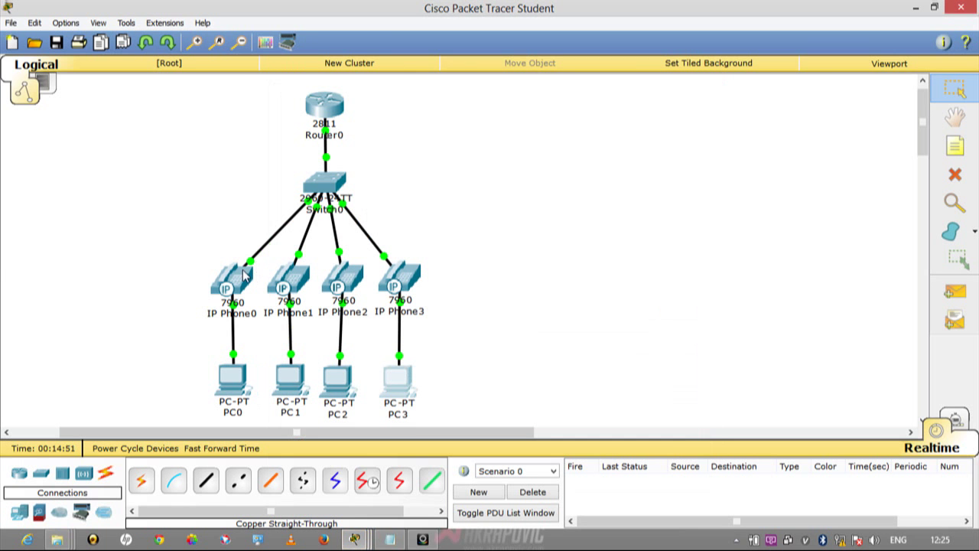
Examine the phone displays of IP Phone1 and IP Phone0 for their registration status, closing each window after viewing.
mouse_move(243, 277)
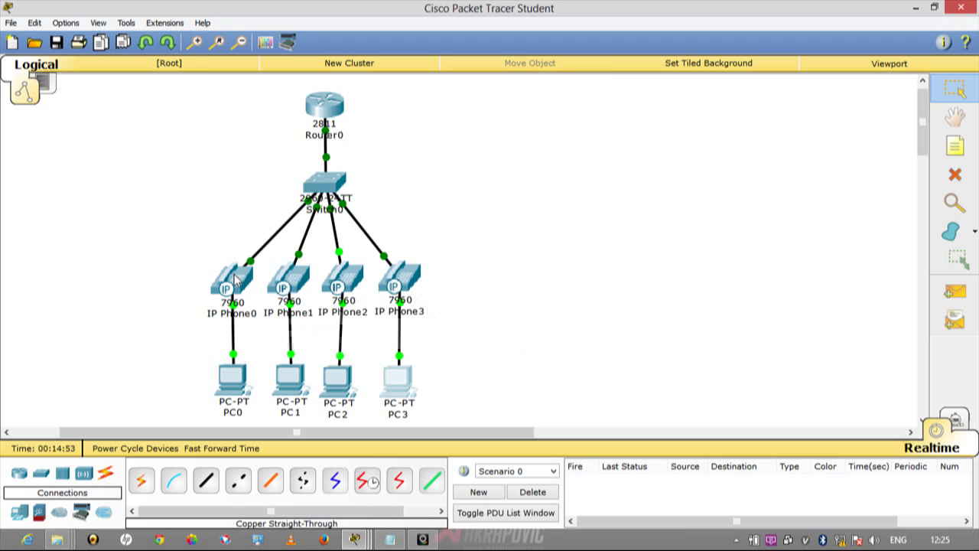
click(280, 288)
click(388, 116)
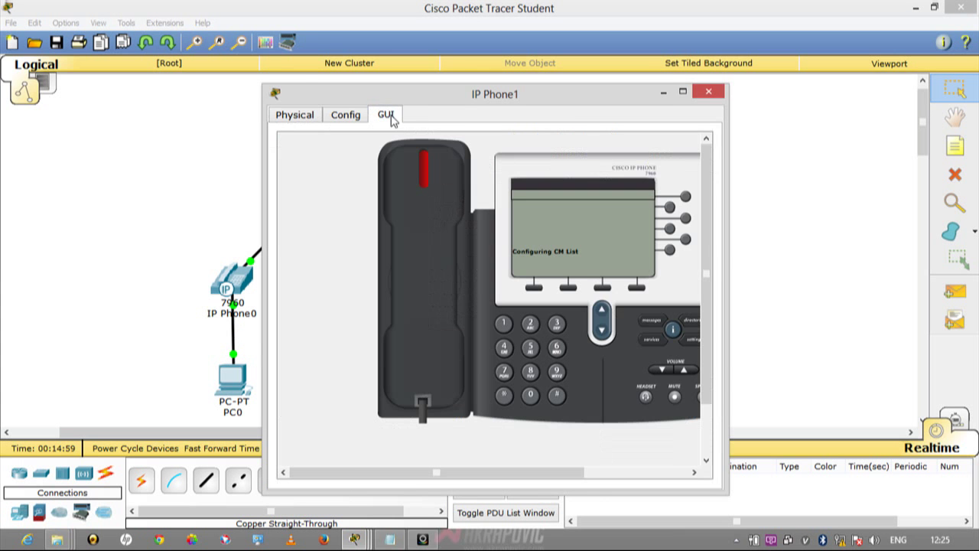
click(709, 92)
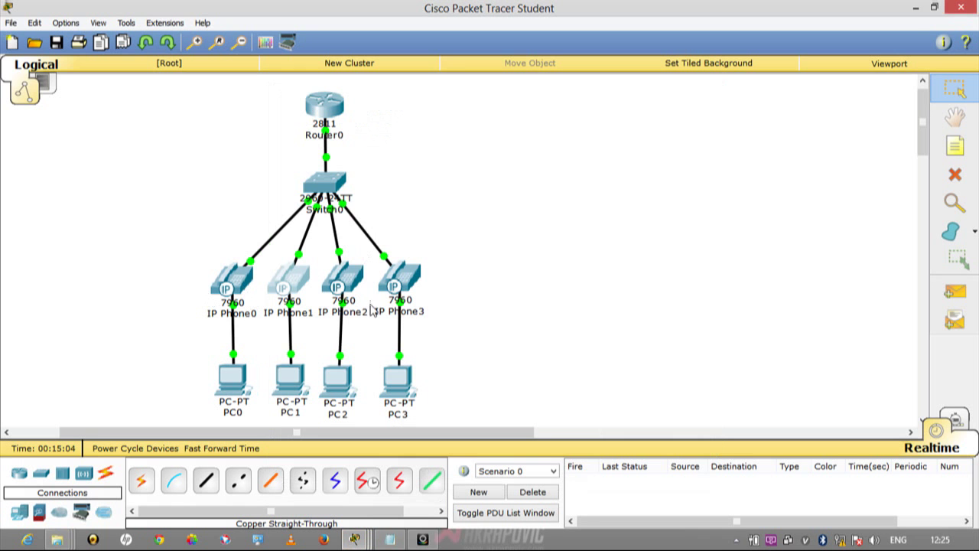
click(234, 286)
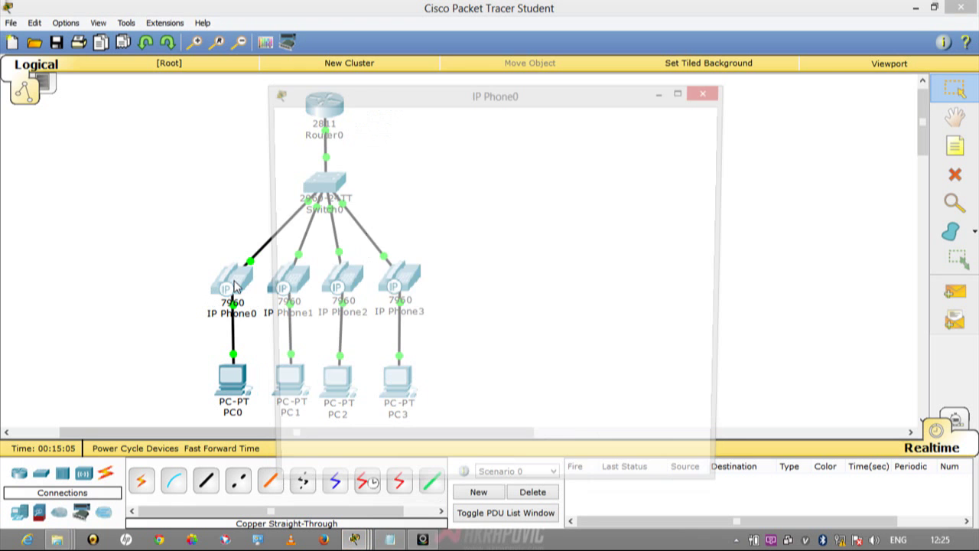
click(387, 115)
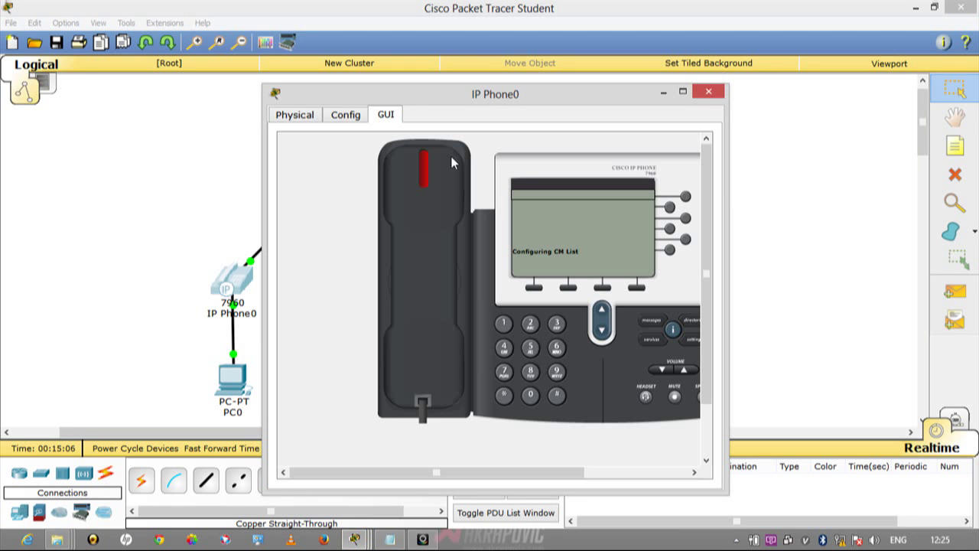
click(704, 93)
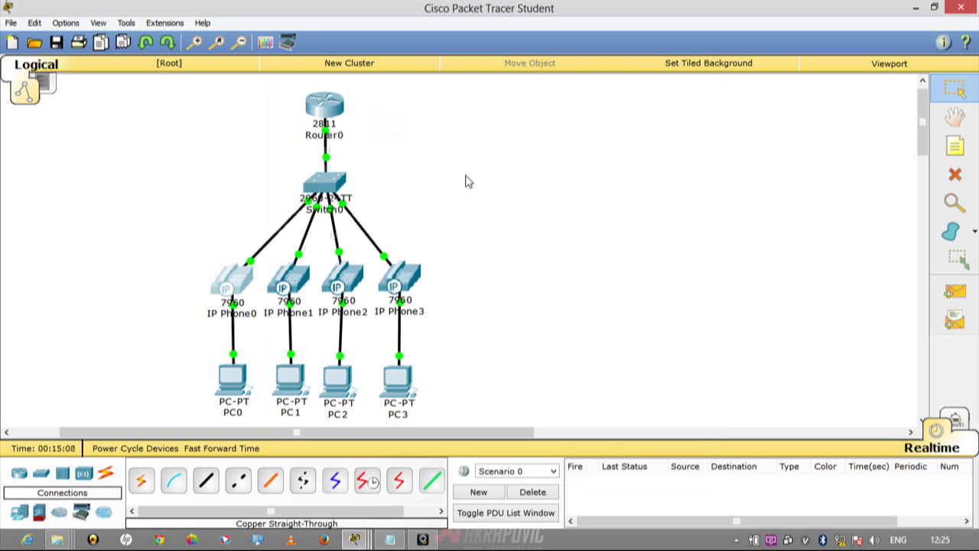
click(287, 294)
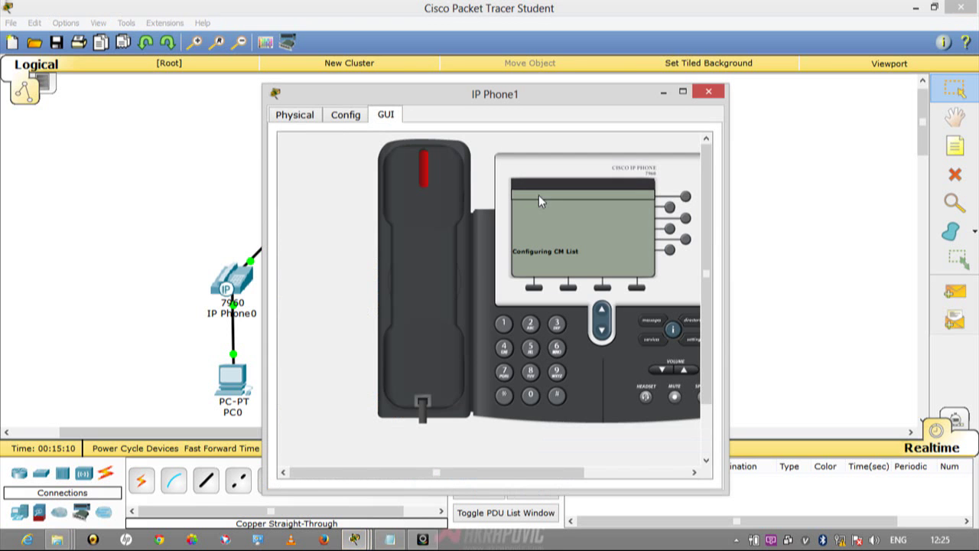
click(708, 92)
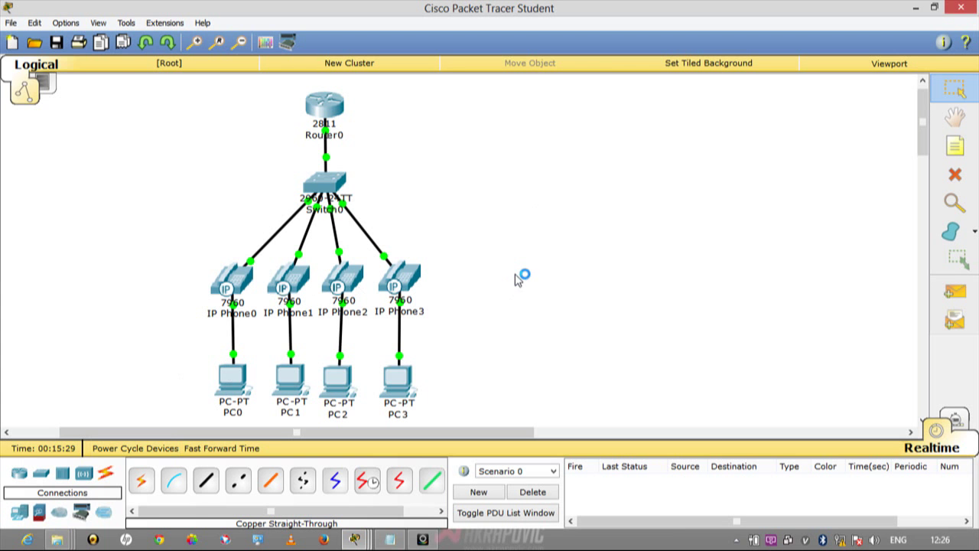
click(322, 106)
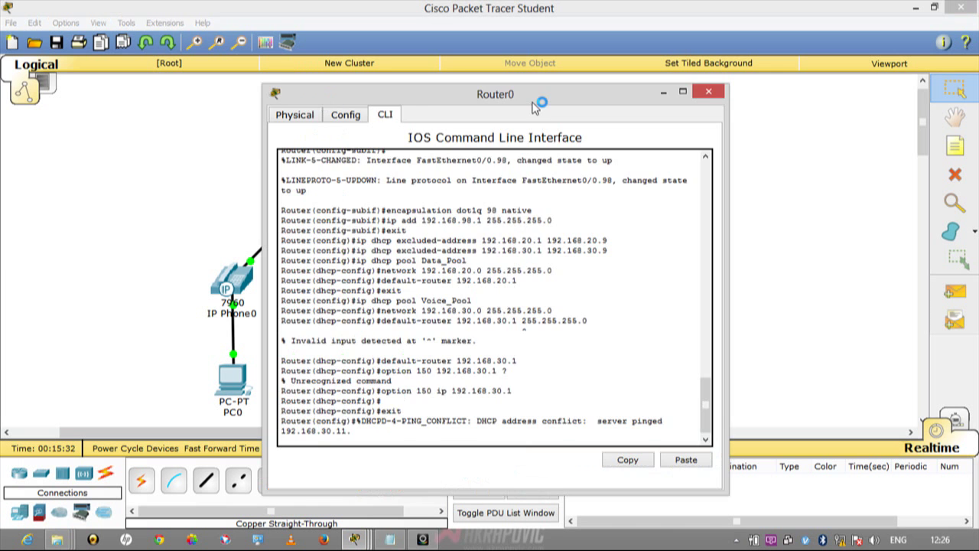
drag(532, 104, 638, 116)
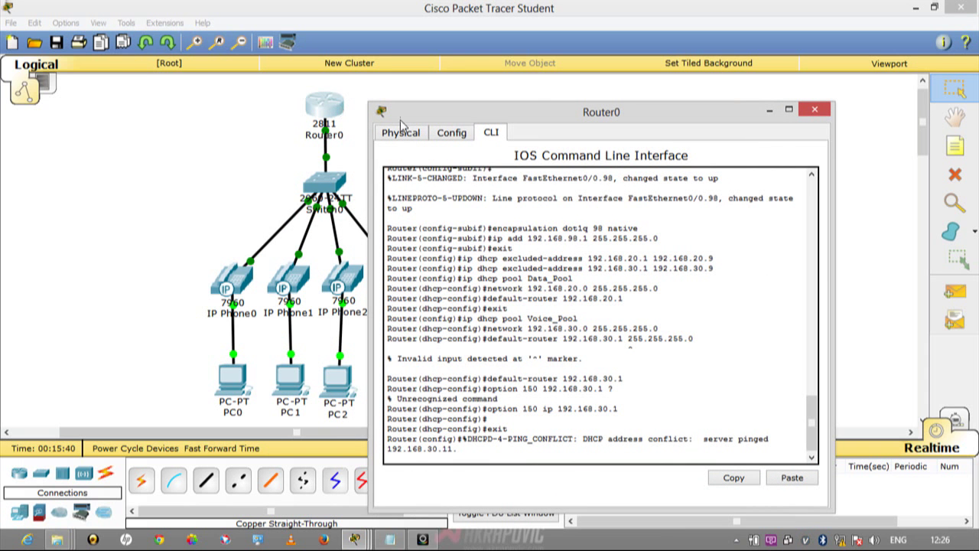
click(769, 109)
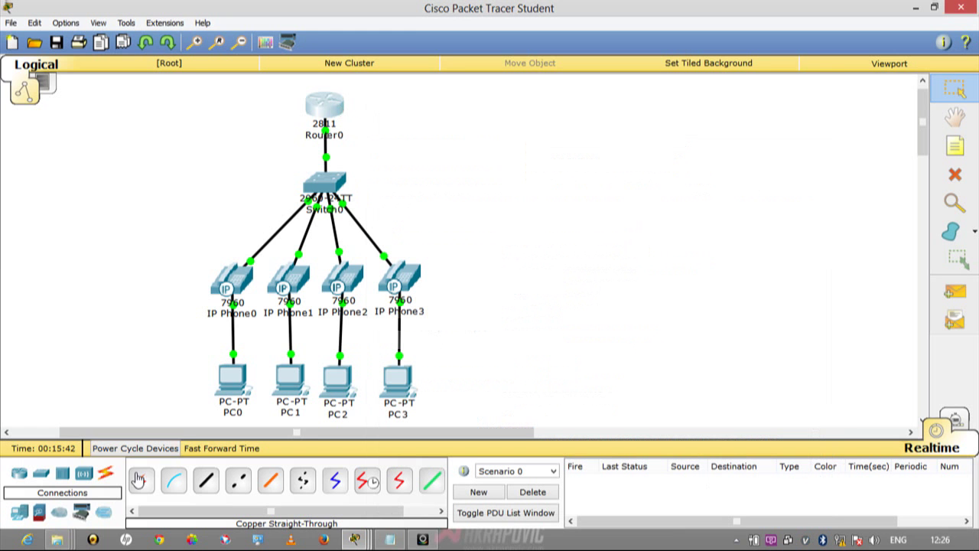
click(19, 473)
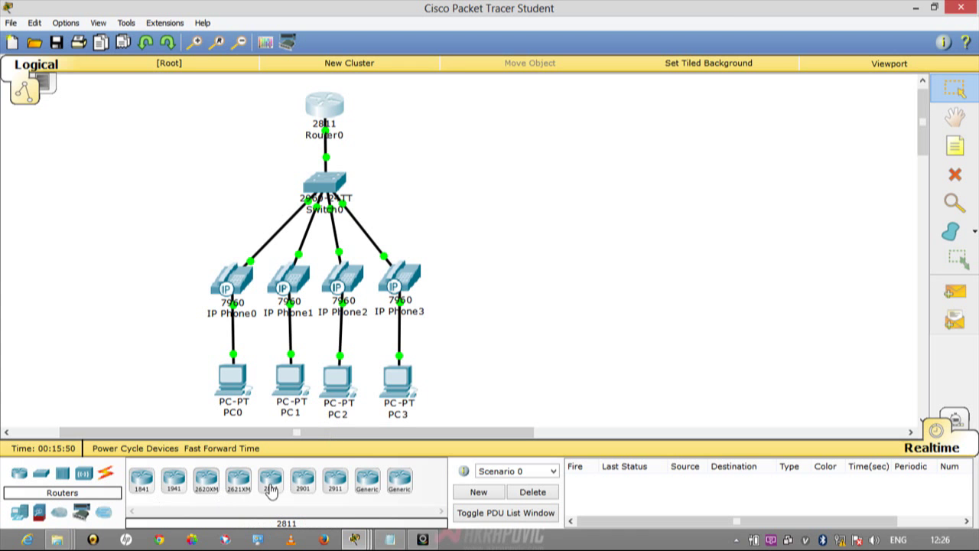
Open Router0's command line and enter telephony-service configuration mode.
click(325, 115)
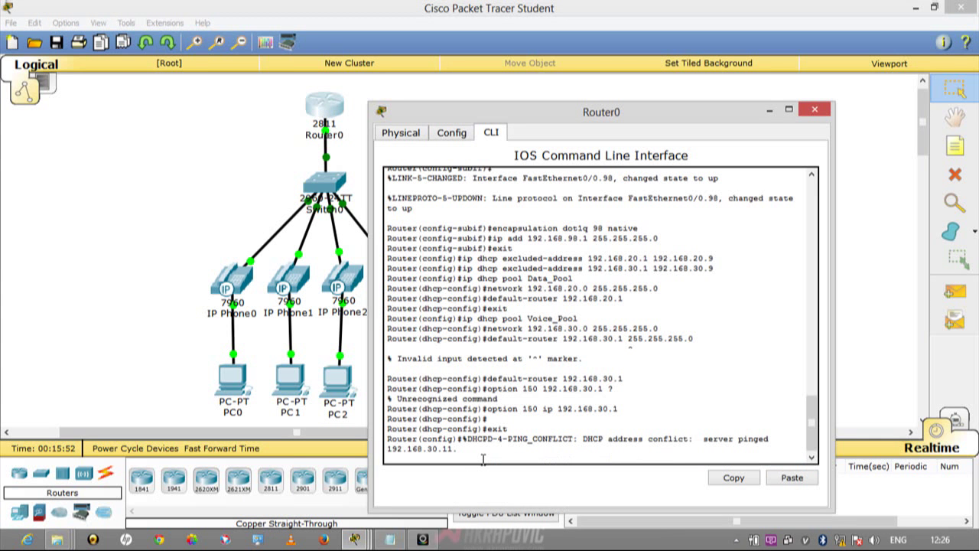
key(Return)
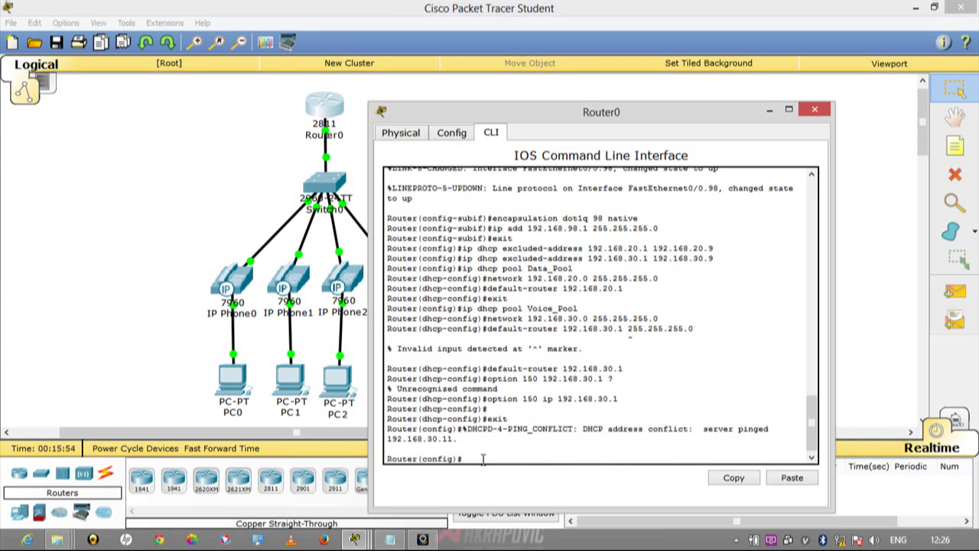
text(telephony-service)
key(Return)
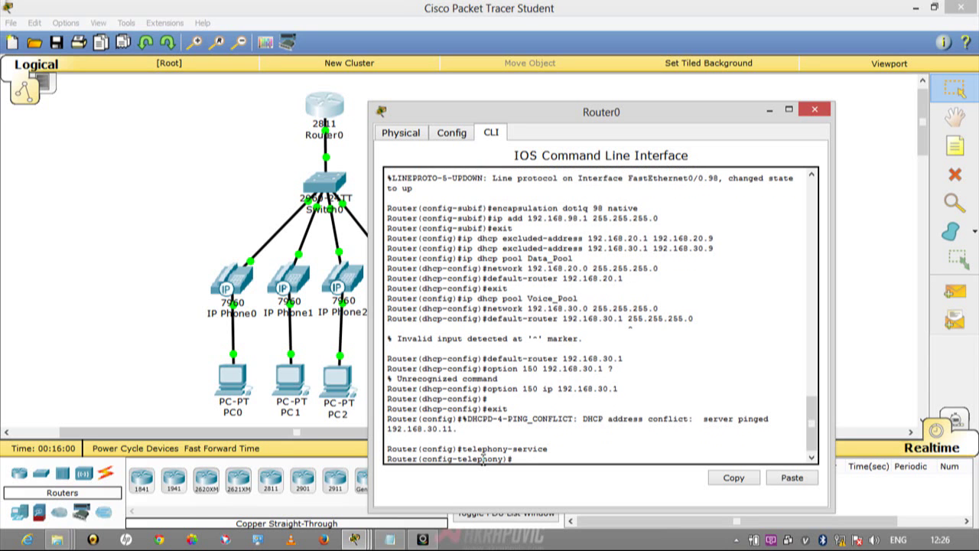
Try to limit the directory numbers with max dn-4, and clear the recalled command from the prompt.
text(max )
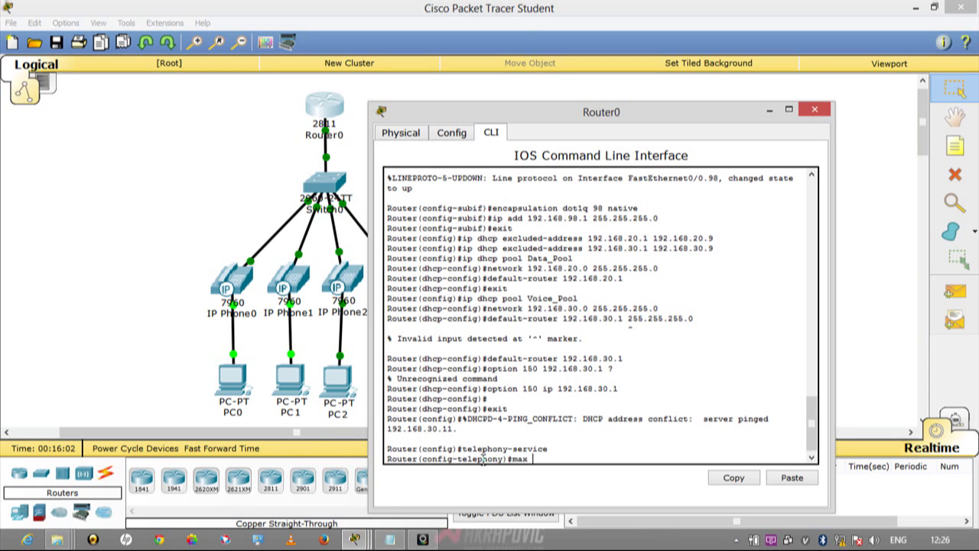
text(dn)
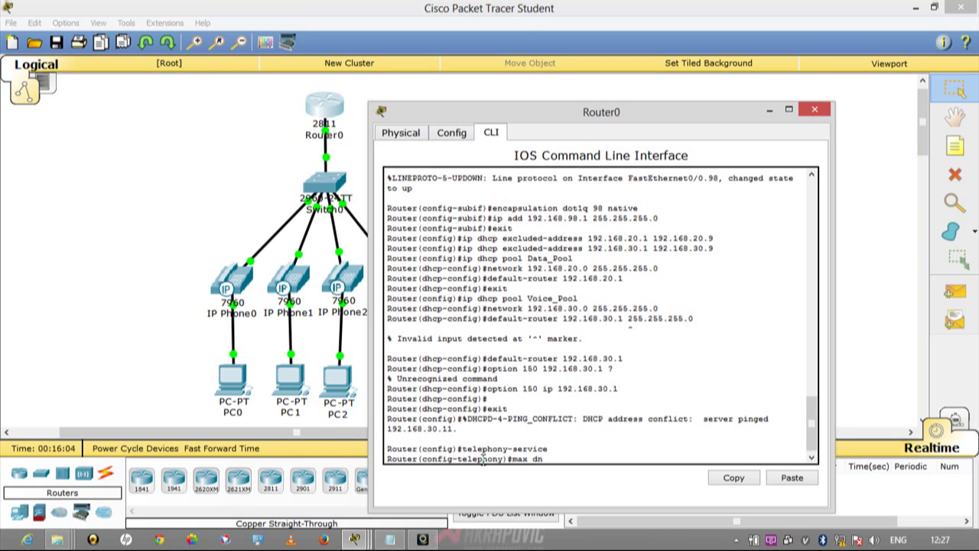
text(-4)
key(Return)
key(Up)
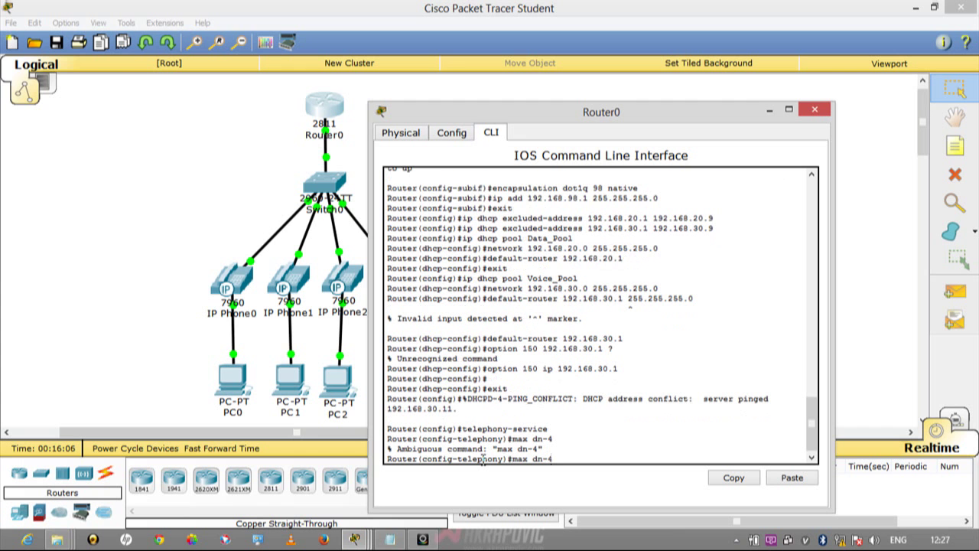
key(BackSpace)
key(BackSpace)
key(BackSpace)
key(BackSpace)
key(BackSpace)
key(BackSpace)
key(BackSpace)
key(BackSpace)
List the available telephony commands and set the maximum number of directory numbers with max-dn 4.
text(?)
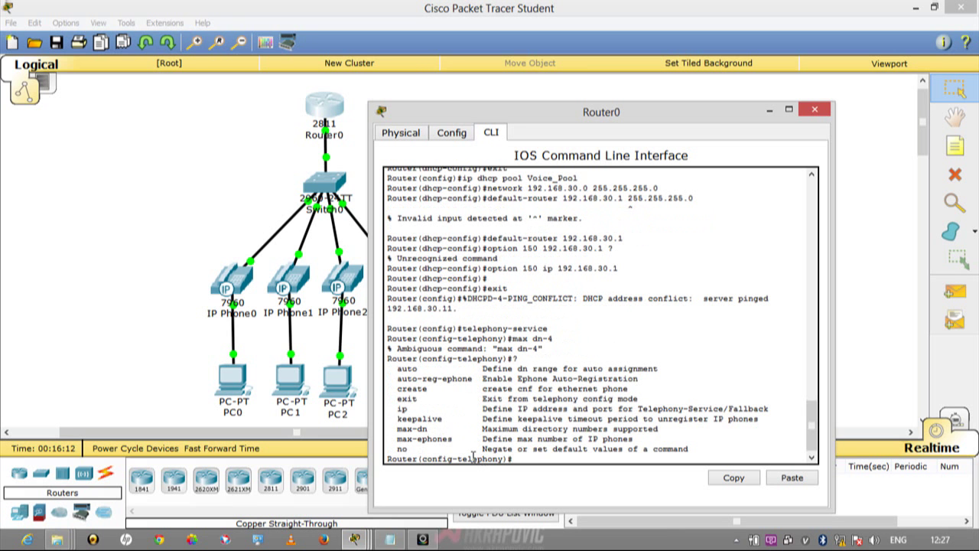
text(max-dn 4)
key(Return)
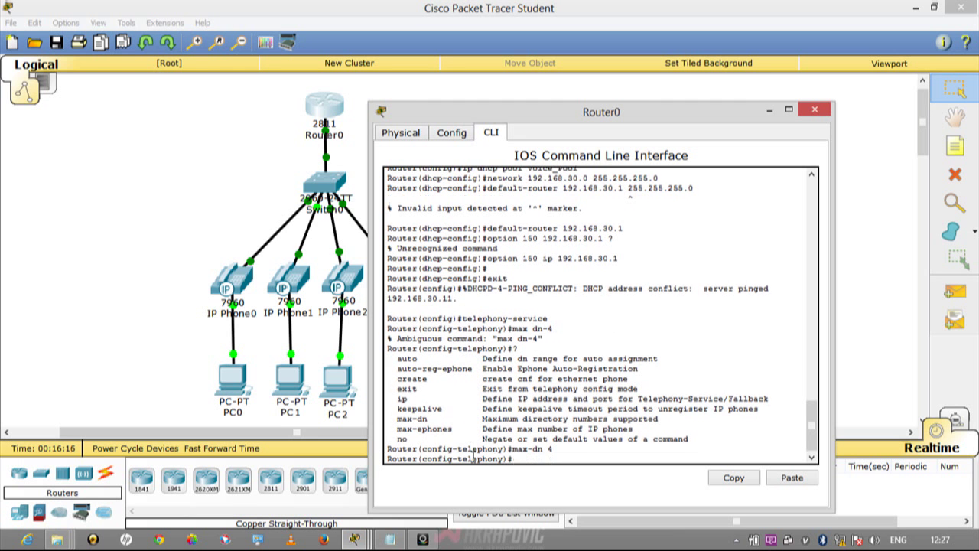
text(max)
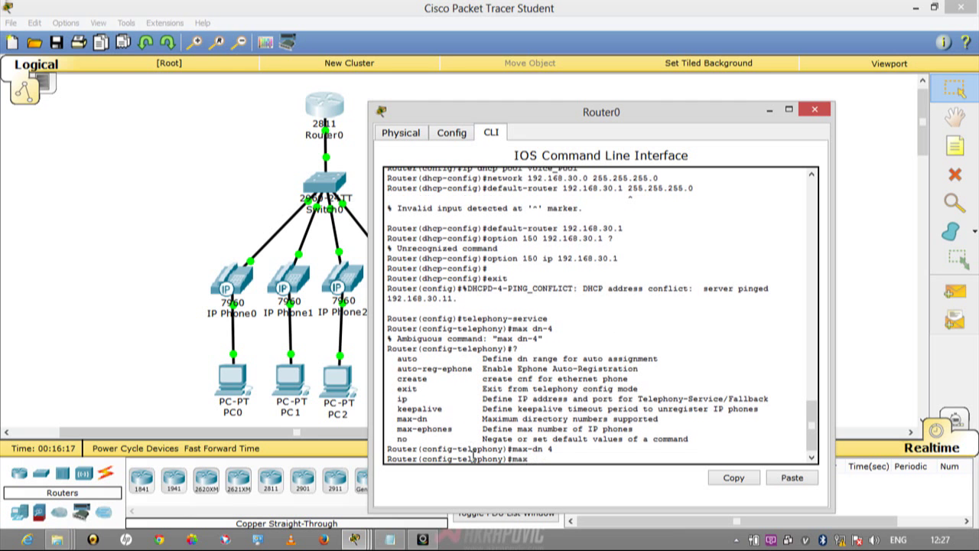
text(-eph)
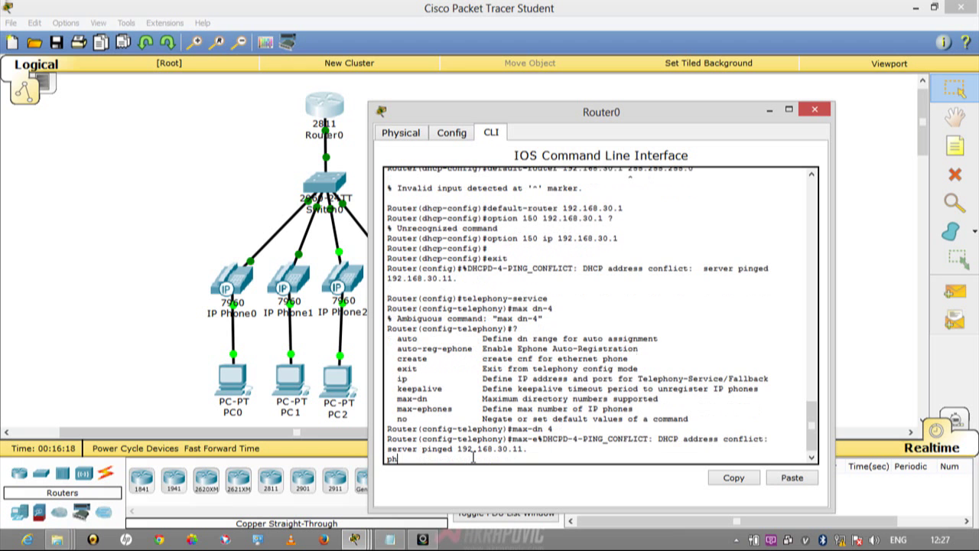
key(BackSpace)
key(BackSpace)
key(BackSpace)
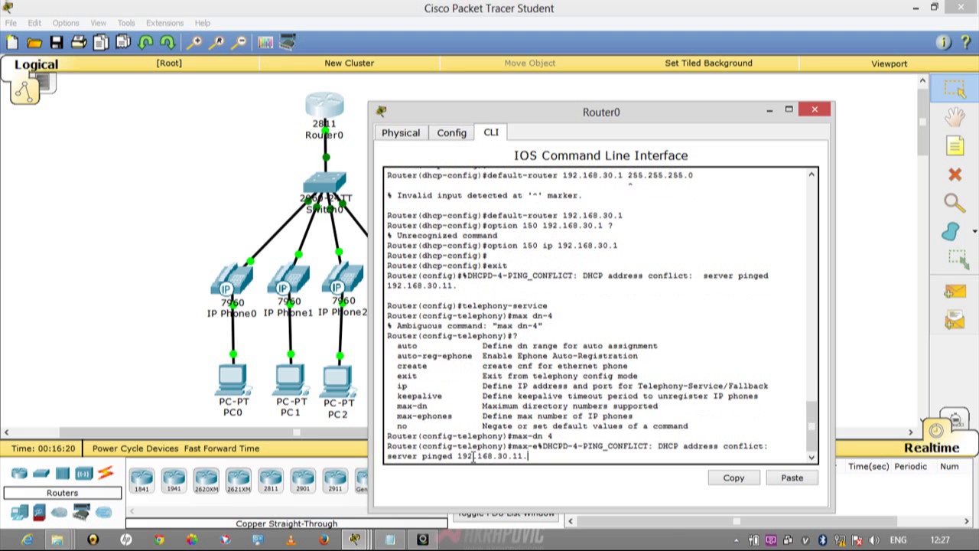
key(BackSpace)
key(BackSpace)
key(Return)
key(Return)
Set the maximum number of IP phones with max-ephones 4.
text(max-ep)
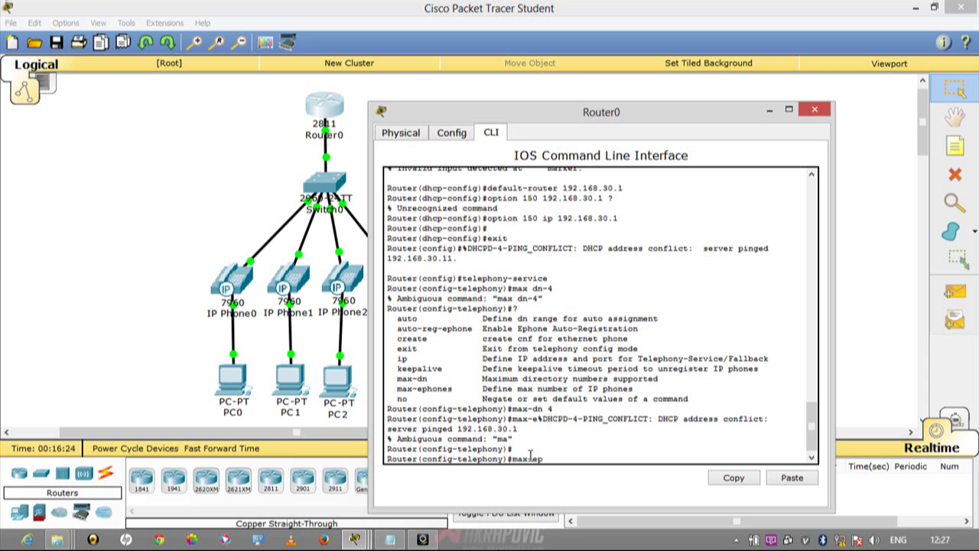
text(hones 4)
key(Return)
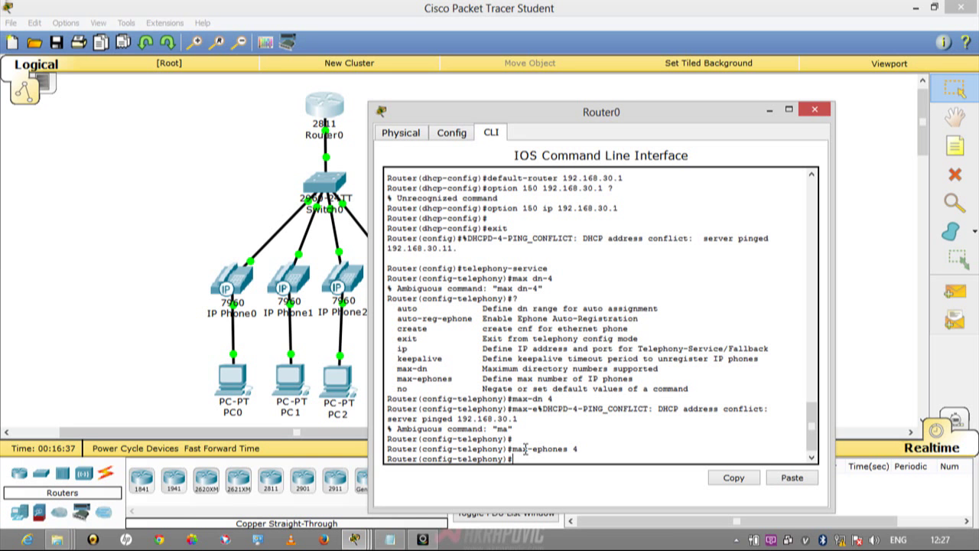
Enter ephone 1 configuration, list its available commands and exit to global configuration mode.
text(e)
key(BackSpace)
text(ephone 1)
key(Return)
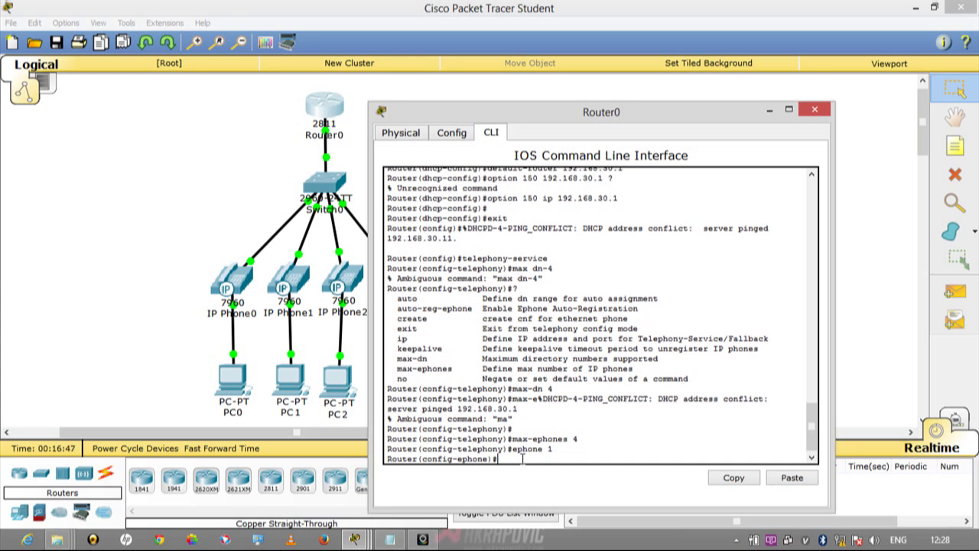
text(???)
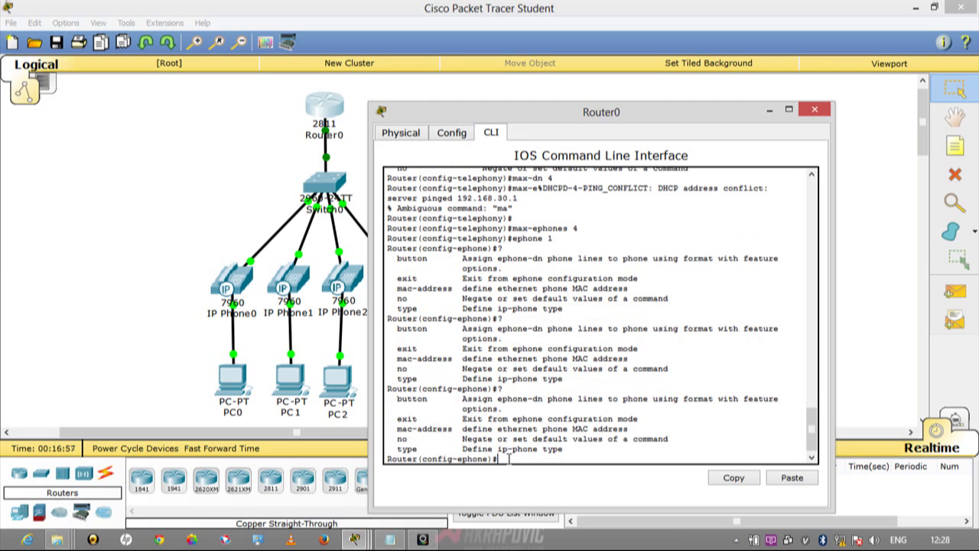
text(exit)
key(Return)
Create ephone-dn 1 with number 0000 and exit to global configuration mode.
text(ep)
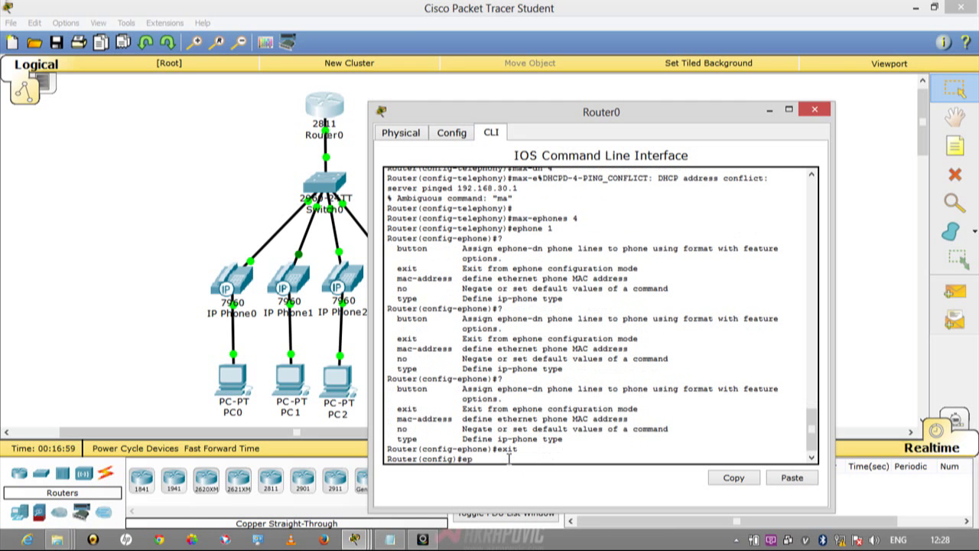
text(hone -dn 1)
key(Return)
key(Return)
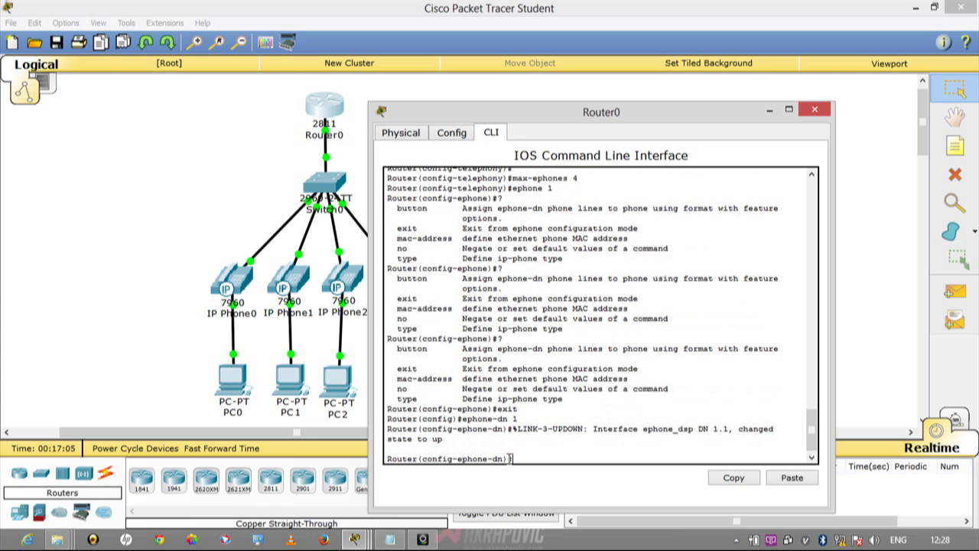
text(number 0000)
key(Return)
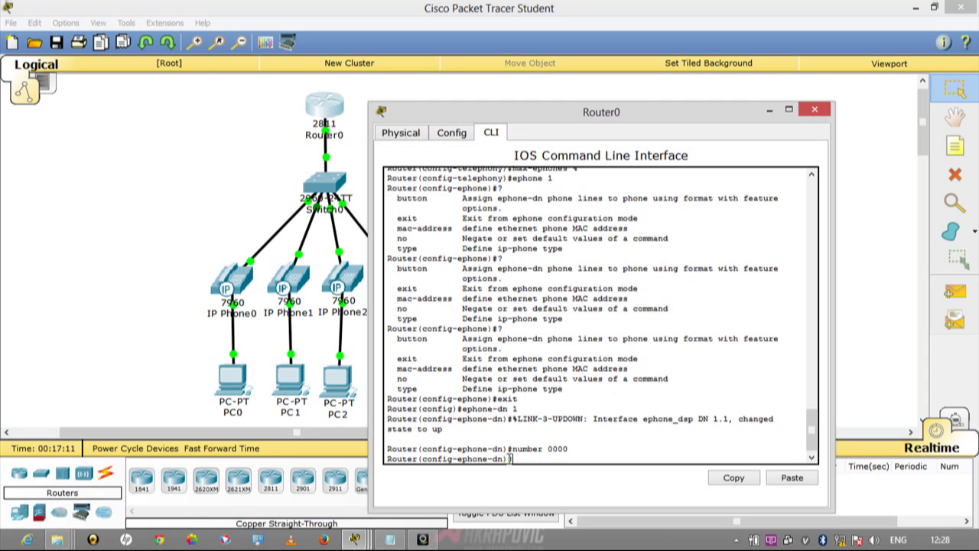
text(exit)
key(Return)
Create directory number entry ephone-dn 2 from global configuration mode.
text(number 0000)
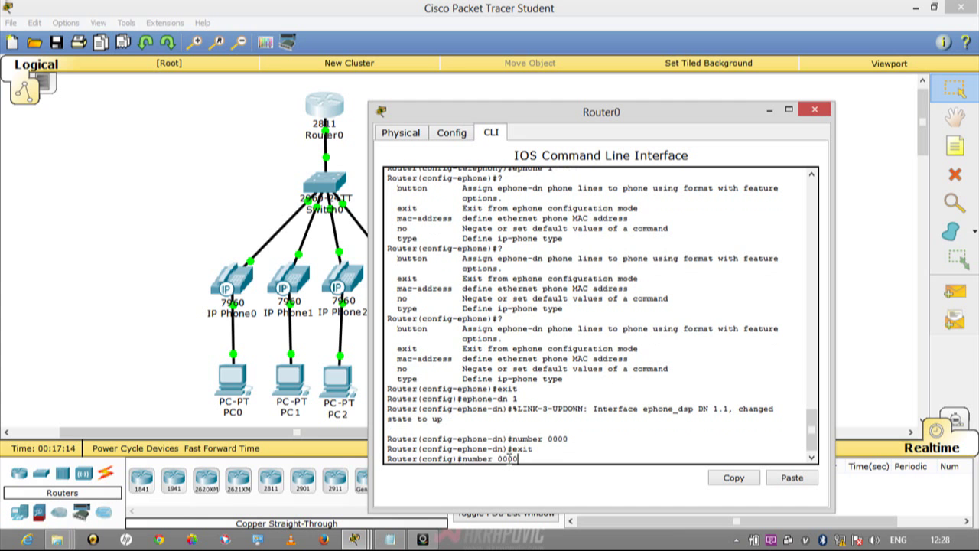
key(Up)
key(Up)
key(Up)
key(BackSpace)
text(2)
key(Return)
key(Return)
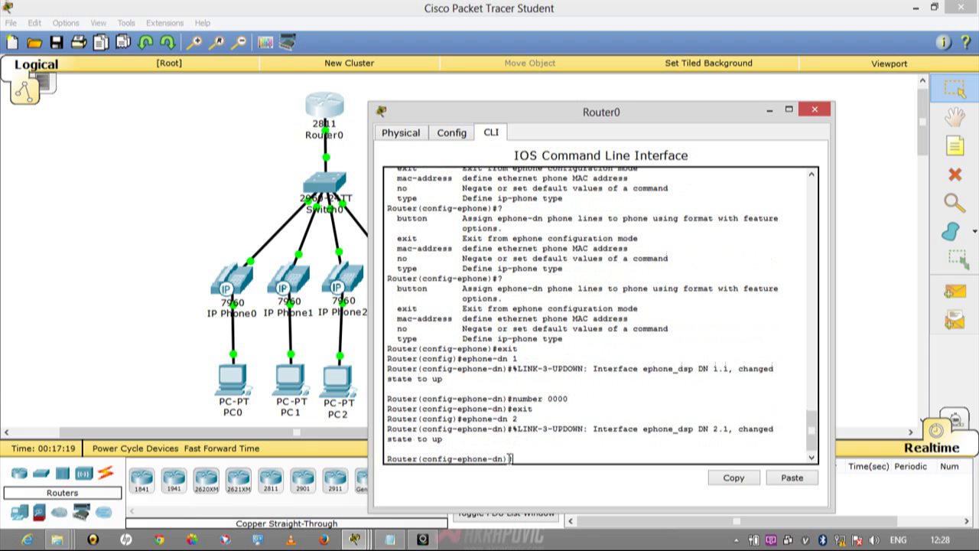
Assign number 0001 to ephone-dn 2 and exit to global configuration mode.
key(Up)
key(Up)
key(Up)
key(BackSpace)
text(1)
key(Return)
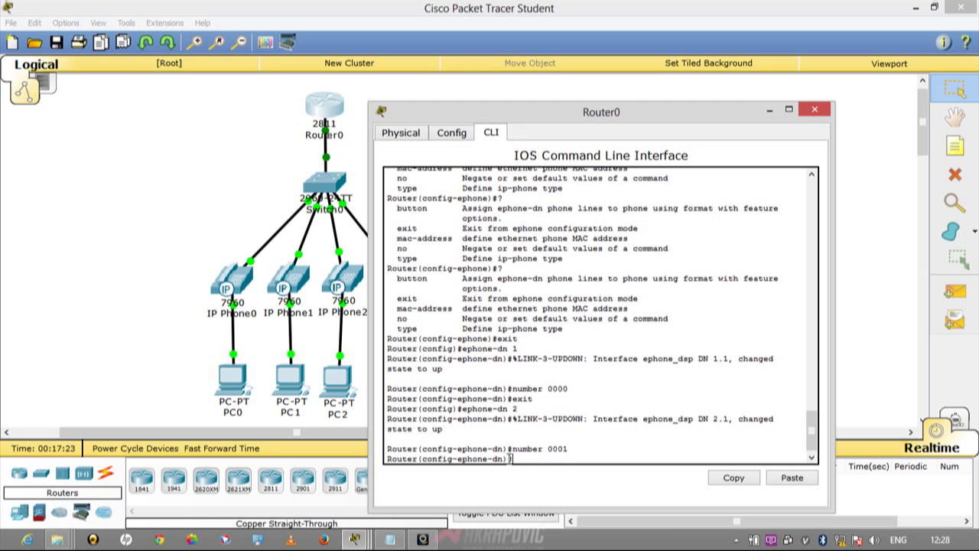
text(exit)
key(Return)
Create directory number entry ephone-dn 3 from global configuration mode.
key(Up)
key(Up)
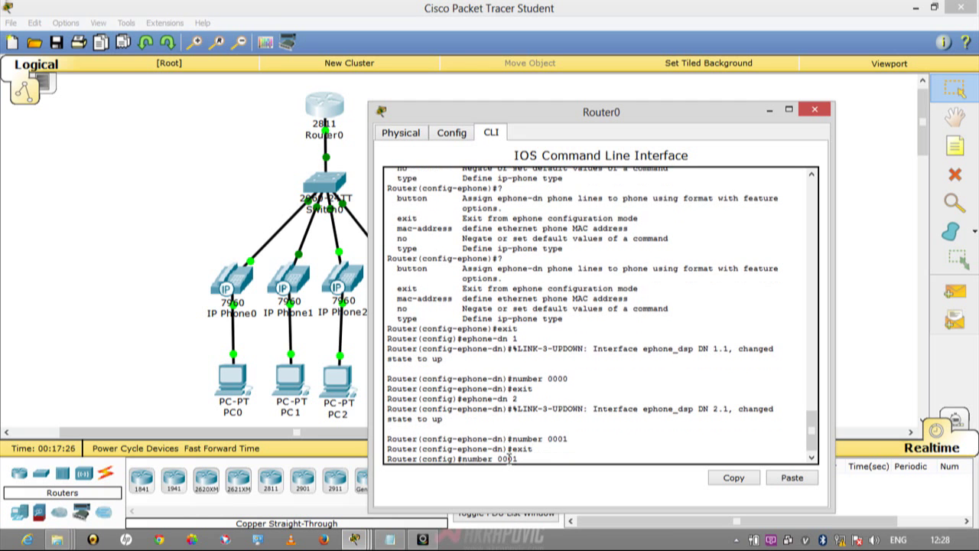
key(Up)
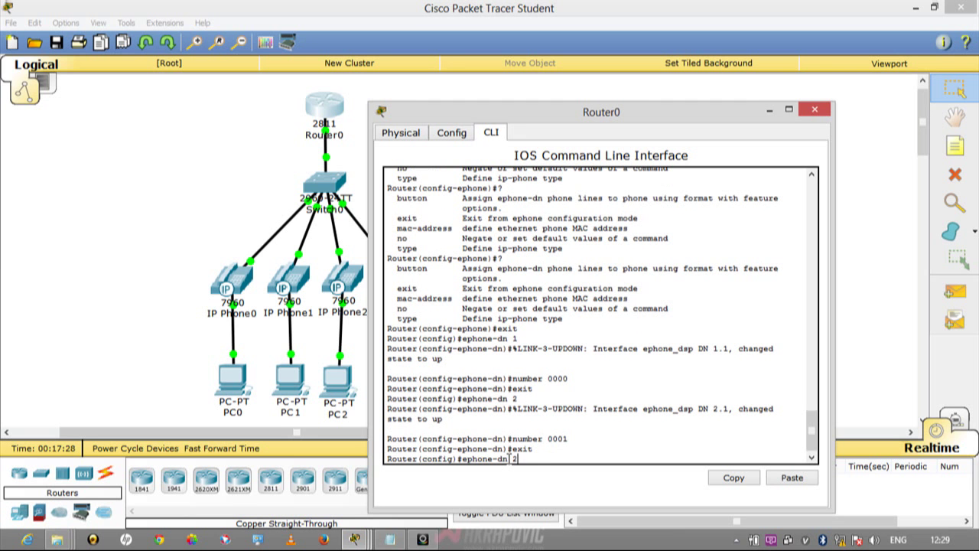
key(BackSpace)
key(BackSpace)
key(BackSpace)
key(BackSpace)
key(BackSpace)
key(BackSpace)
key(BackSpace)
key(BackSpace)
key(BackSpace)
key(BackSpace)
key(BackSpace)
text(number 0000)
key(Up)
key(Up)
key(Up)
key(BackSpace)
text(3)
key(Return)
key(Return)
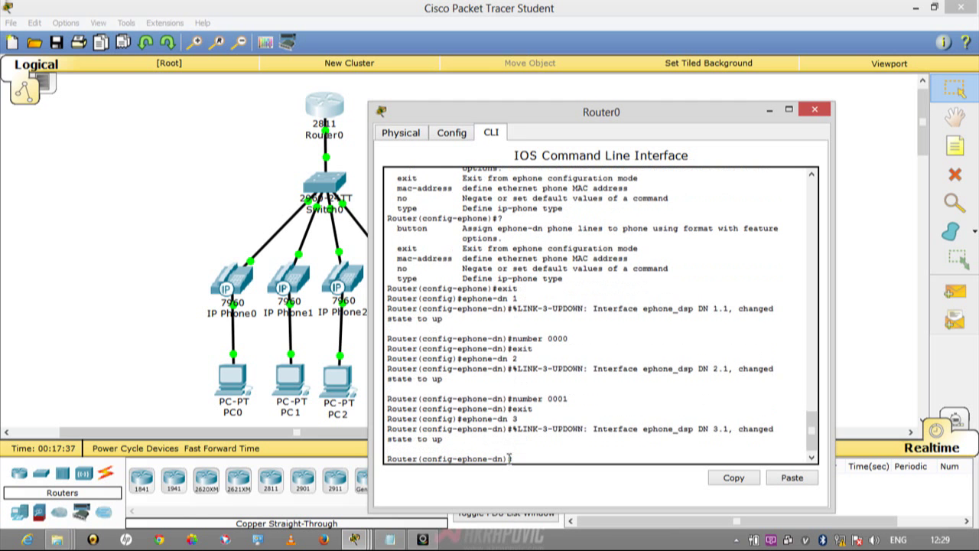
Assign number 0002 to ephone-dn 3 and exit to global configuration mode.
key(Up)
key(Up)
key(Up)
key(BackSpace)
text(2)
key(Return)
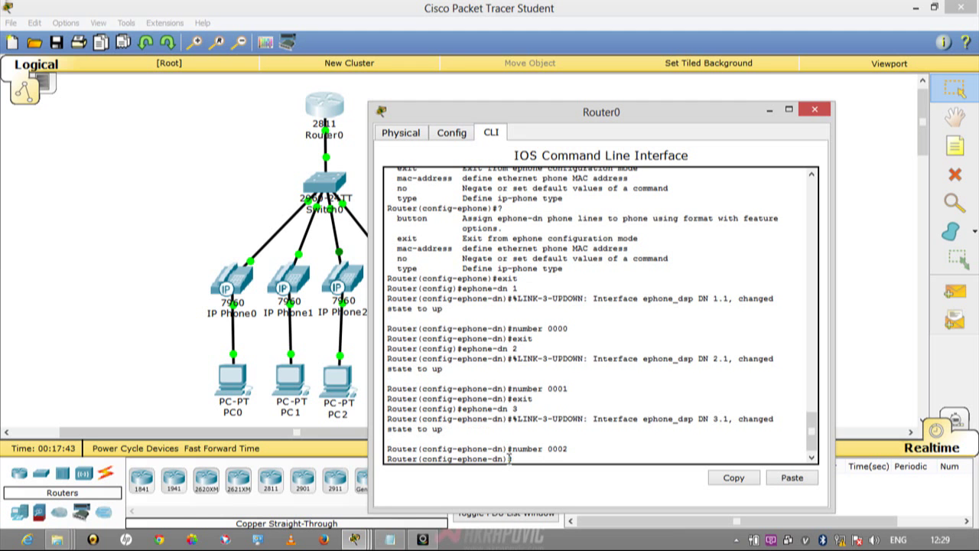
text(exit)
key(Return)
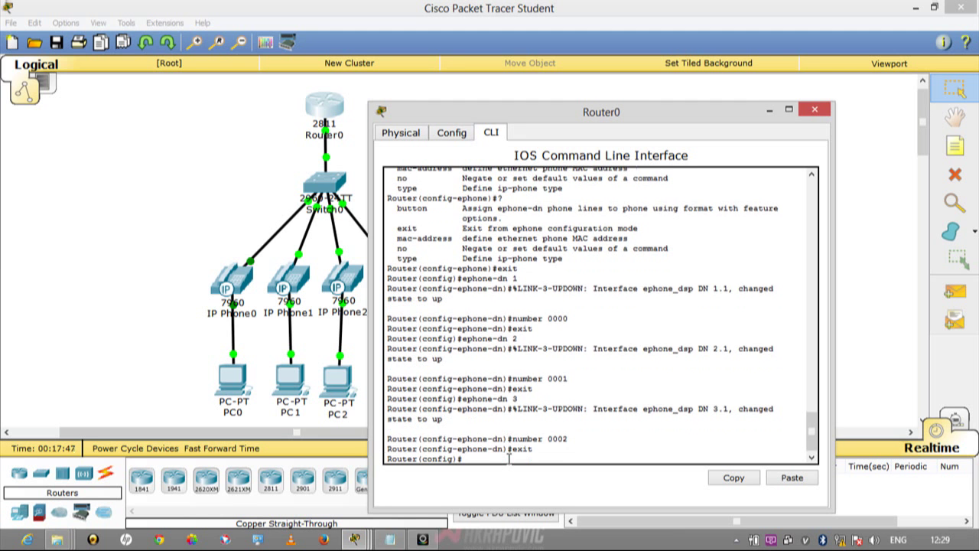
Create directory number entry ephone-dn 4 from global configuration mode.
text(number 0002%DHCPD-4-PING_CONFLICT: DHCP address conflict:  server)
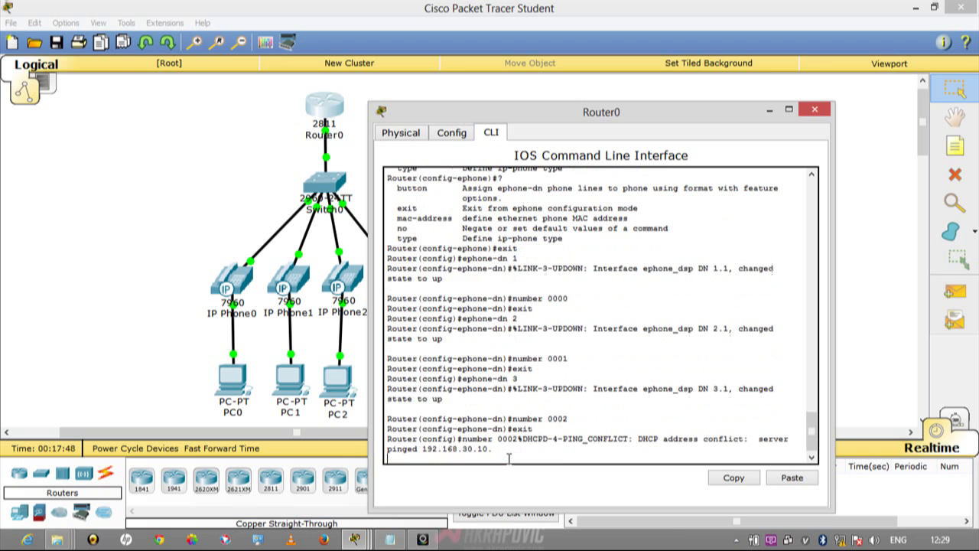
key(Up)
key(Up)
key(Up)
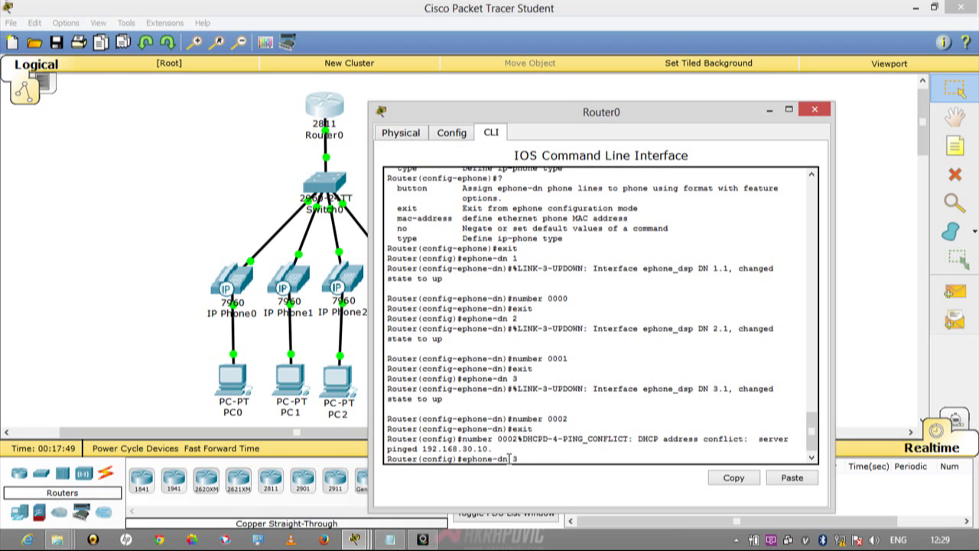
key(BackSpace)
text(4)
key(Return)
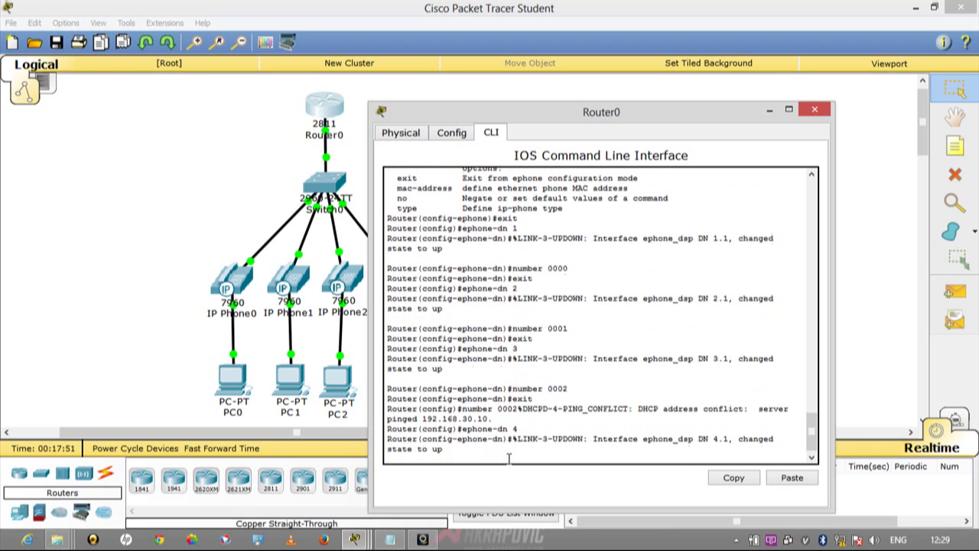
Assign number 0003 to ephone-dn 4 and return to privileged EXEC mode.
key(Up)
key(Up)
key(Up)
key(Up)
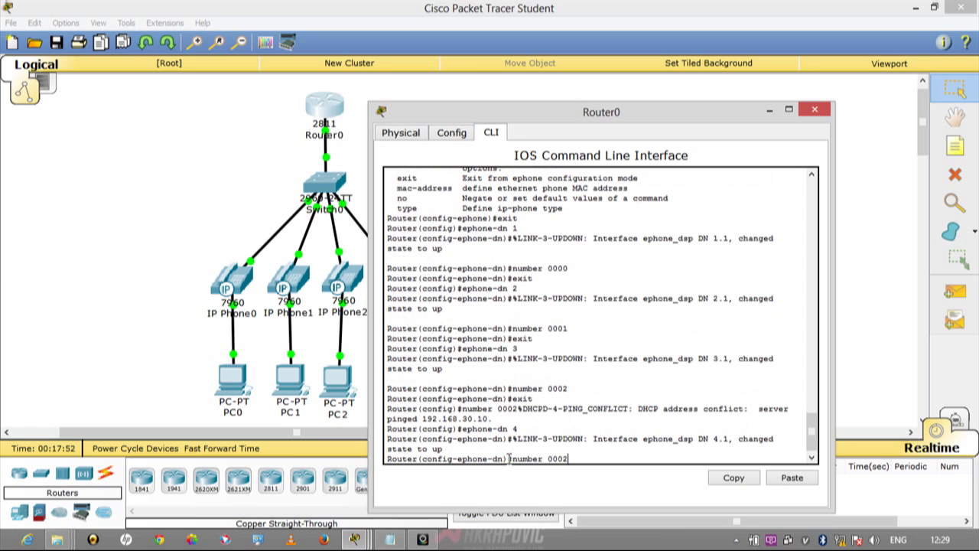
key(BackSpace)
text(4)
key(BackSpace)
text(3)
key(Return)
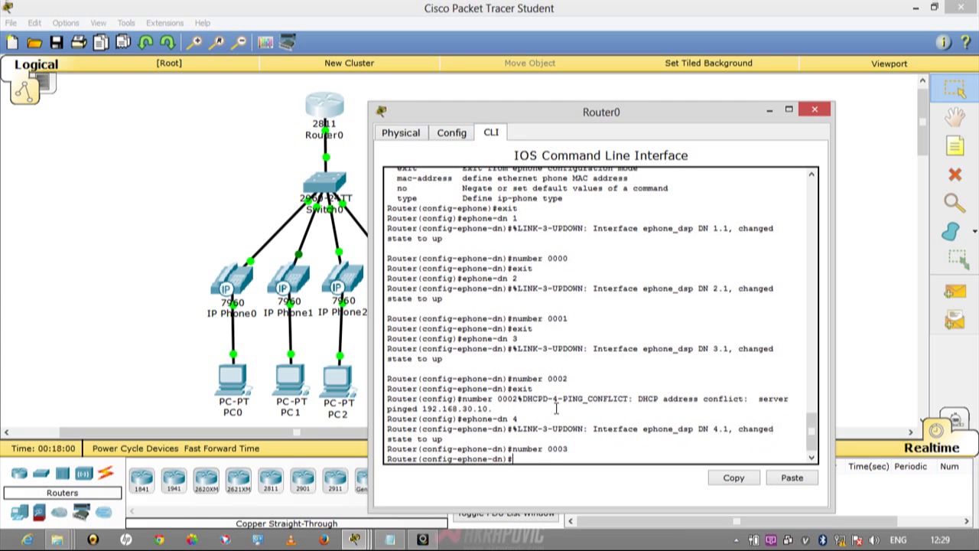
key(ctrl+z)
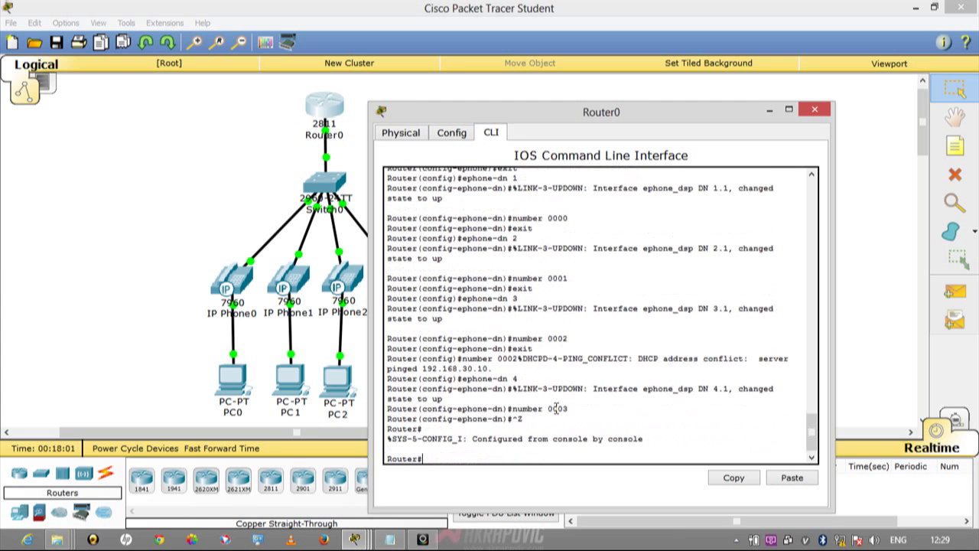
Show the router's running configuration and read through the DHCP pools, subinterfaces, telephony service and ephone-dn entries to the end.
text(sh run)
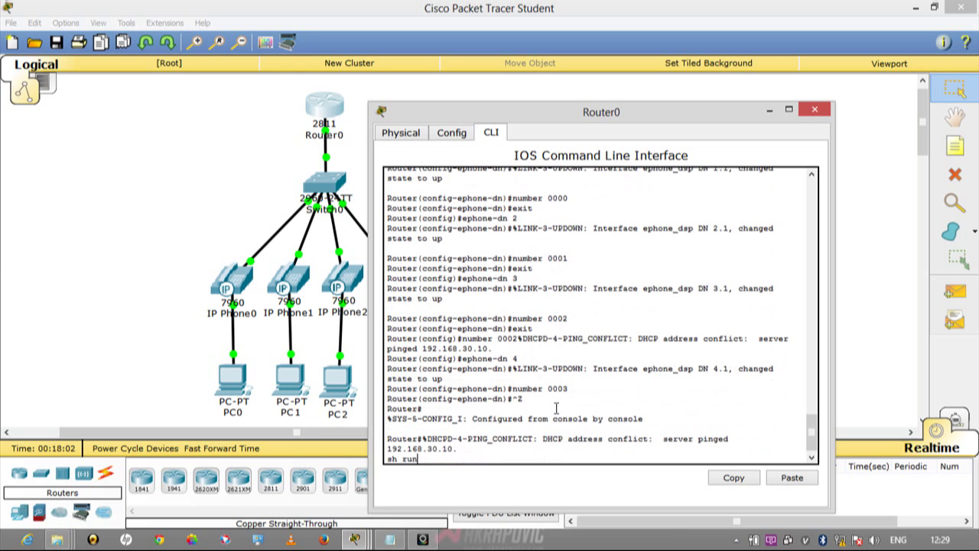
key(Return)
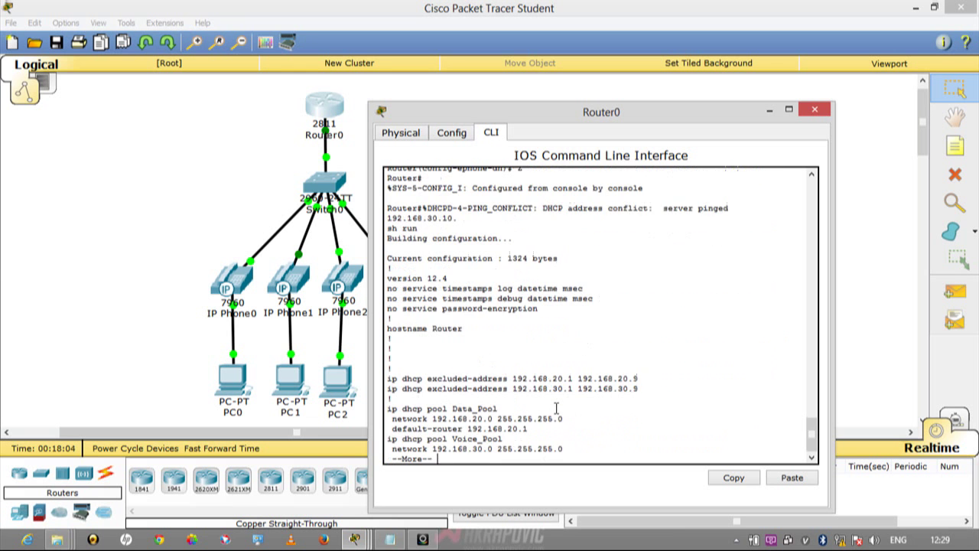
key(Return)
key(Return)
key(Return)
key(Return)
key(Return)
key(Return)
key(Return)
key(Return)
key(Return)
key(Return)
key(Return)
key(Return)
key(Return)
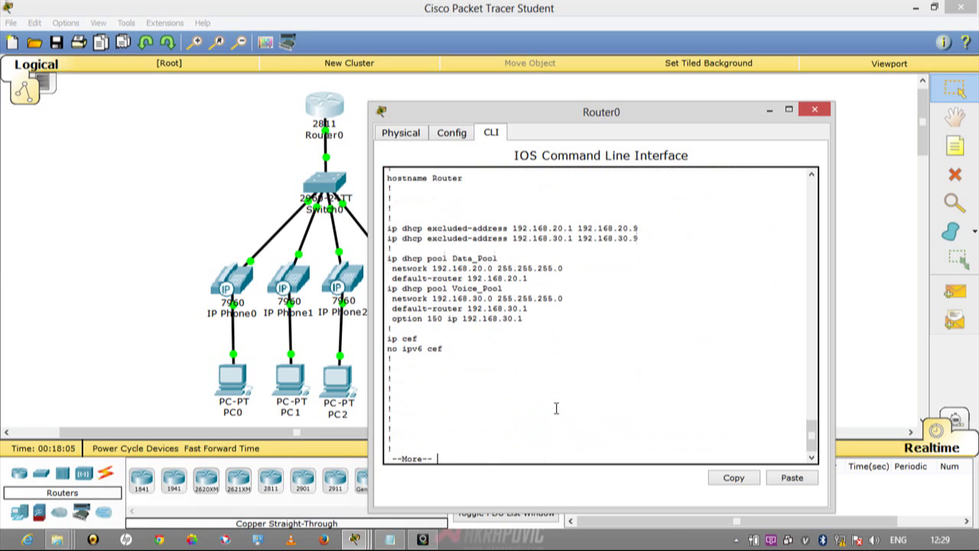
key(Return)
key(Return)
key(Return)
key(Return)
key(Return)
key(Return)
key(Return)
key(Return)
key(Return)
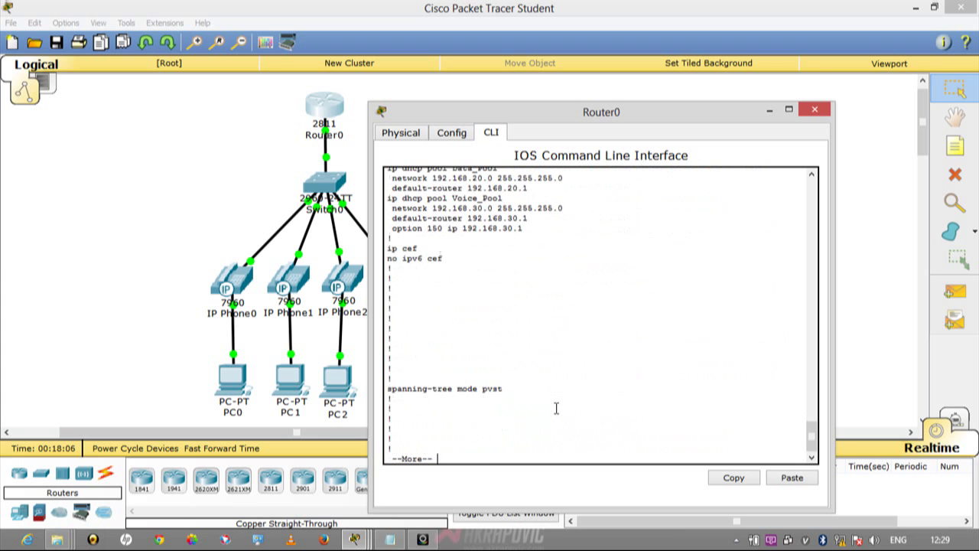
key(Return)
key(Return)
key(Return)
key(Return)
key(Return)
key(Return)
key(Return)
key(Return)
key(Return)
key(Return)
key(Return)
key(Return)
key(Return)
key(Return)
key(Return)
key(Return)
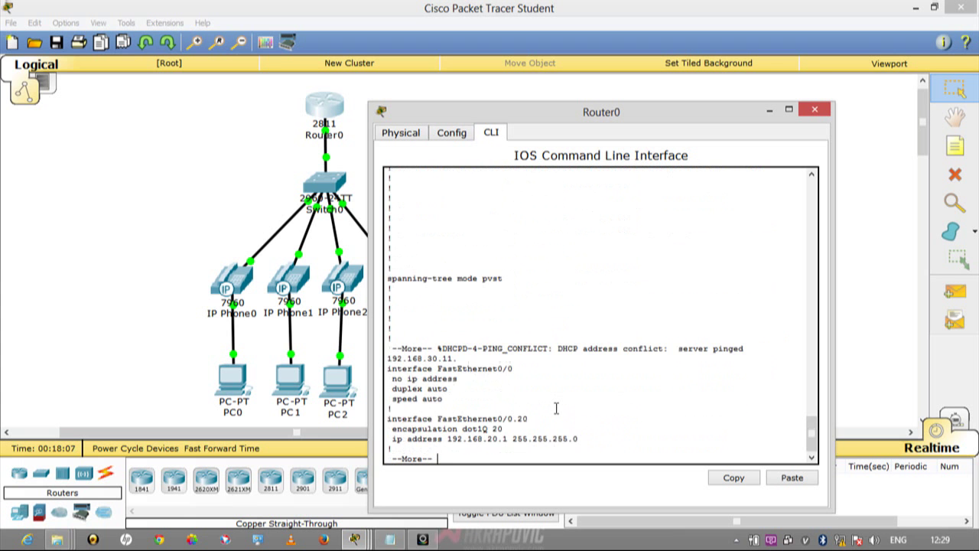
key(Return)
key(Return)
key(Return)
key(Return)
key(Return)
key(Return)
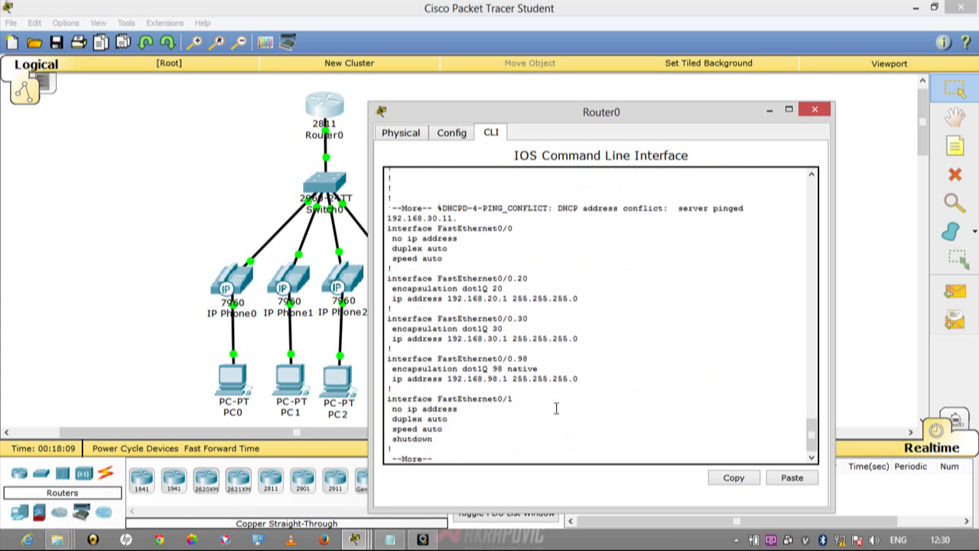
key(Return)
key(Return)
key(Return)
key(Return)
key(Return)
key(Return)
key(Return)
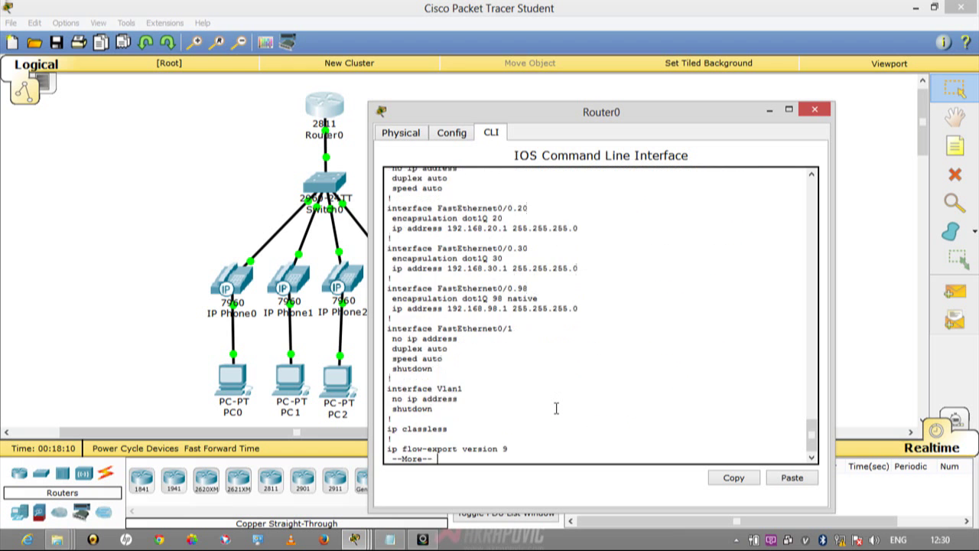
key(Return)
key(Return)
key(Return)
key(Return)
key(Return)
key(Return)
key(Return)
key(Return)
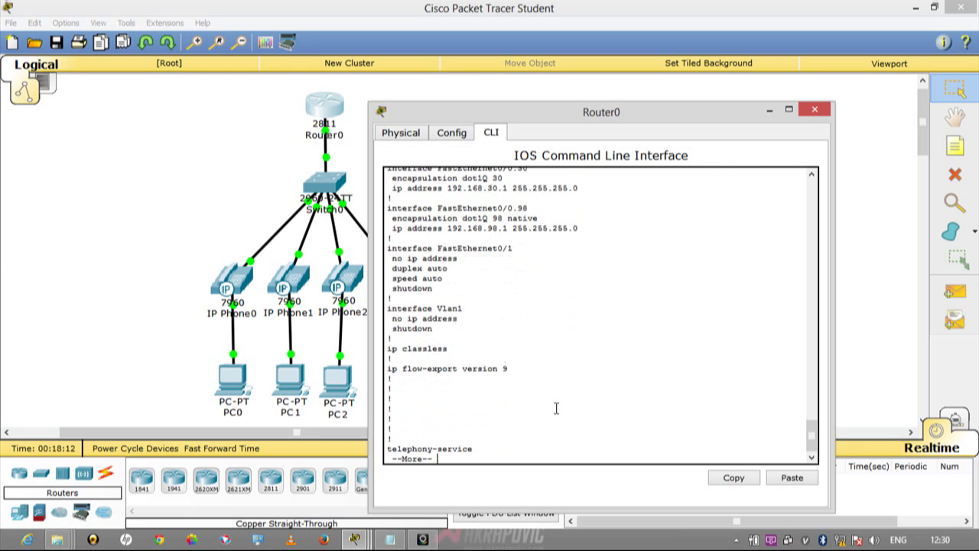
key(Return)
key(Return)
key(Return)
key(Return)
key(Return)
key(Return)
key(Return)
key(Return)
key(Return)
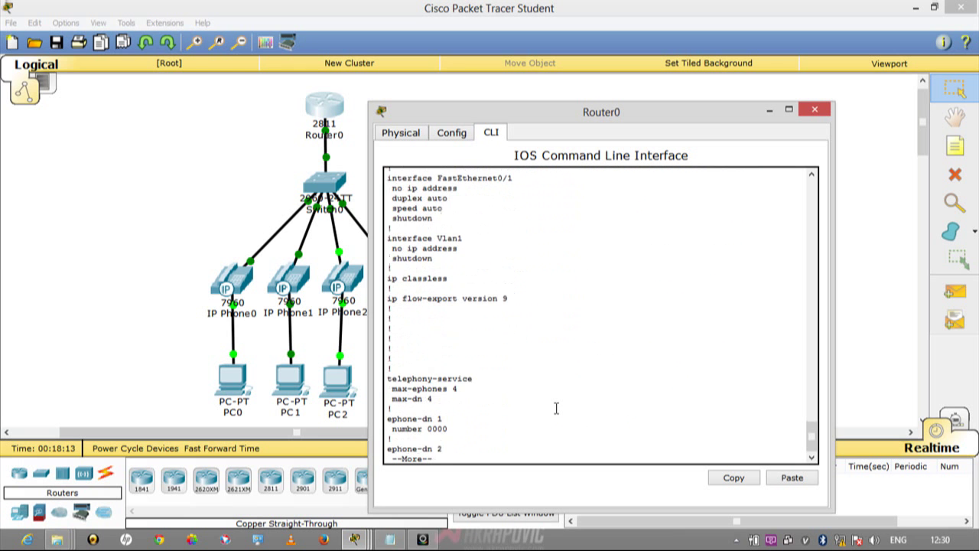
key(Return)
key(Return)
key(Return)
key(Return)
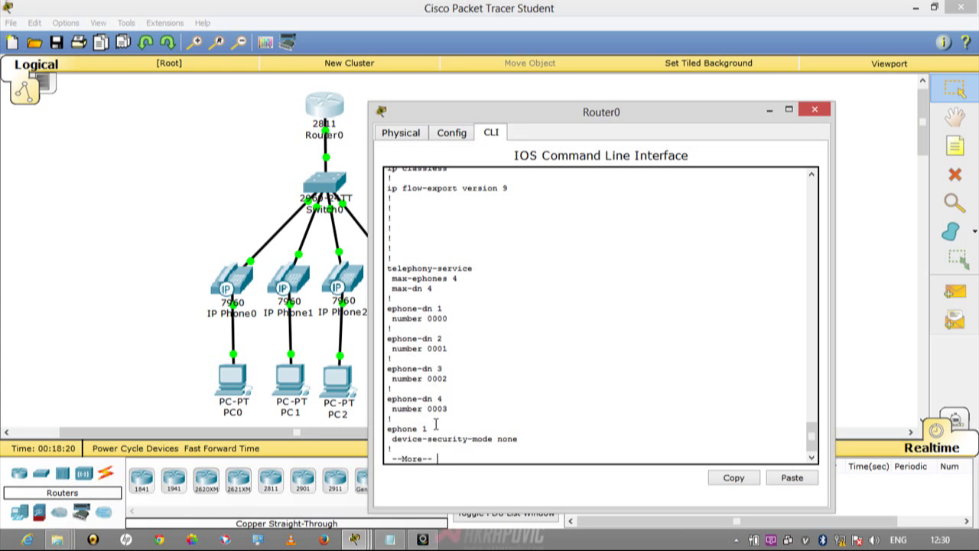
key(Return)
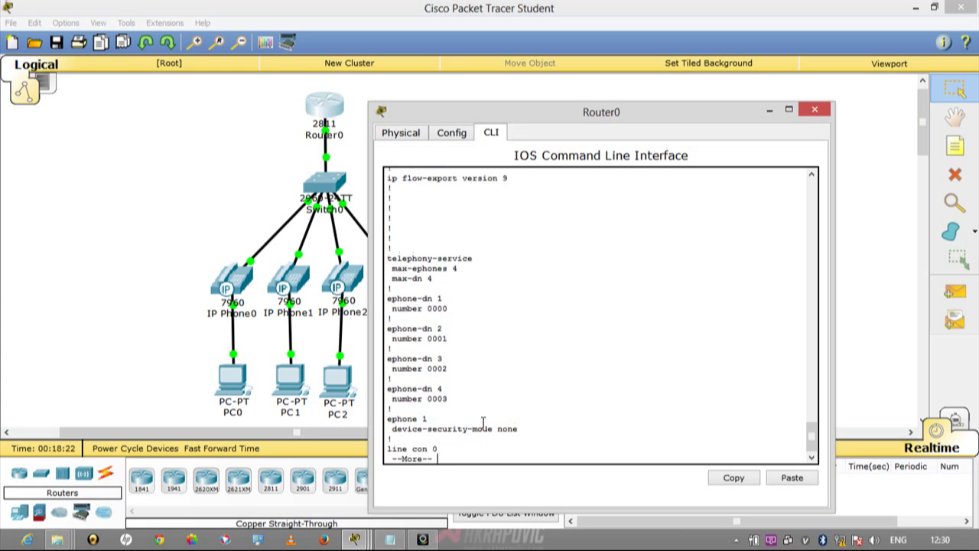
key(Return)
key(Return)
key(Return)
key(Return)
key(Return)
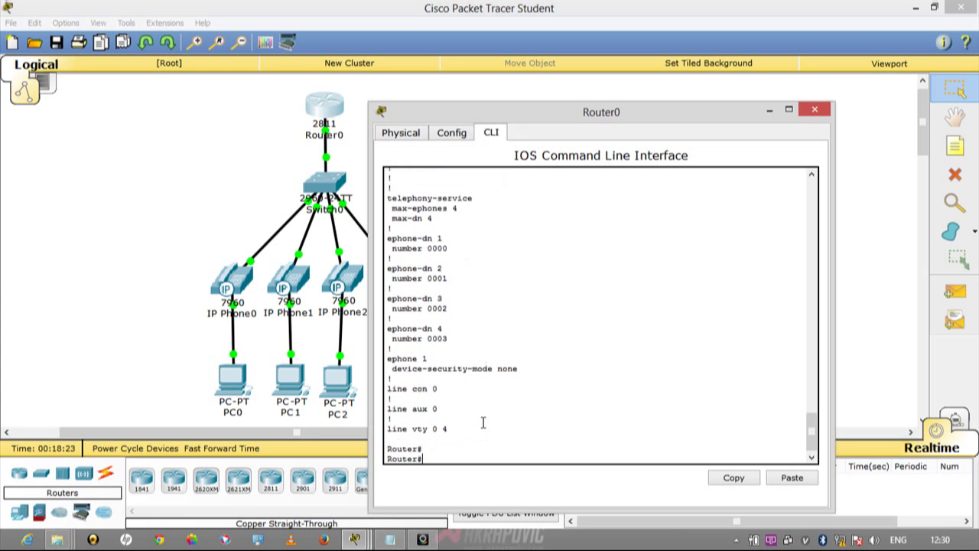
key(Return)
key(Return)
Enter global configuration mode and open the telephony-service configuration.
text(conf )
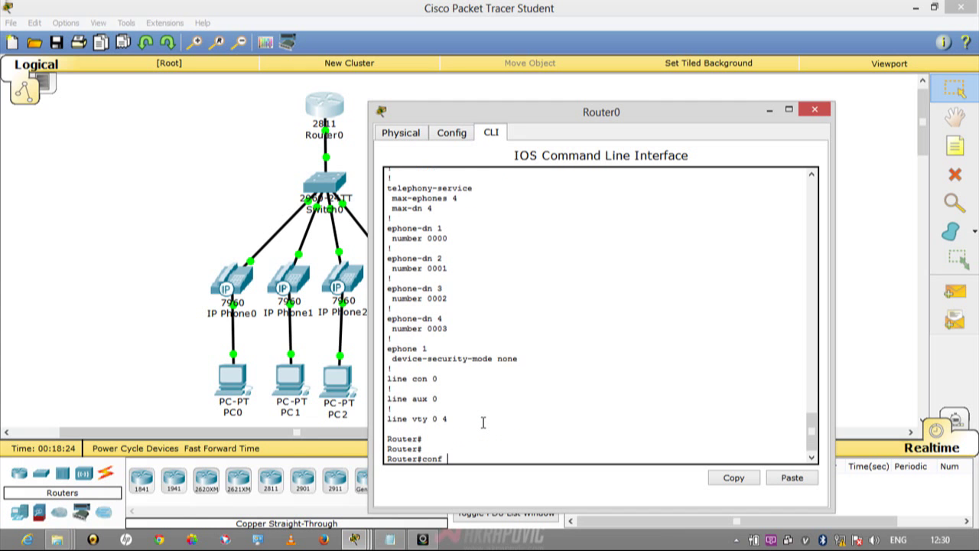
text(t)
key(Return)
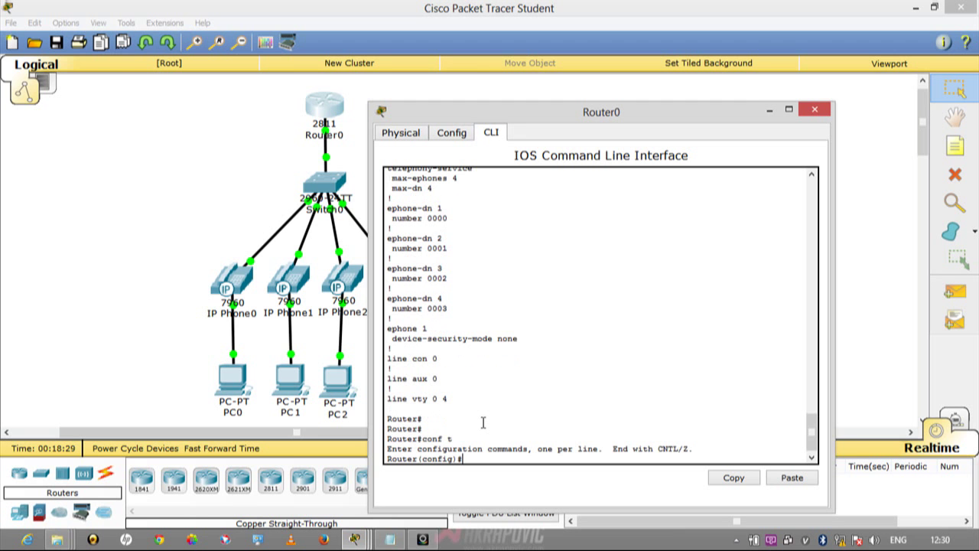
text(telephon)
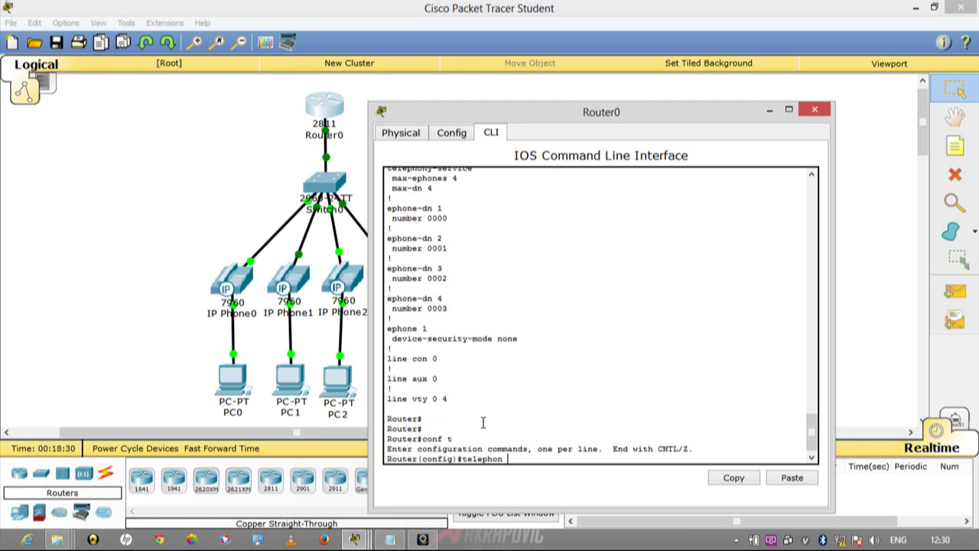
text(y)
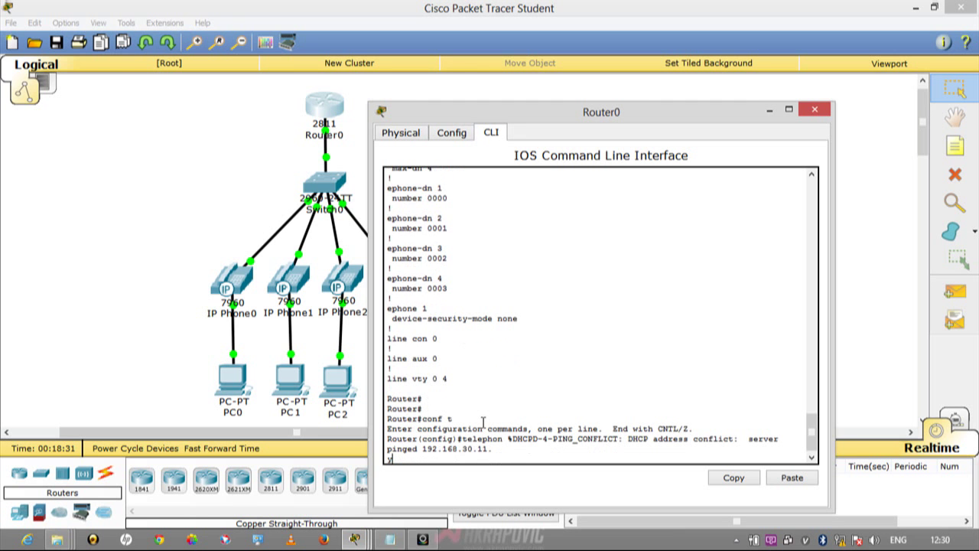
key(Return)
key(Return)
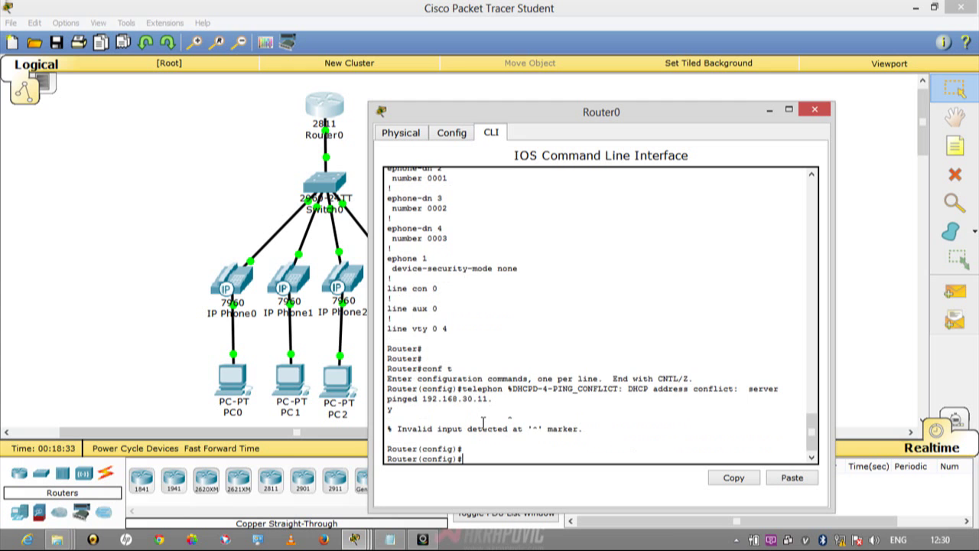
text(tel)
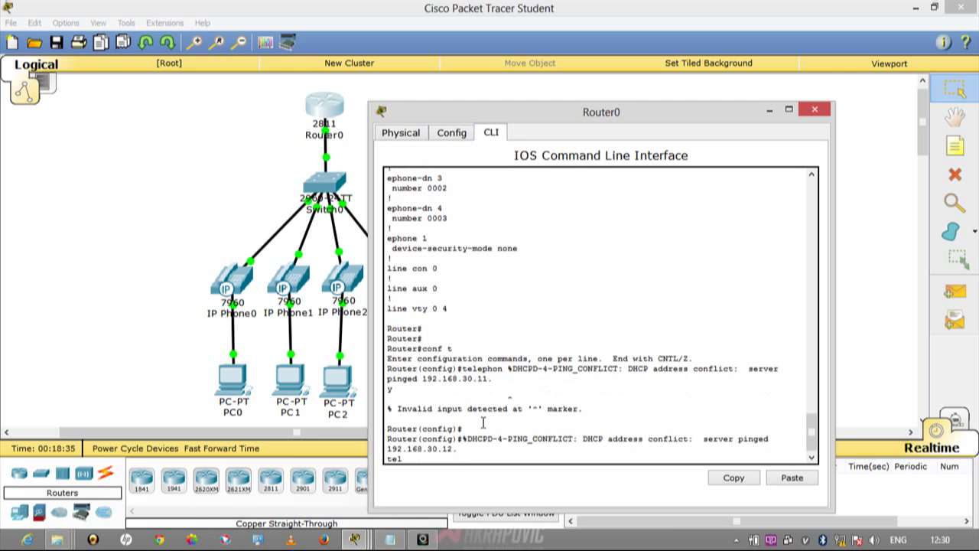
text(ephony-service)
key(Return)
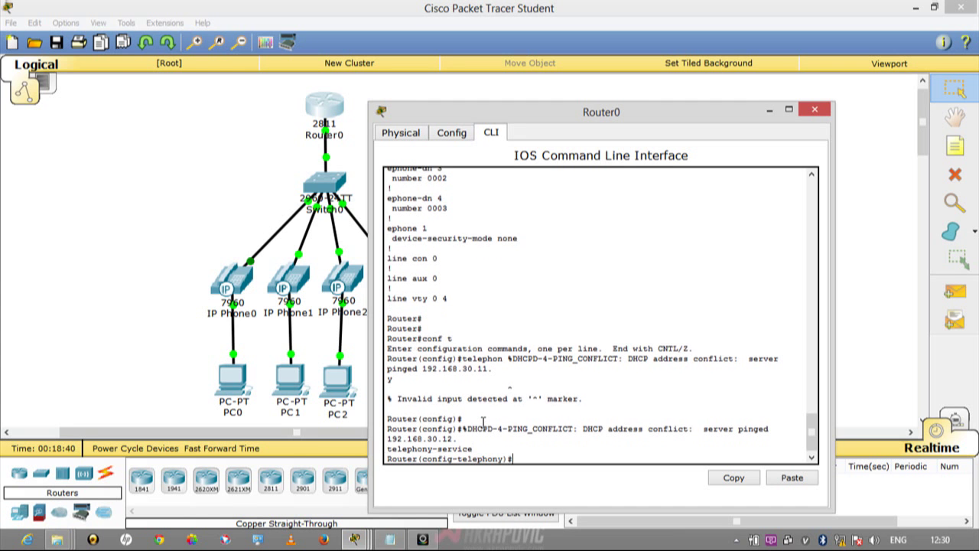
Set the telephony service's IP source address to 192.168.30.1 with port 2000.
text(ip source address)
text(19)
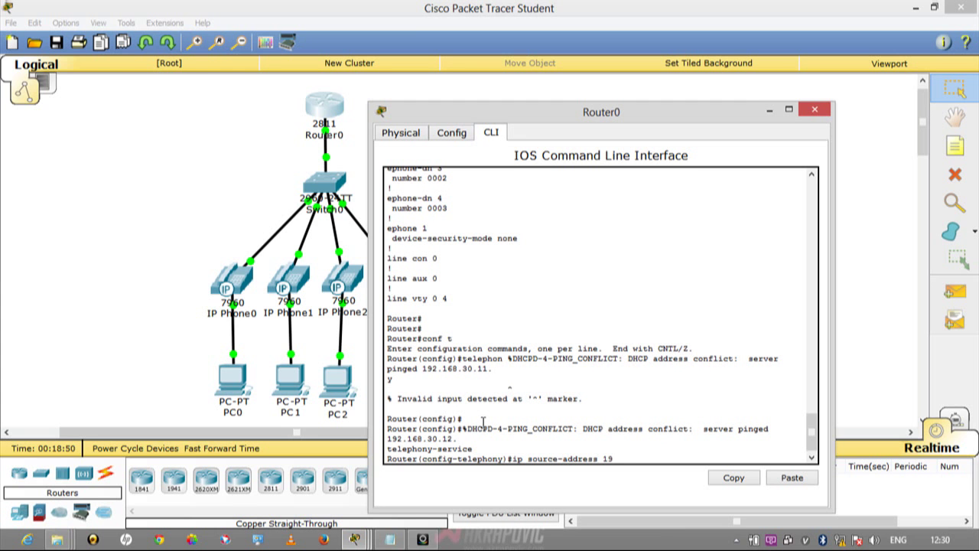
text(2.168.30.1 port 2000)
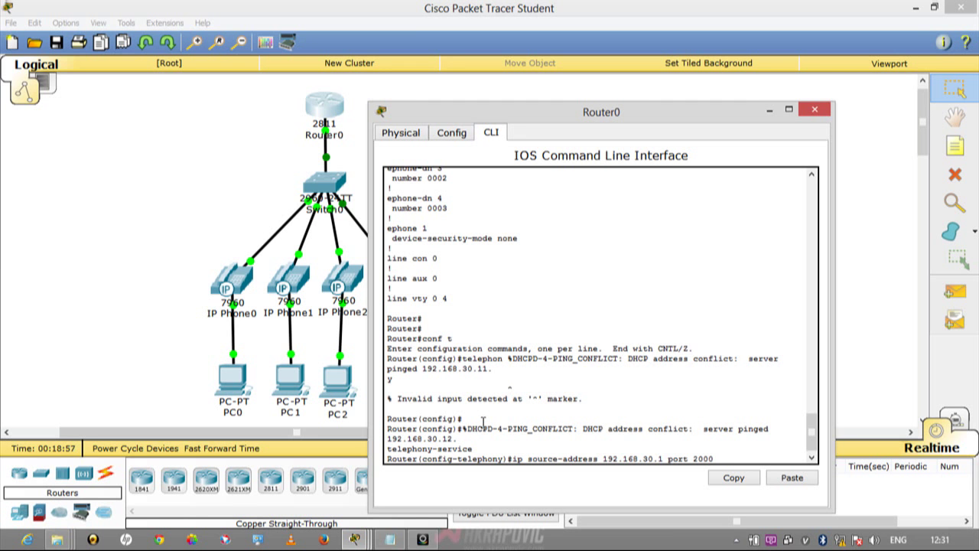
key(Return)
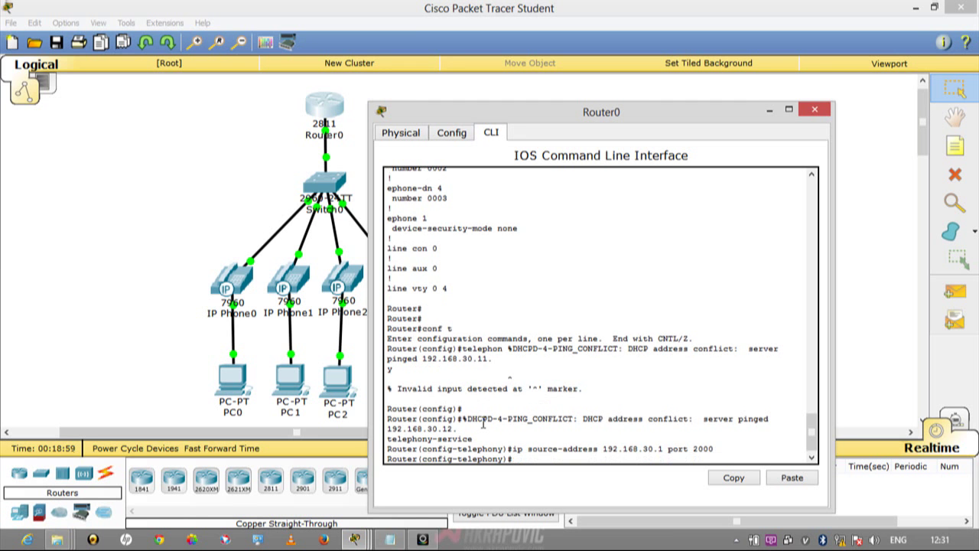
Leave the telephony-service configuration and open the configuration of ephone 1.
text(exit)
key(Return)
text(ep)
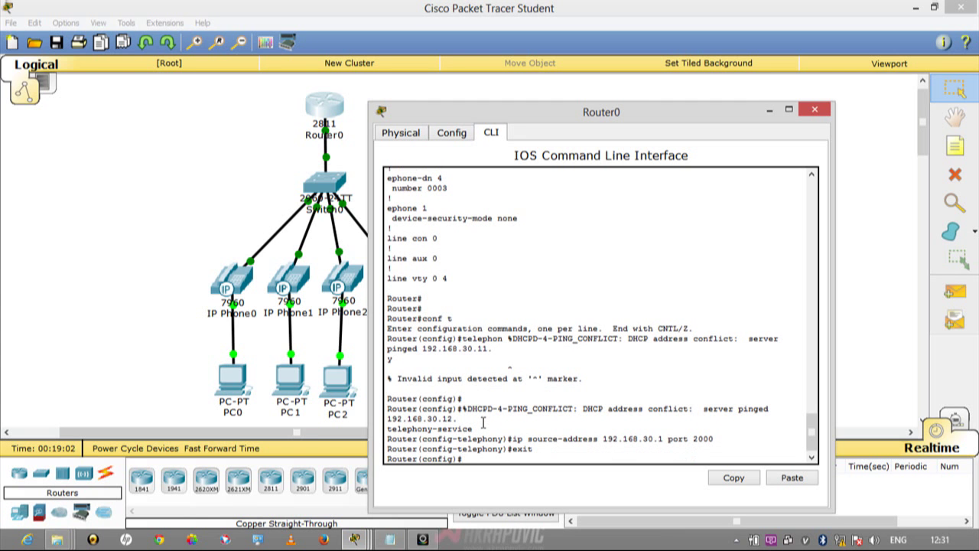
text(hone 1)
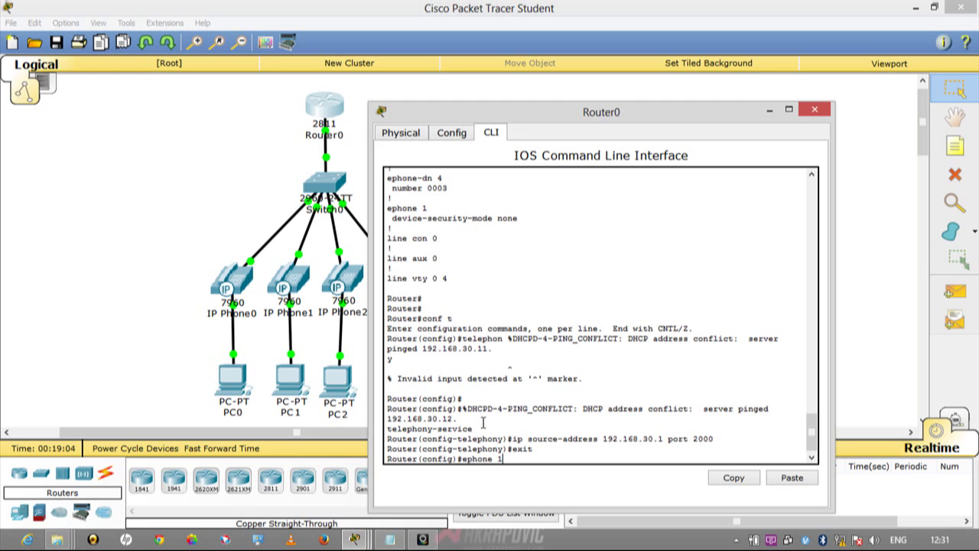
key(Return)
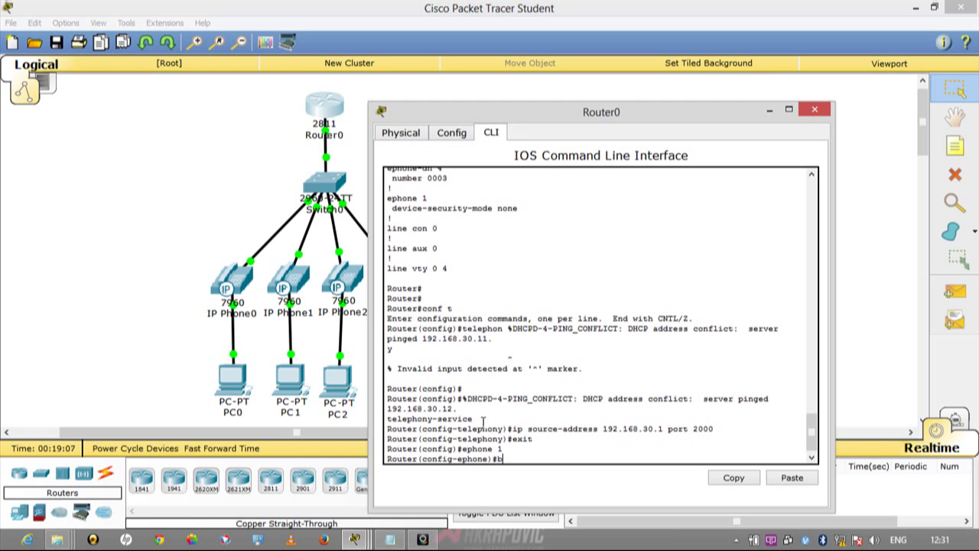
Assign button 1:1 to ephone 1, checking IP Phone0's display along the way, and return to global configuration mode.
text(button)
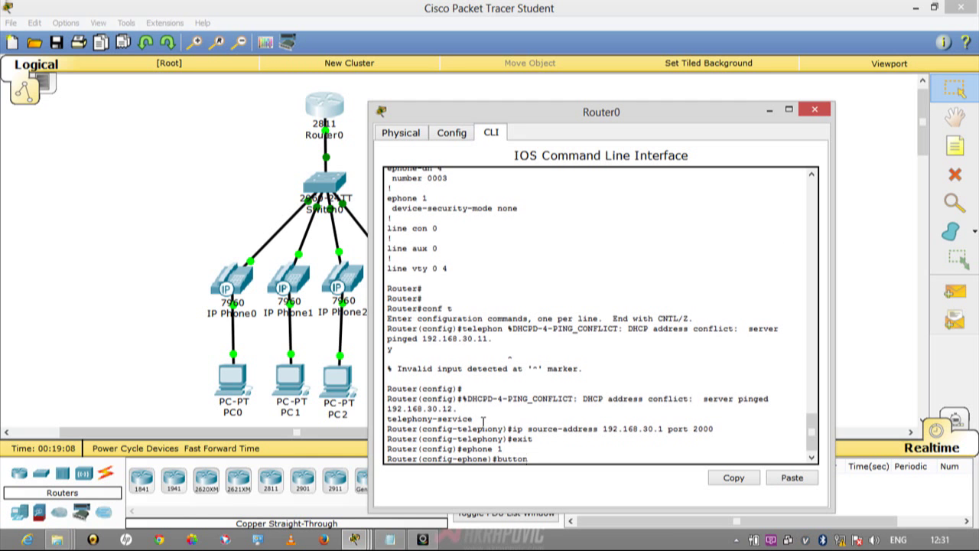
click(770, 109)
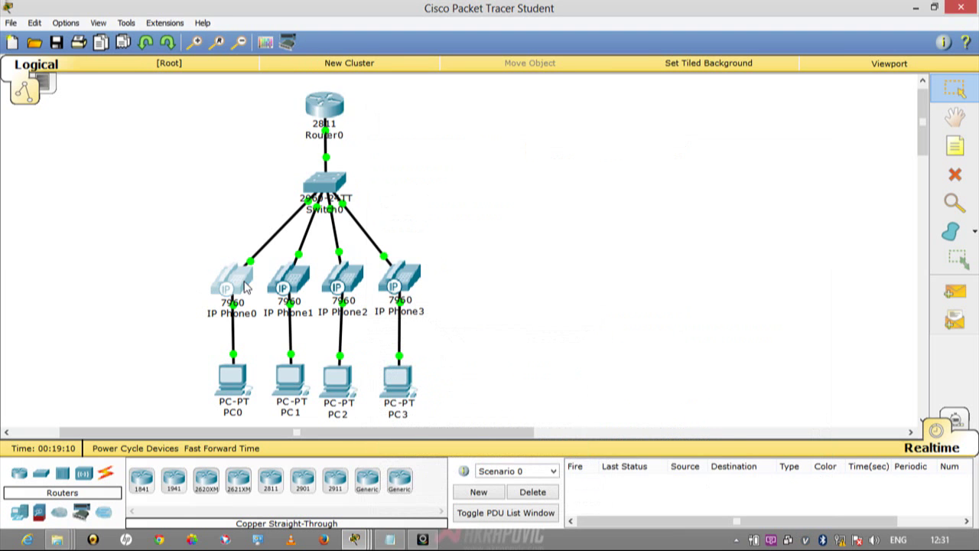
click(245, 287)
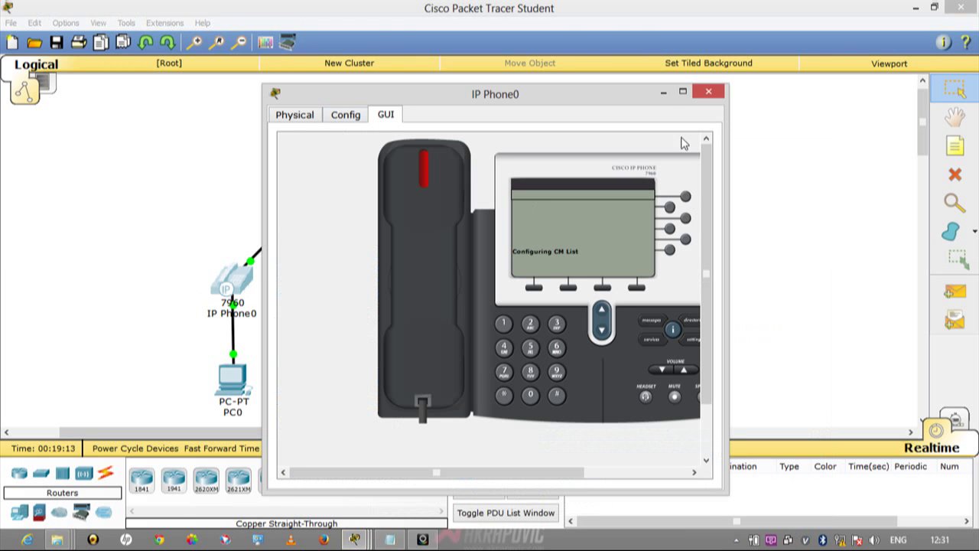
click(663, 92)
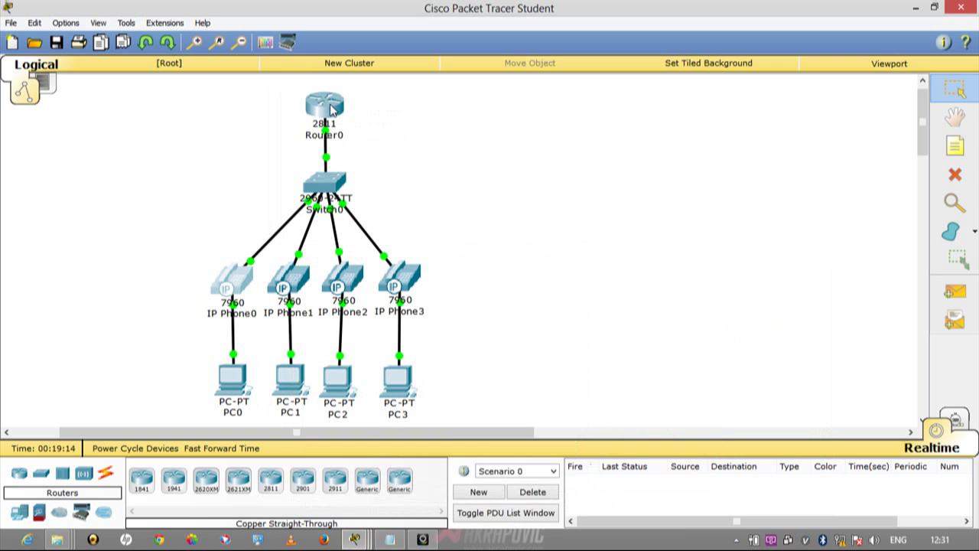
click(331, 97)
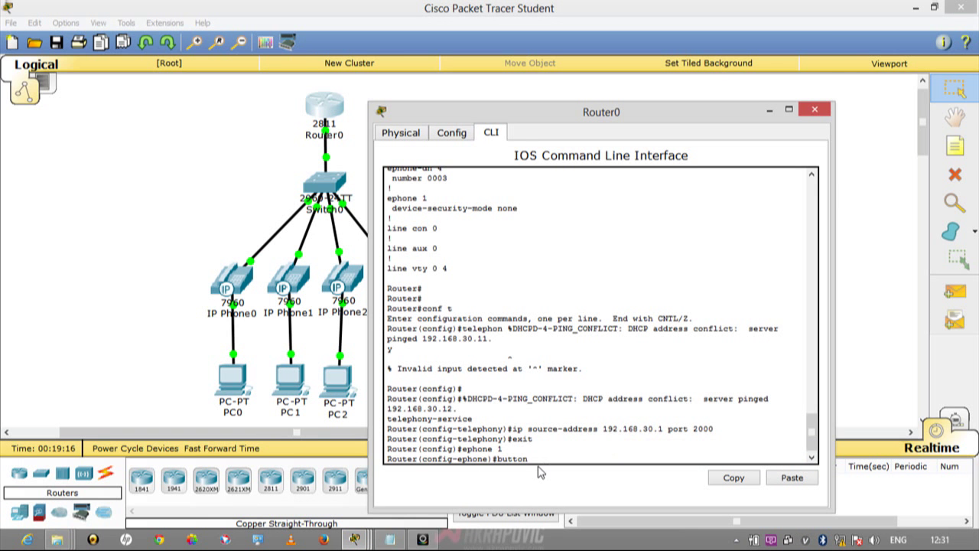
text(1:1)
key(Return)
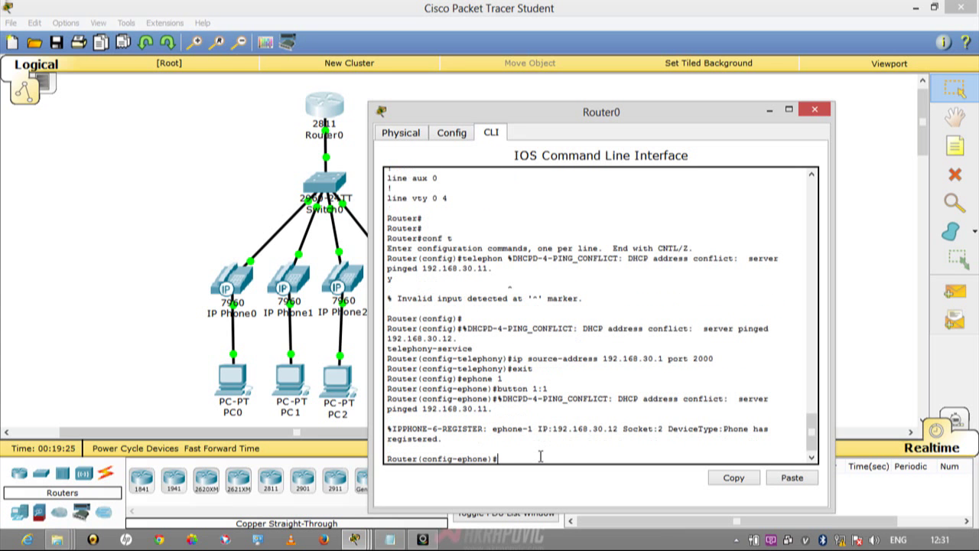
text(exit)
key(Return)
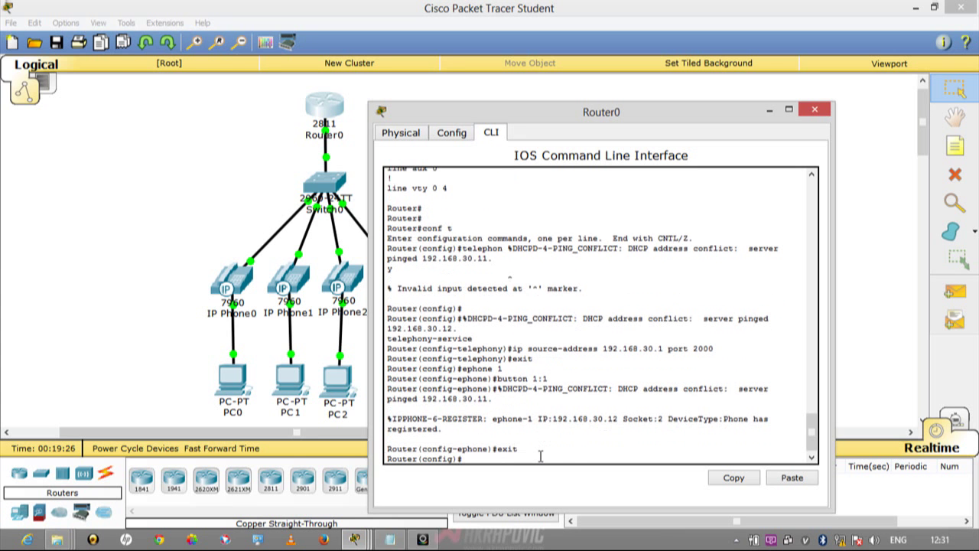
Open the configuration of ephone 2 from global configuration mode.
text(button 1:1)
key(Up)
key(BackSpace)
text(2)
key(Return)
Assign button 1:2 to ephone 2 and return to global configuration mode.
key(Up)
key(Up)
key(Up)
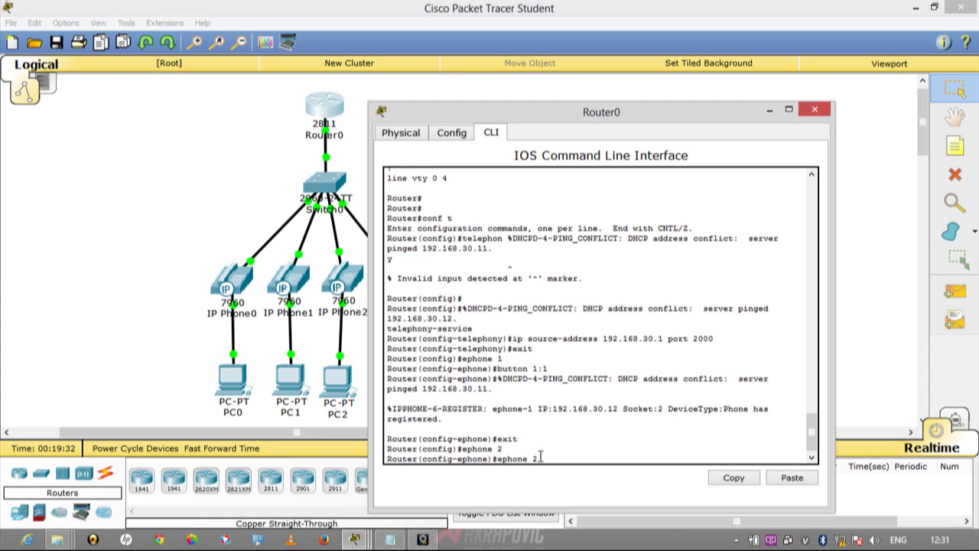
key(BackSpace)
text(2)
key(Return)
text(exit)
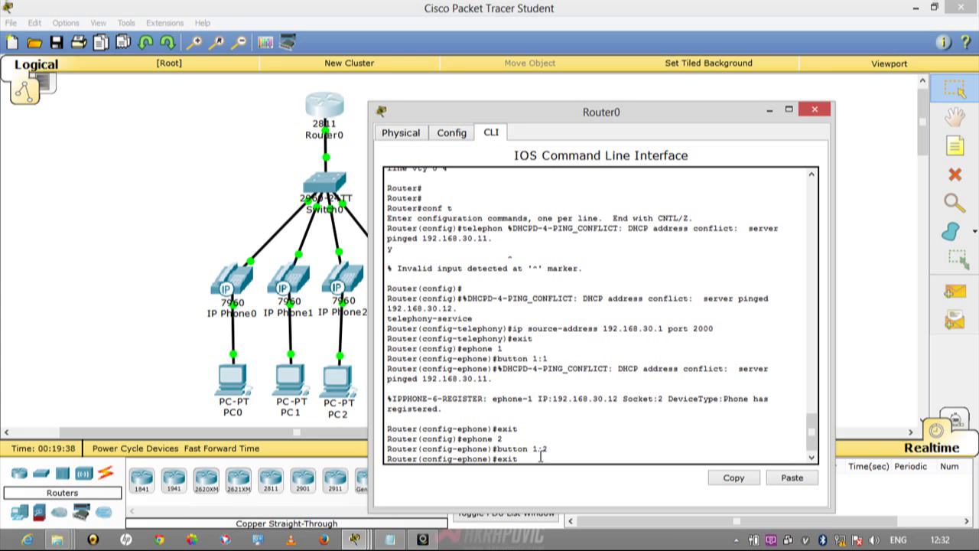
key(Return)
Open the configuration of ephone 3 from global configuration mode.
text(exit)
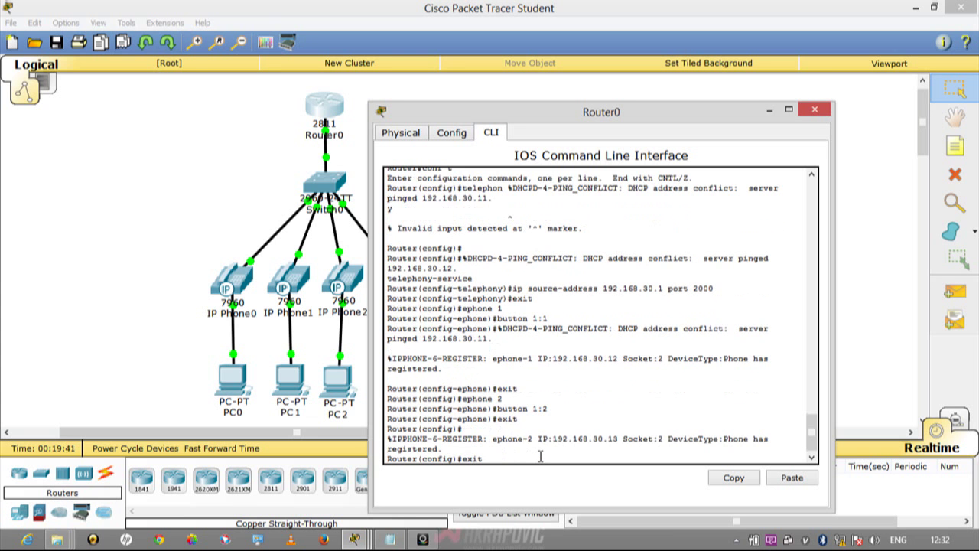
key(Up)
key(Up)
key(Up)
key(BackSpace)
text(3)
key(Return)
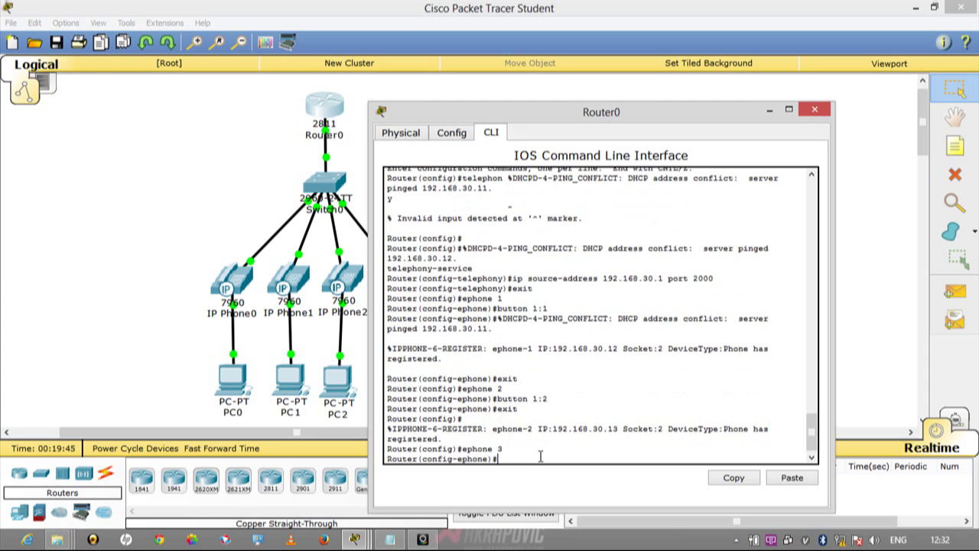
Assign button 1:3 to ephone 3 and return to global configuration mode.
key(Up)
key(Up)
key(Up)
key(Up)
key(Down)
key(BackSpace)
text(3)
key(Return)
text(exit)
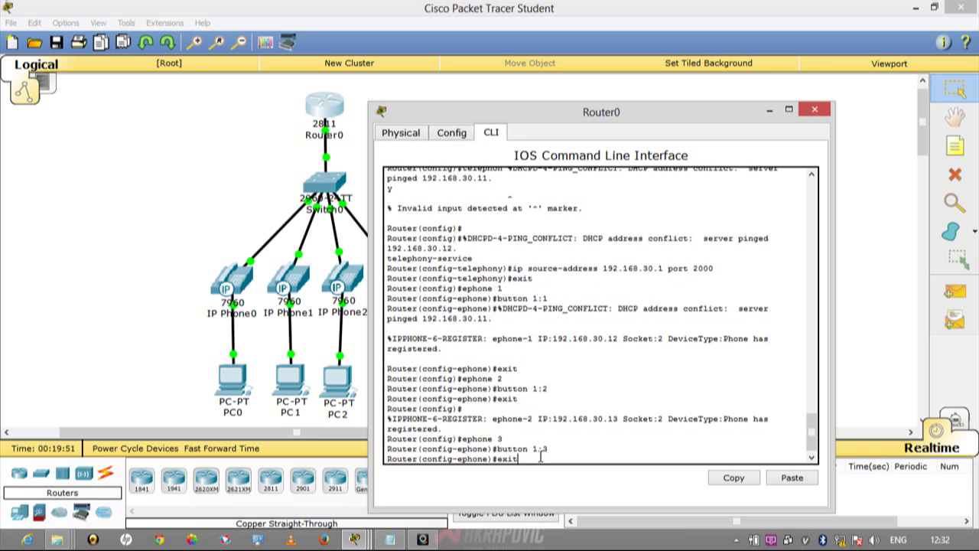
key(Return)
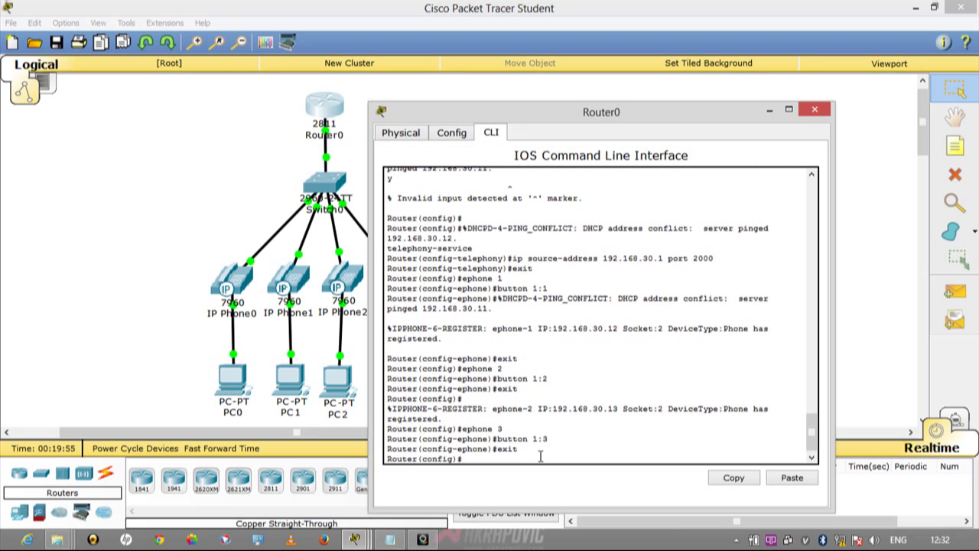
Open the configuration of ephone 4 from global configuration mode.
key(Up)
key(Up)
key(Up)
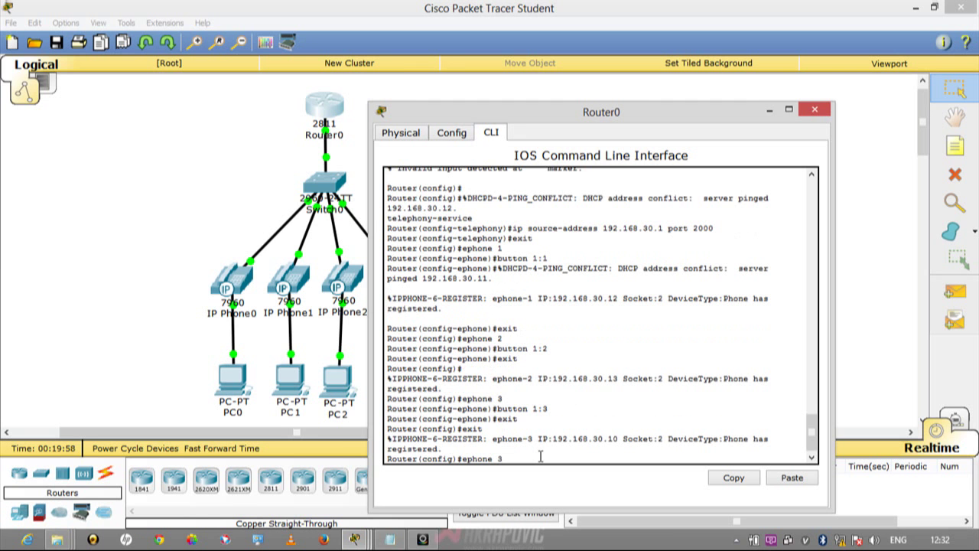
text(4)
key(Return)
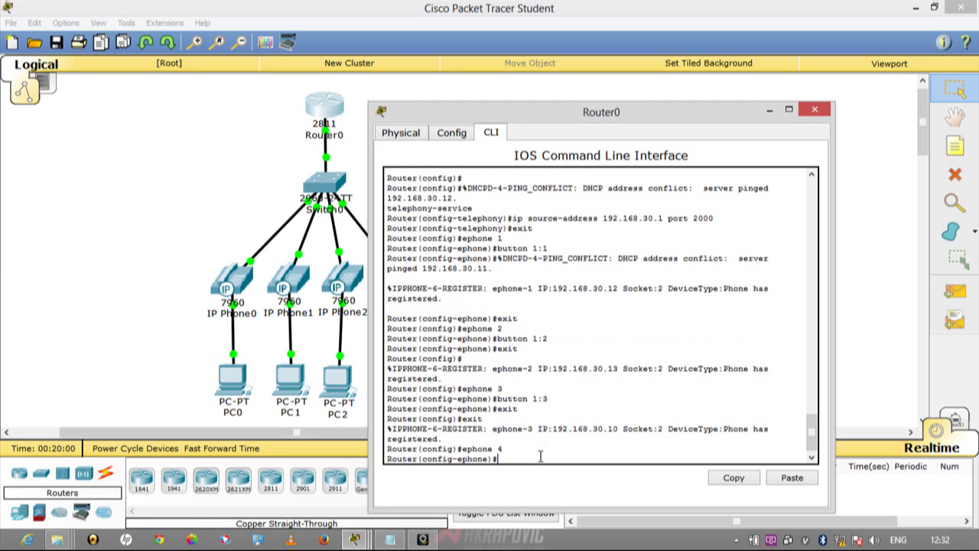
Assign button 1:4 to ephone 4 and return to privileged EXEC mode.
key(Up)
key(Up)
key(Up)
key(BackSpace)
text(4)
key(Return)
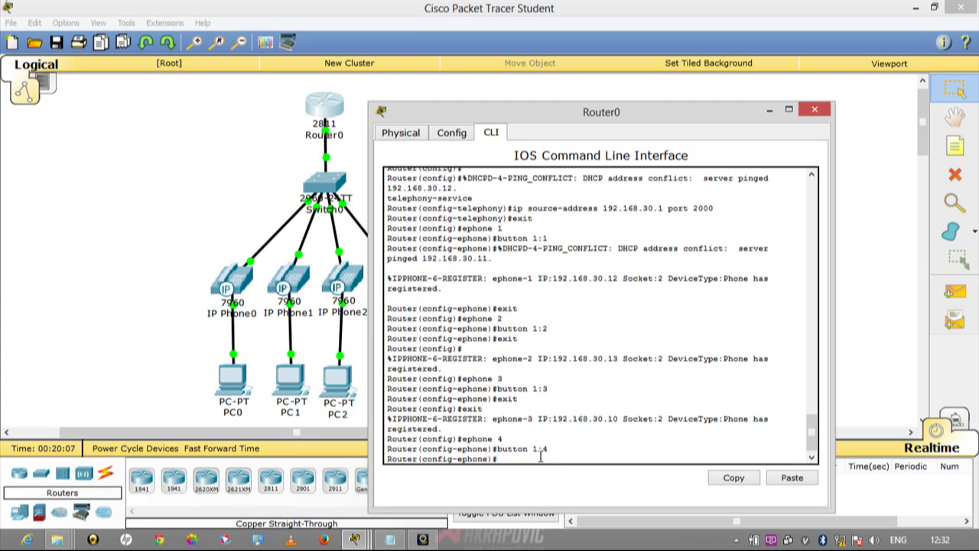
key(Return)
key(ctrl+z)
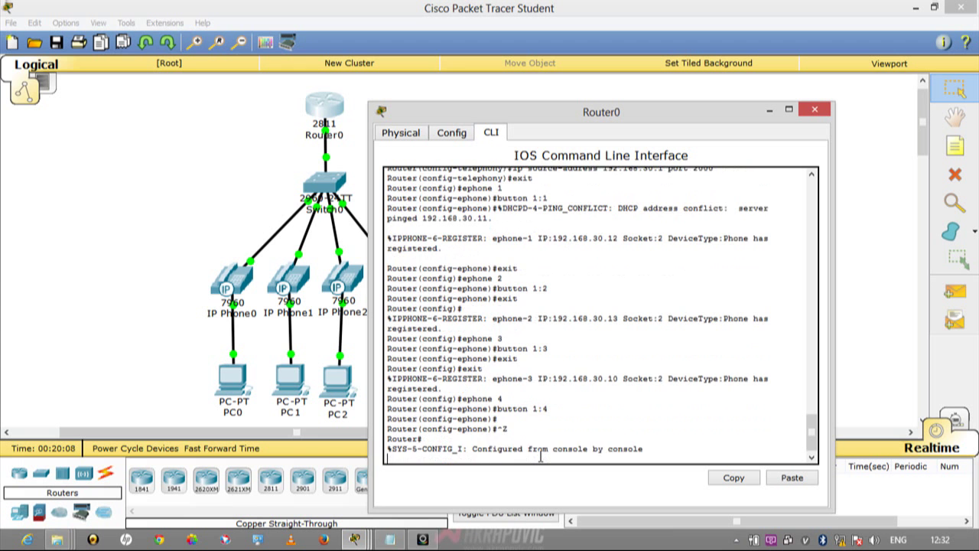
Run show ephone on the router to check each phone's registration, IP address and directory number.
key(Return)
text(sh epho)
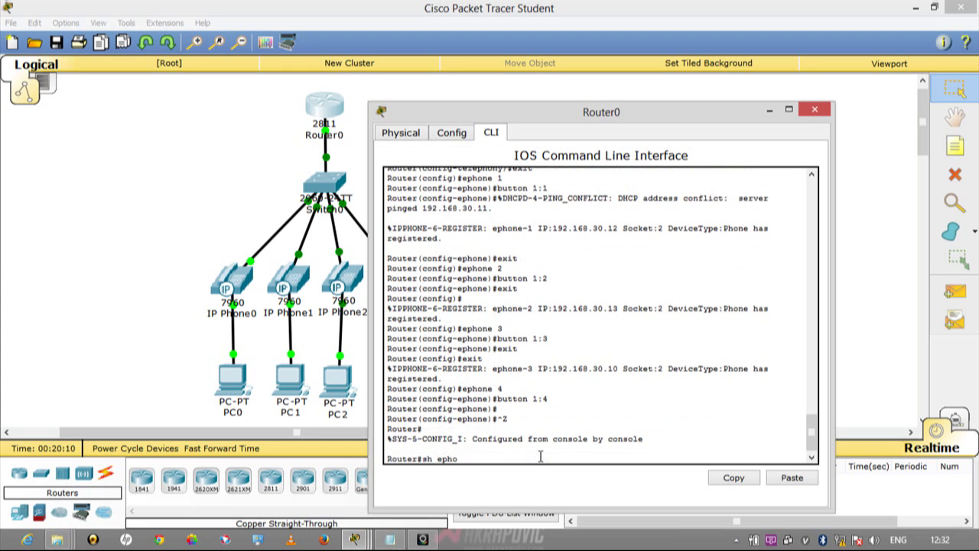
text(ne)
key(Return)
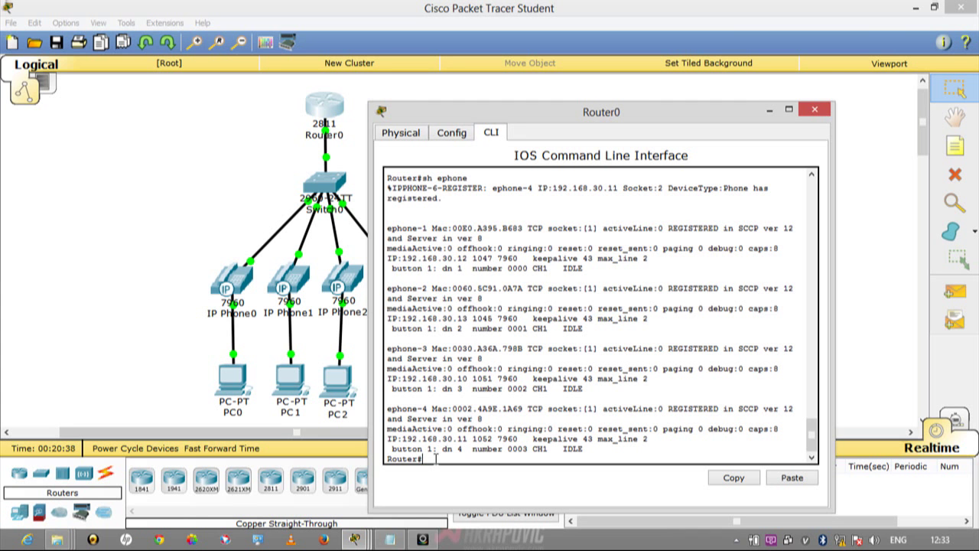
text(c)
key(BackSpace)
Minimize the router window and arrange the phone interfaces of IP Phone0 and IP Phone3 side by side.
click(770, 112)
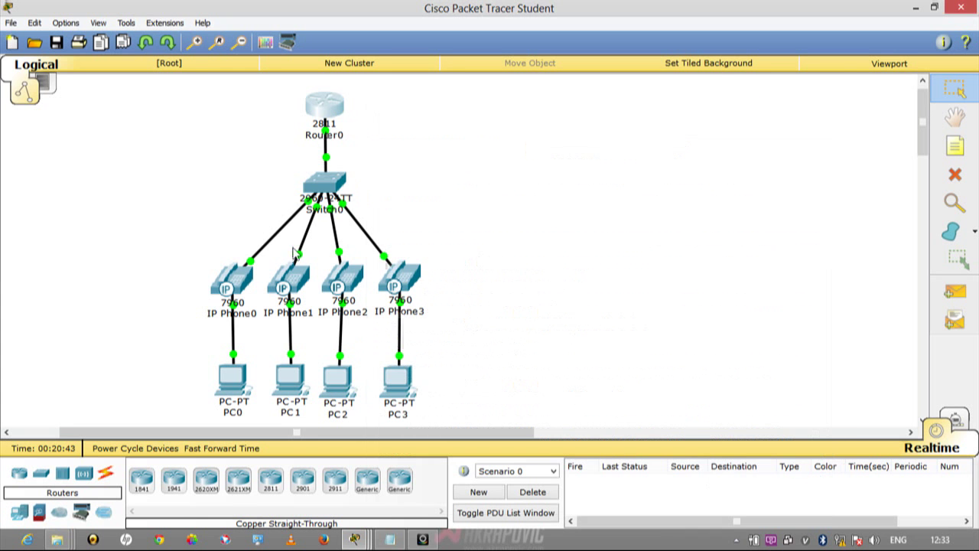
click(231, 287)
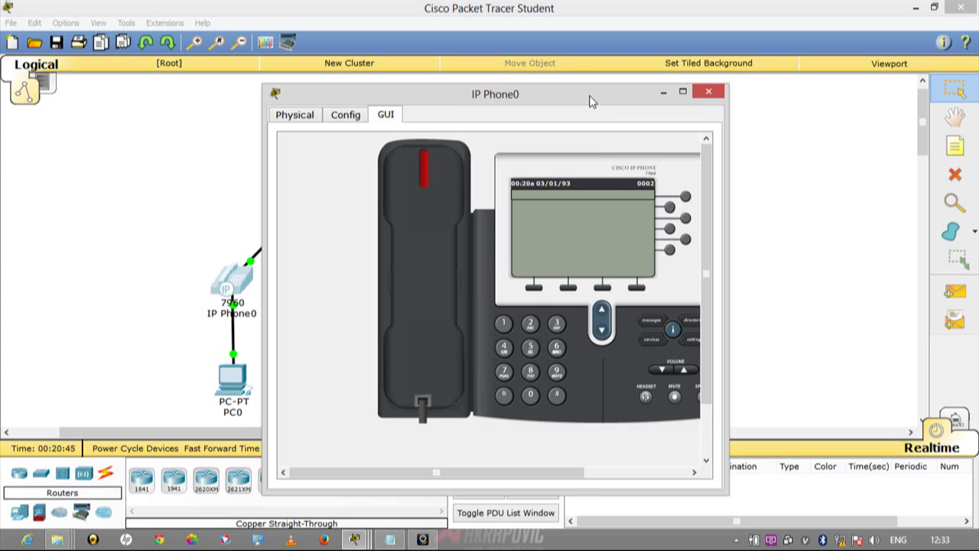
drag(591, 101, 240, 123)
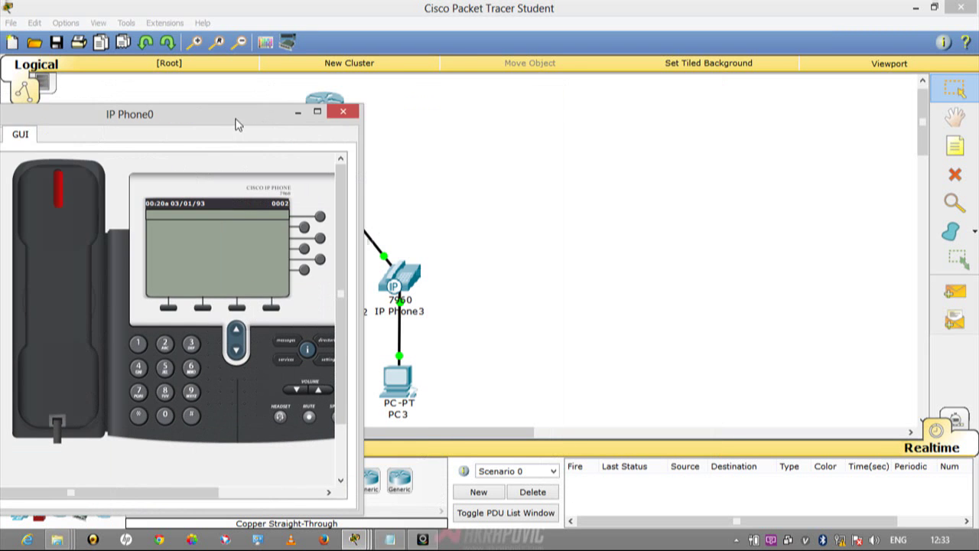
click(397, 274)
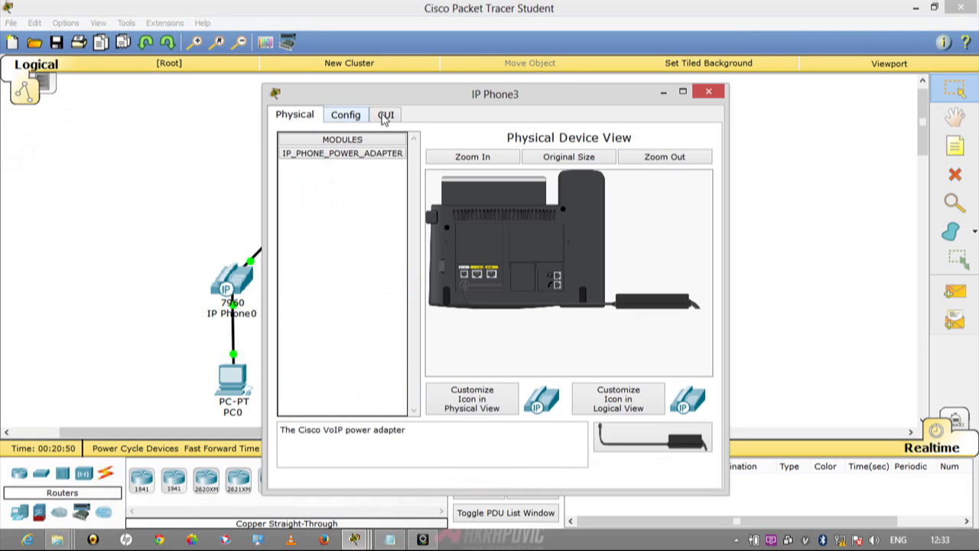
click(386, 114)
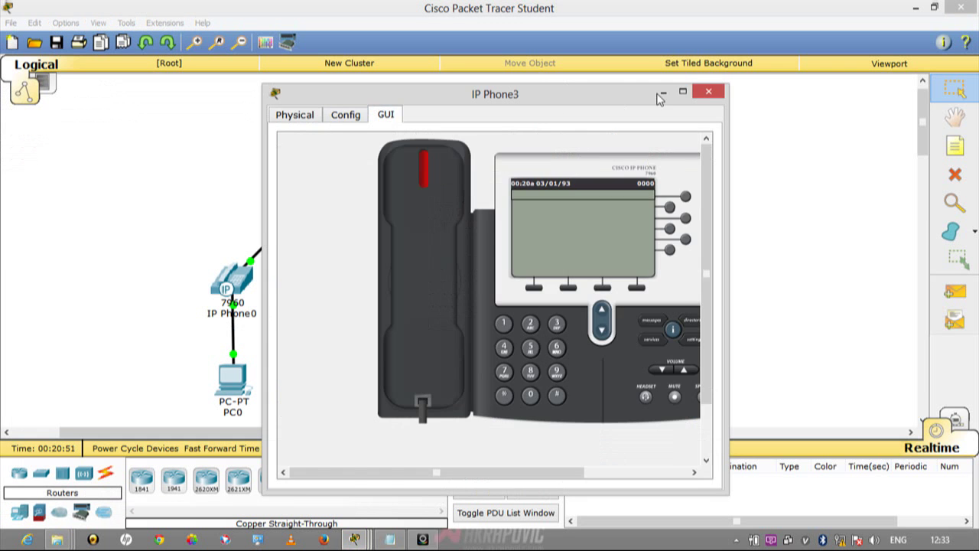
drag(554, 112, 807, 129)
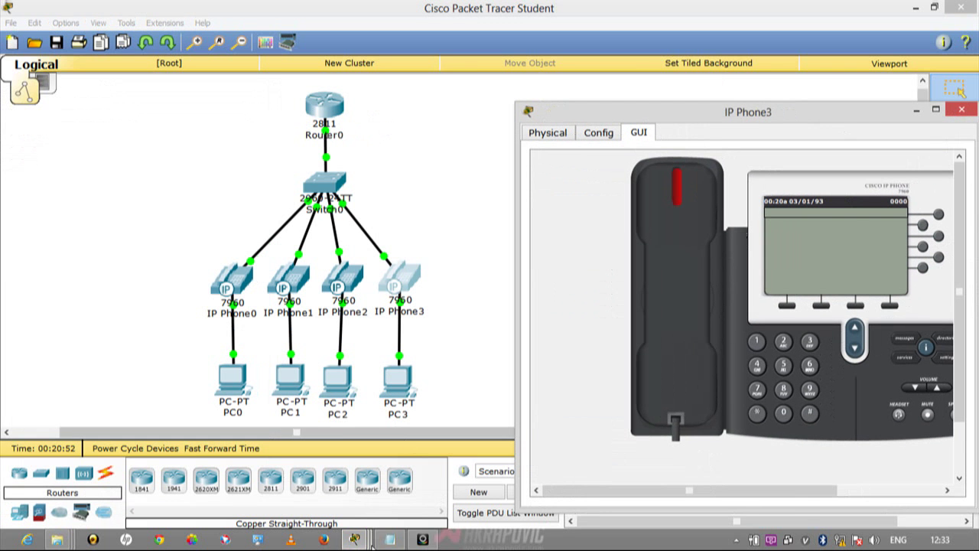
mouse_move(371, 537)
click(566, 468)
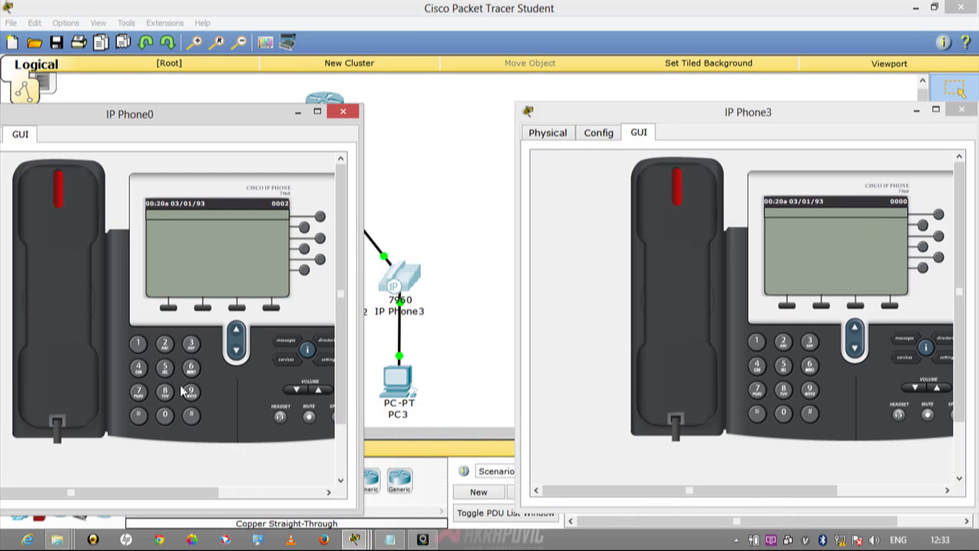
Call 0000 from IP Phone0 and answer the call on IP Phone3 by lifting its handset.
click(165, 415)
click(164, 415)
click(165, 415)
click(165, 415)
click(56, 294)
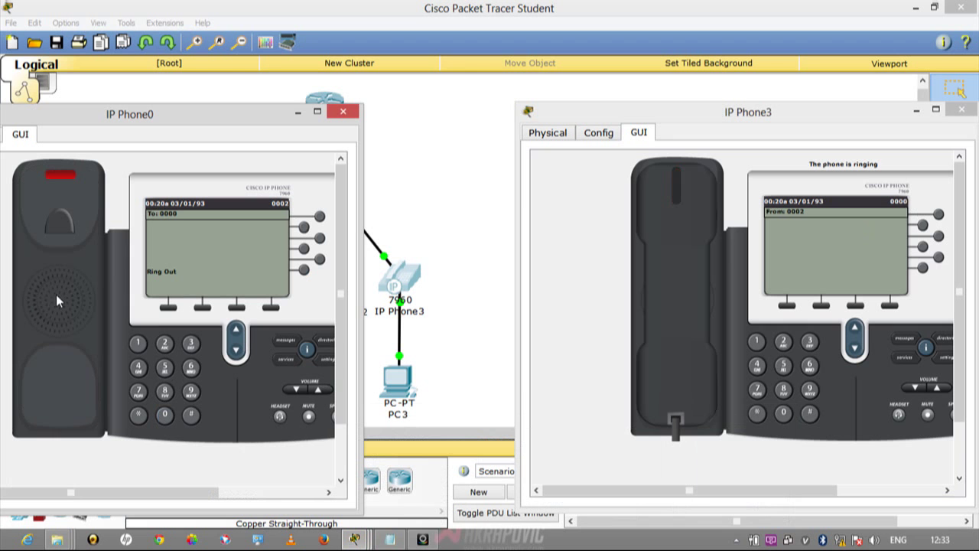
click(671, 238)
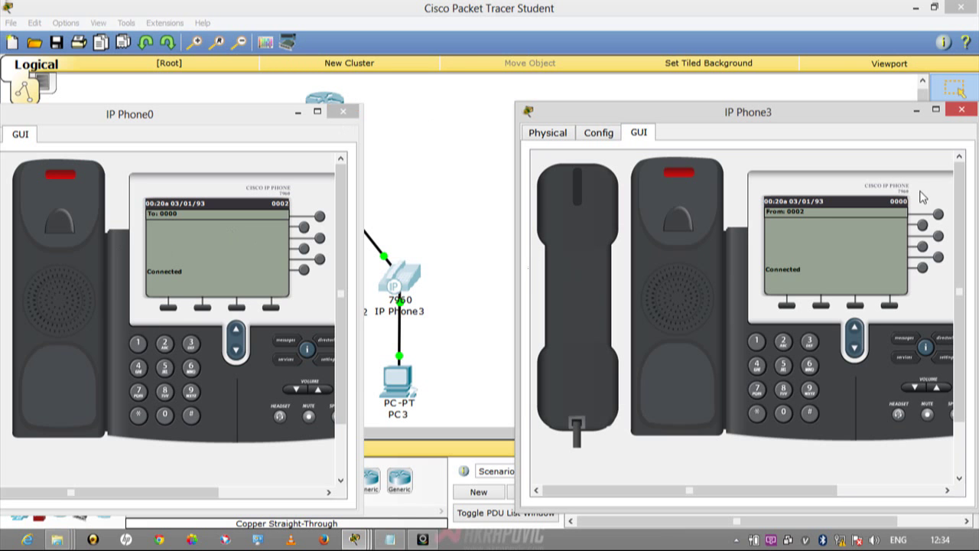
click(267, 125)
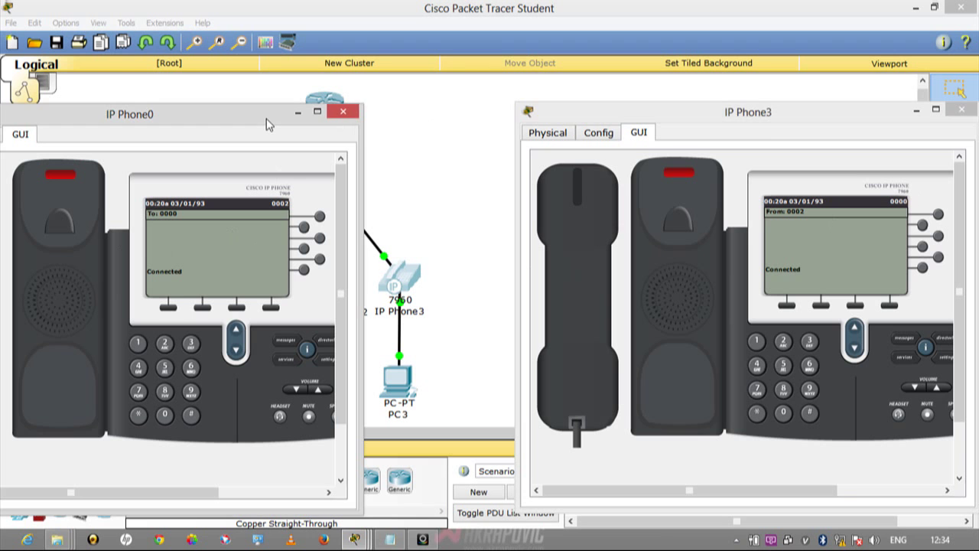
Close the IP Phone0 and IP Phone3 windows to return to the network topology.
click(739, 118)
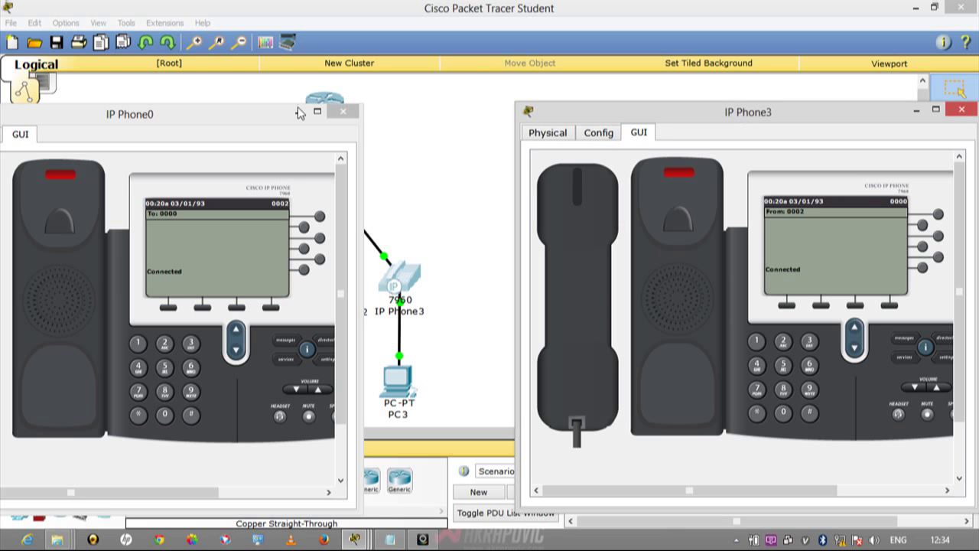
click(218, 123)
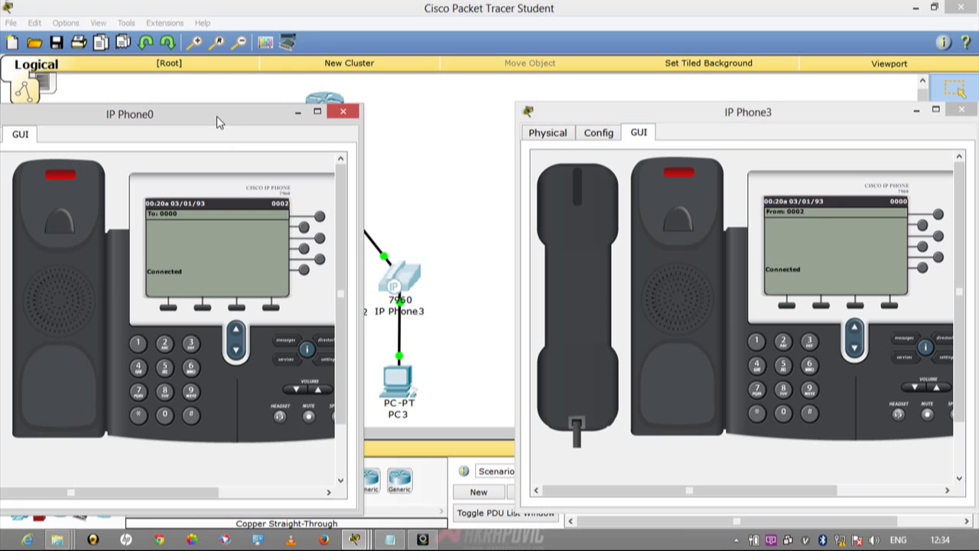
click(341, 114)
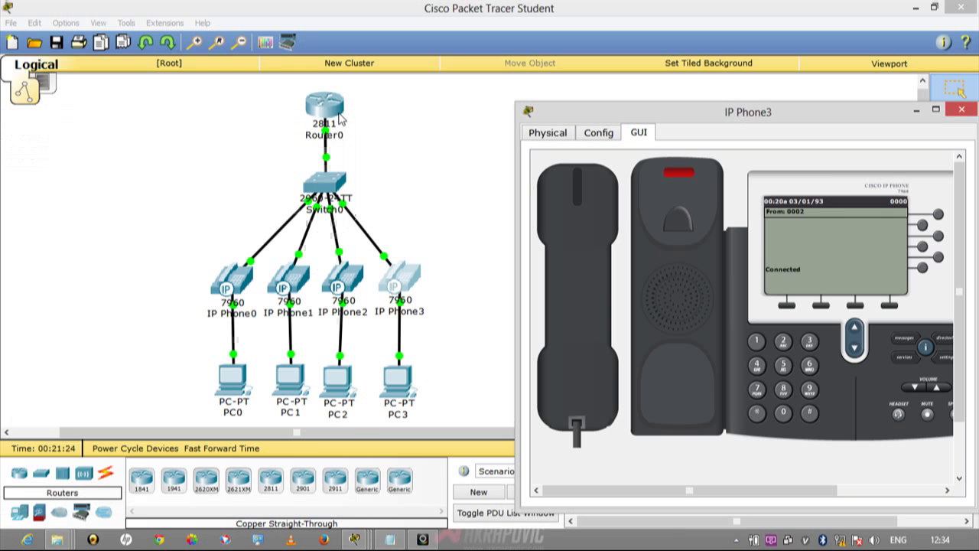
click(960, 111)
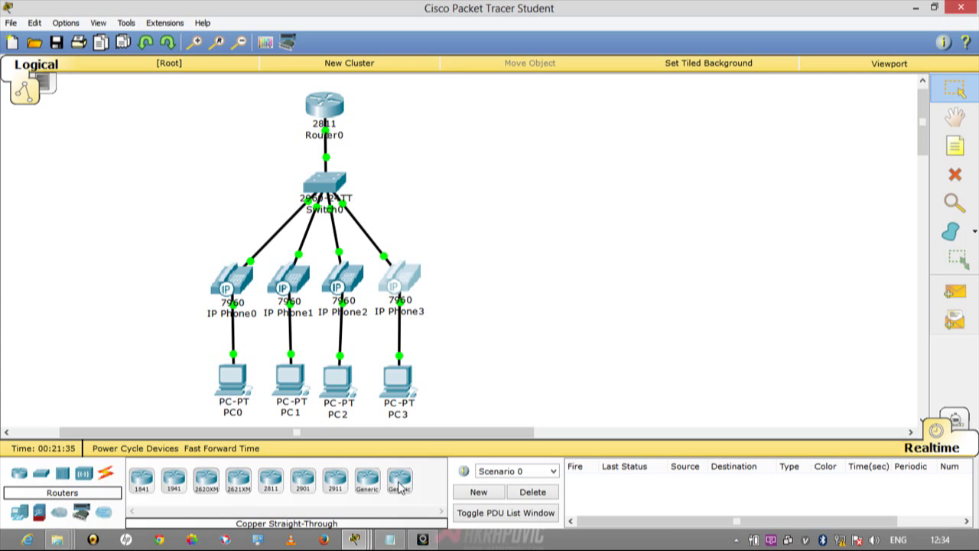
Switch to the untitled Notepad note with the social media and blog contact details and move it over the topology.
click(389, 539)
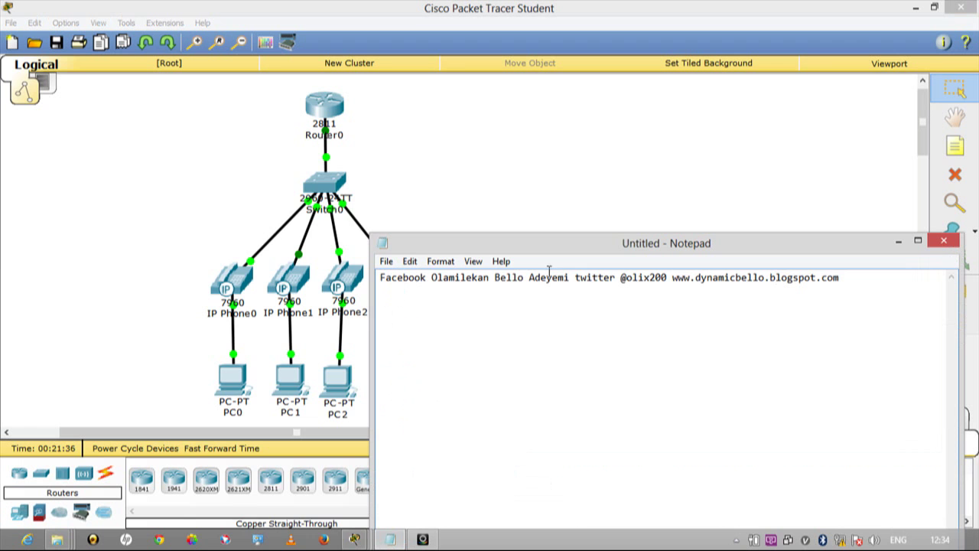
drag(456, 243, 253, 190)
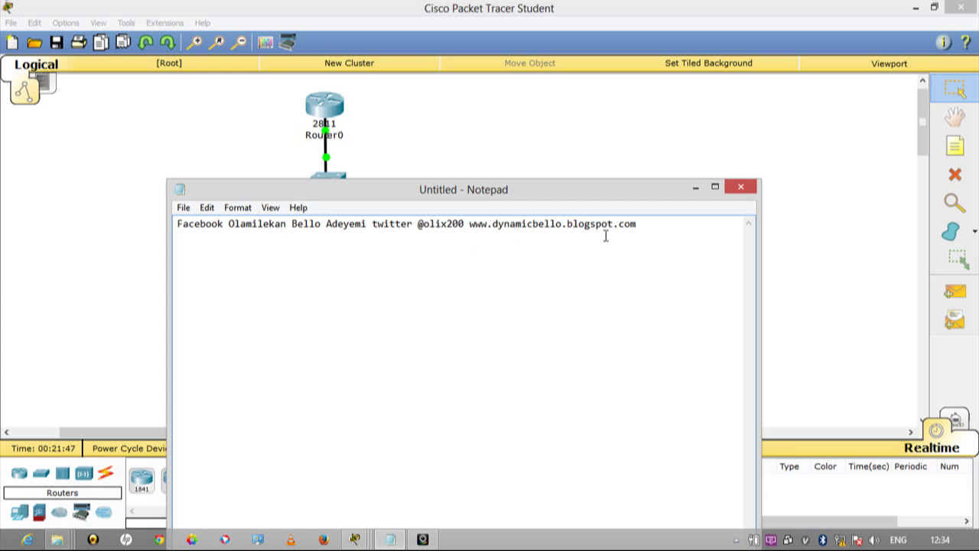
click(750, 187)
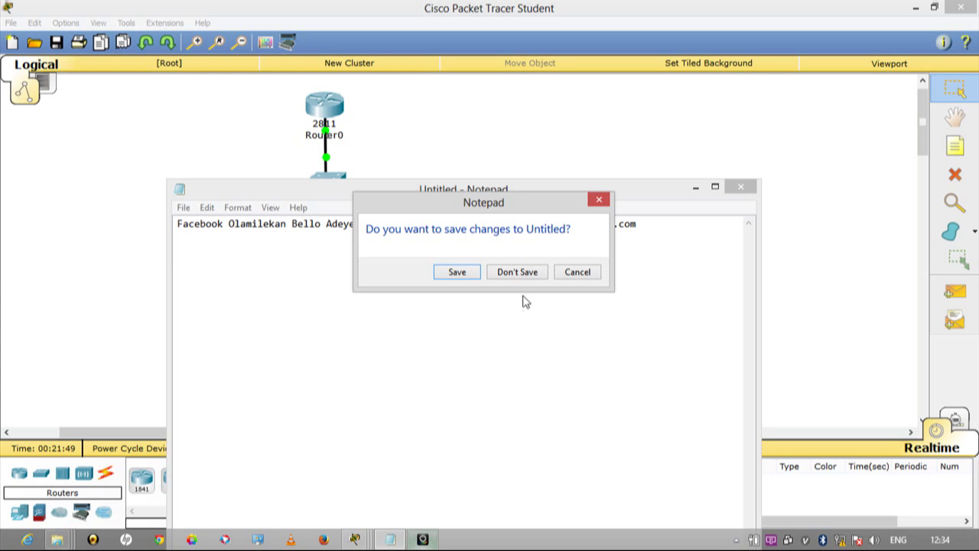
click(600, 201)
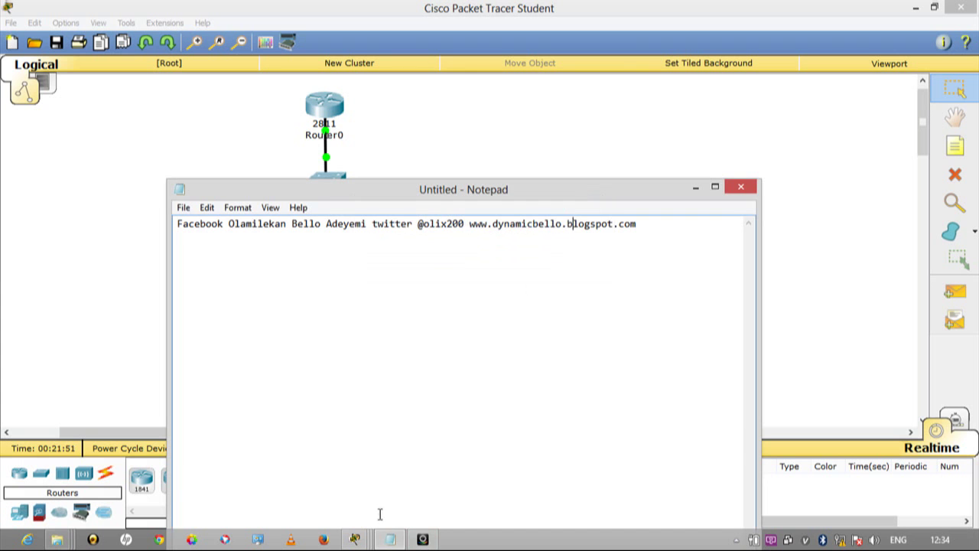
mouse_move(422, 540)
click(411, 474)
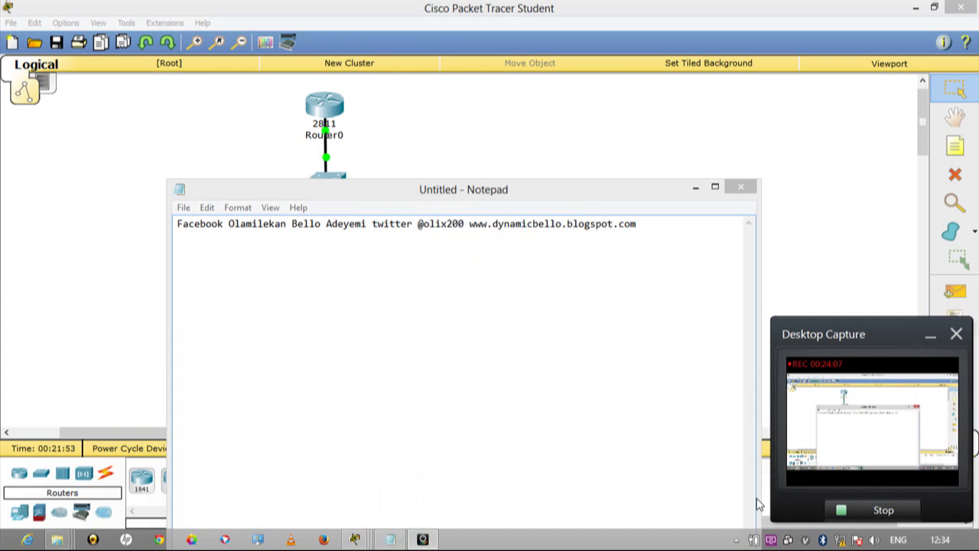